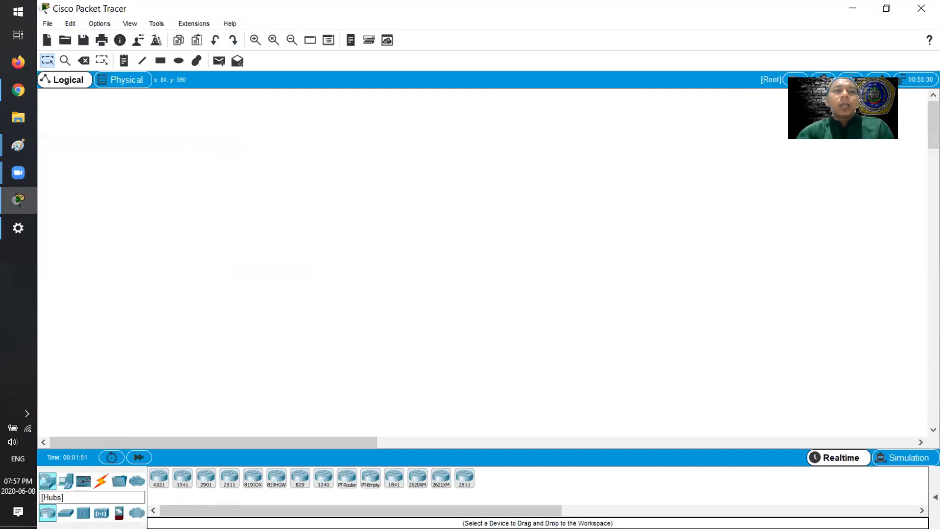
Place three generic PCs from the end devices in a descending diagonal across the workspace
left_click(64, 483)
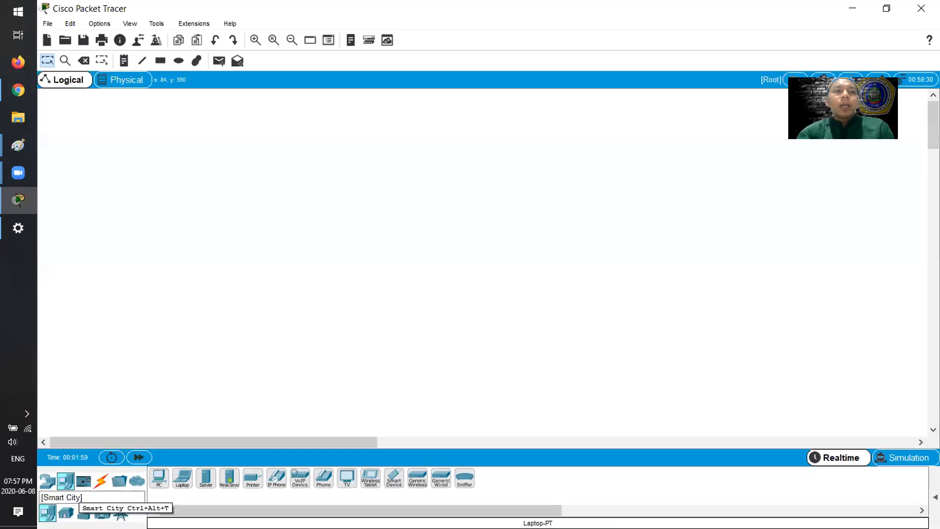
left_click(65, 512)
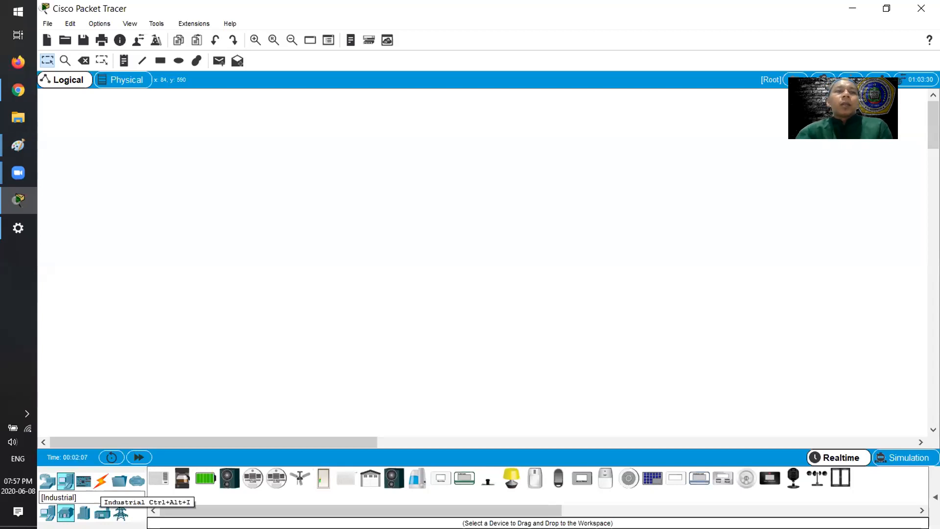
left_click(85, 512)
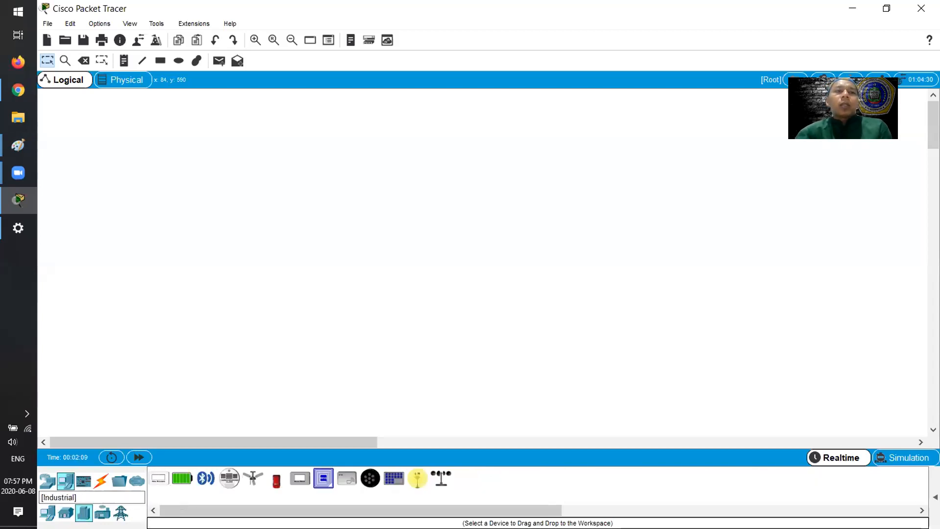
left_click(65, 513)
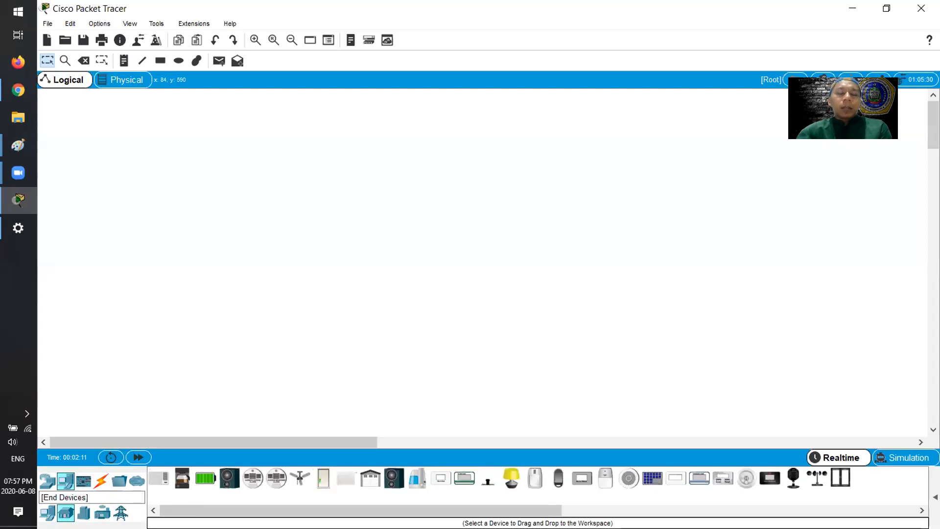
left_click(47, 512)
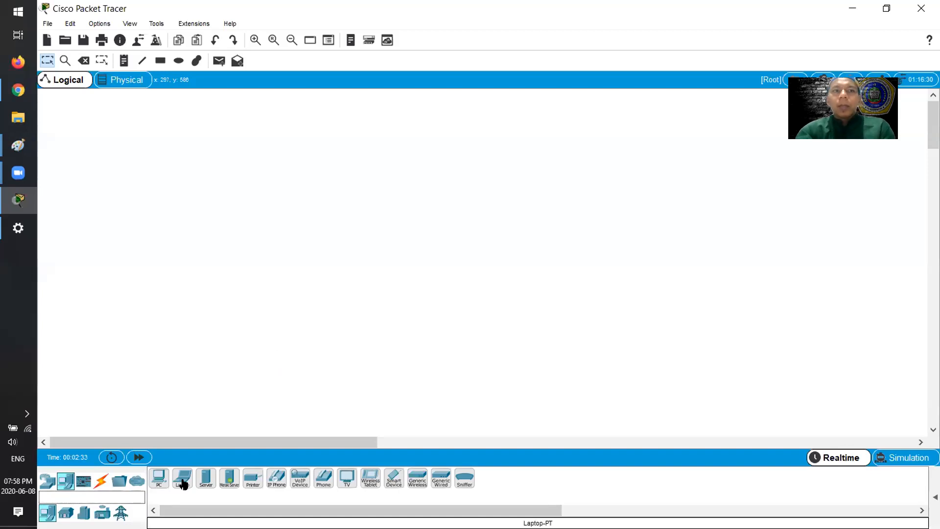
left_click(158, 484)
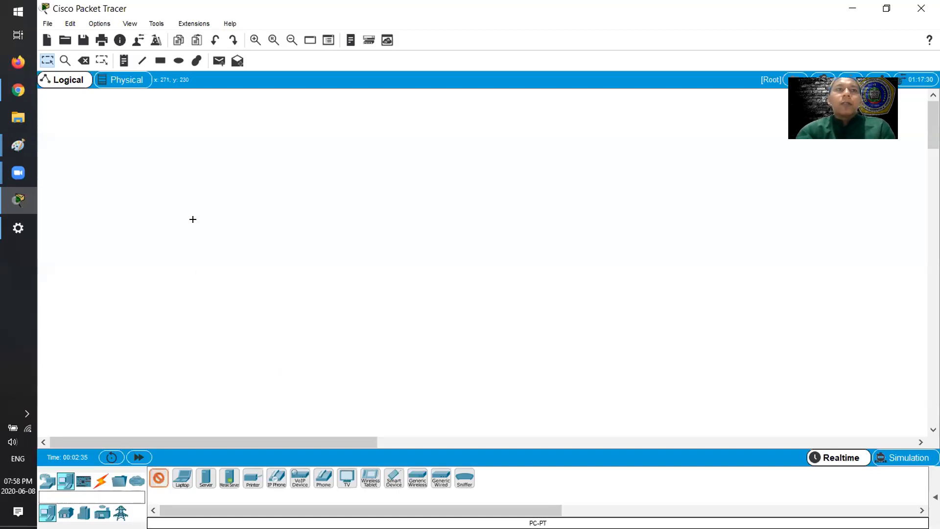
left_click(195, 221)
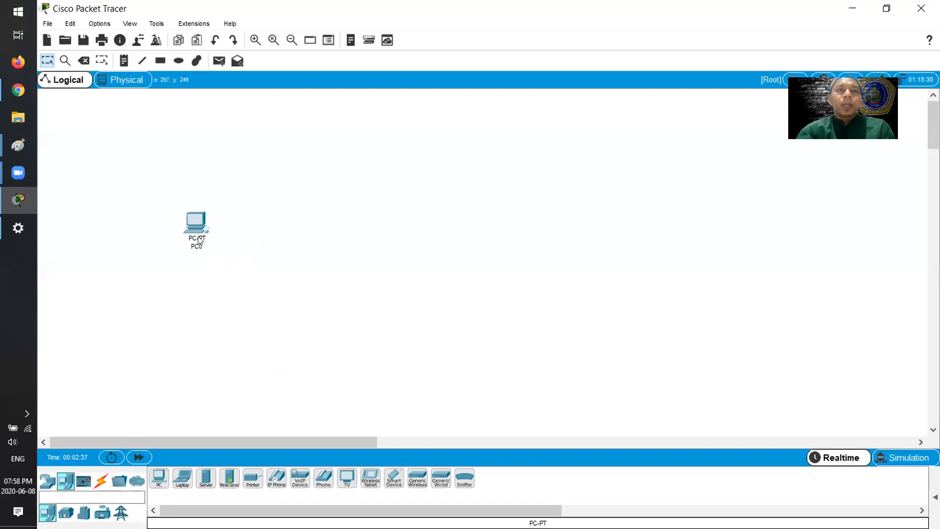
left_click(157, 478)
left_click(251, 270)
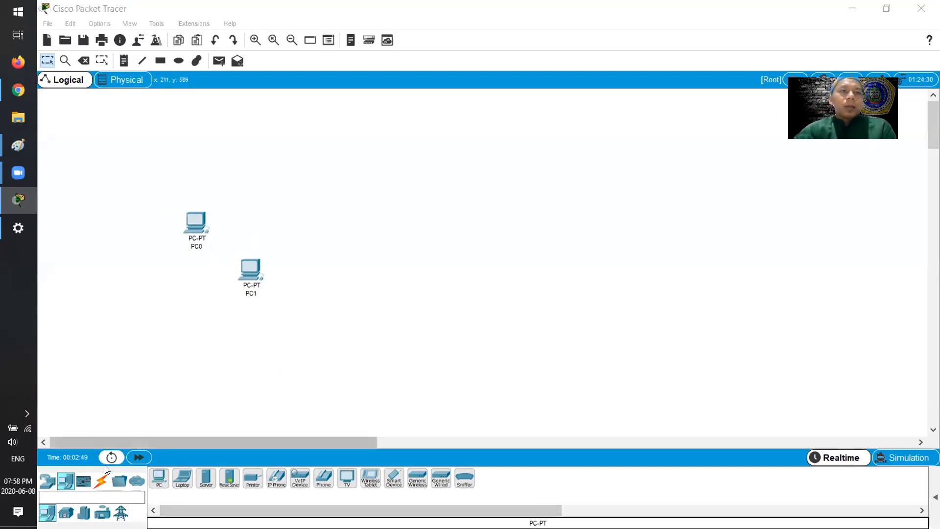
left_click(160, 482)
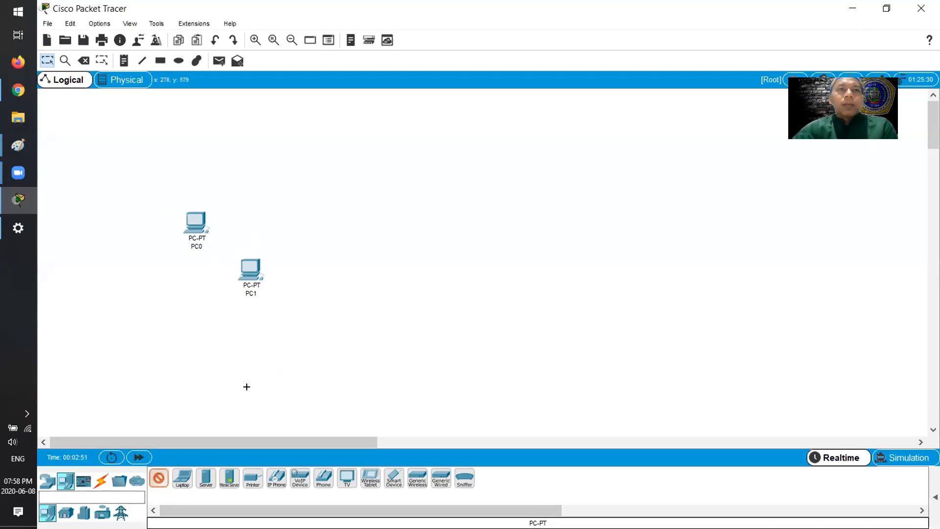
left_click(298, 337)
Reposition PC0, PC1 and PC2 into a gently descending row with PC1 in the middle
left_click_drag(297, 356, 322, 322)
left_click_drag(206, 248, 169, 283)
left_click_drag(248, 280, 247, 314)
left_click_drag(315, 315, 308, 321)
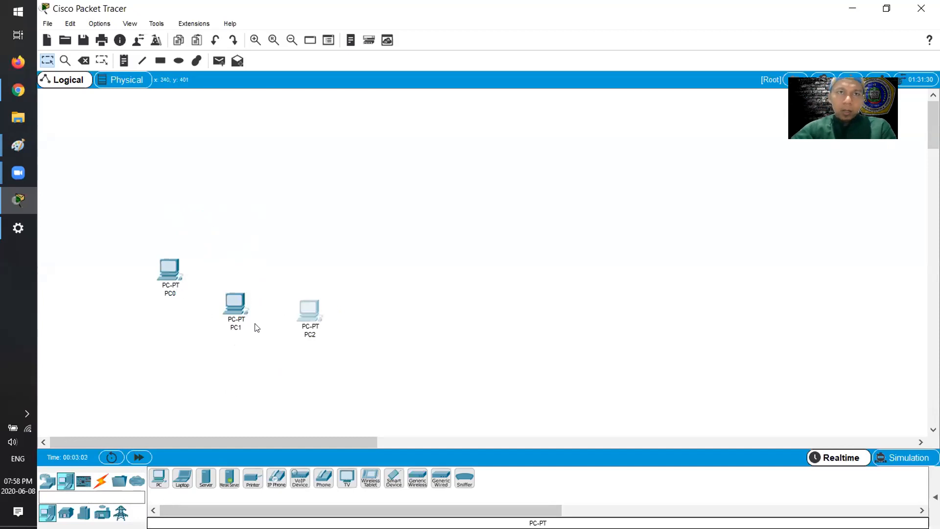
Open PC0 and examine its physical device view and list of available modules
left_click(172, 277)
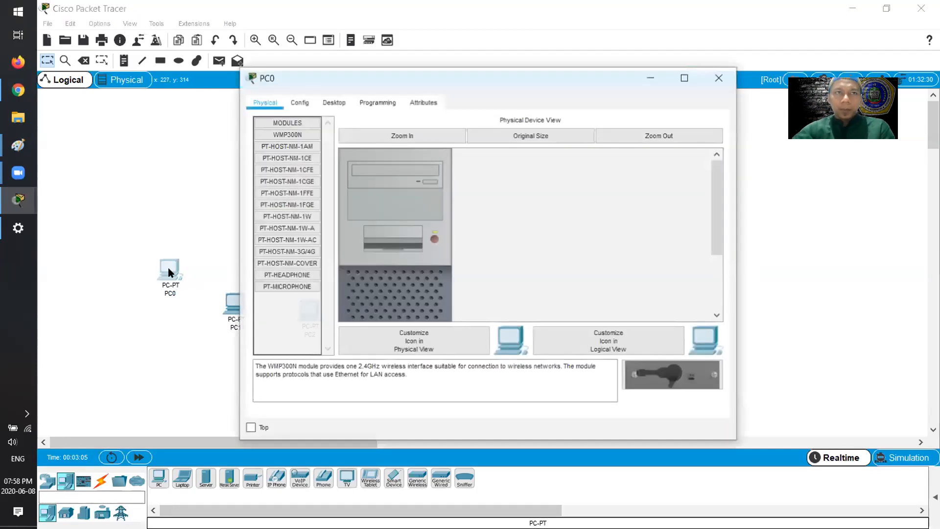
scroll(424, 232, "down", 5)
scroll(425, 232, "up", 5)
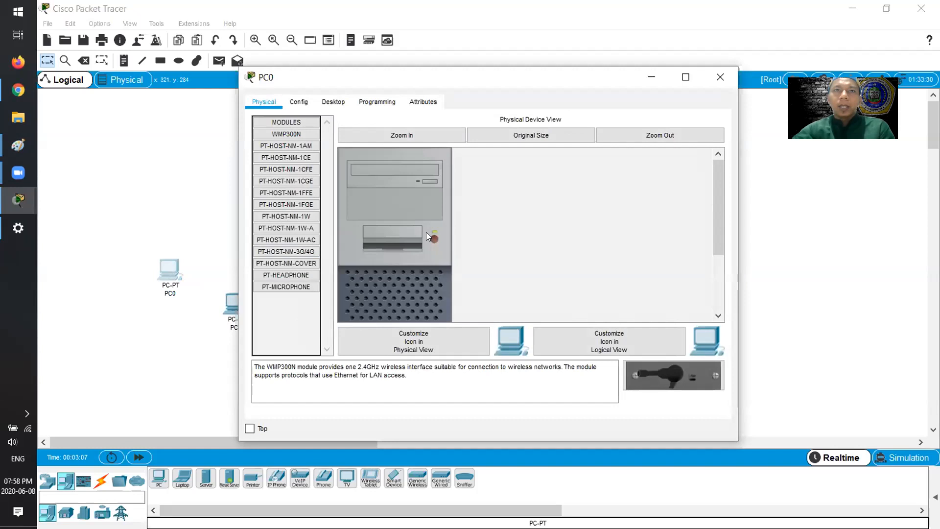
scroll(426, 232, "down", 5)
scroll(426, 232, "up", 5)
scroll(426, 232, "down", 5)
scroll(426, 232, "up", 5)
scroll(434, 200, "down", 5)
scroll(435, 213, "up", 5)
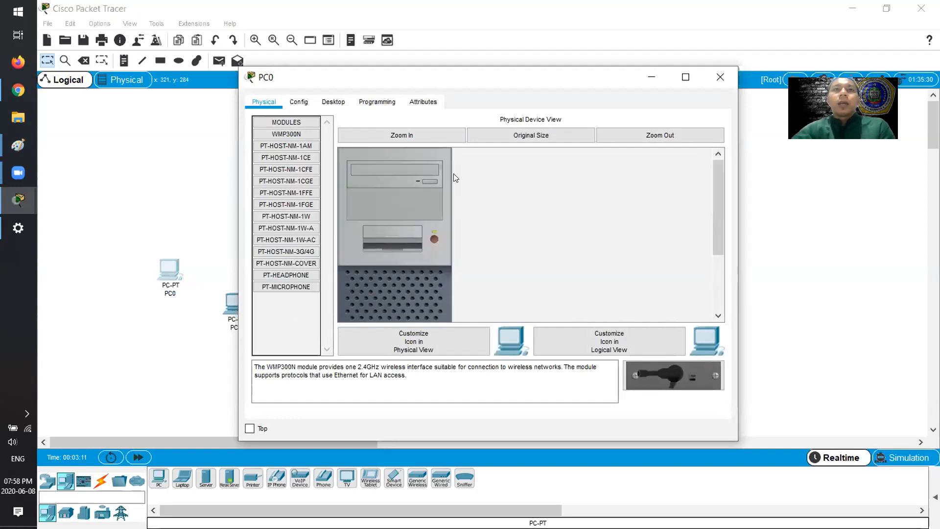
scroll(429, 229, "down", 5)
scroll(438, 235, "up", 5)
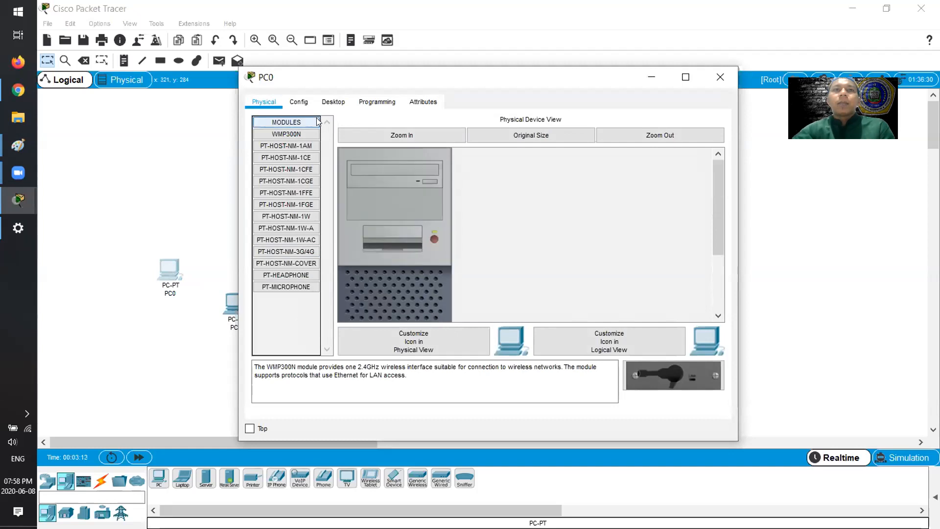
Review PC0's configuration settings and its full set of desktop applications, and close the device window
left_click(304, 103)
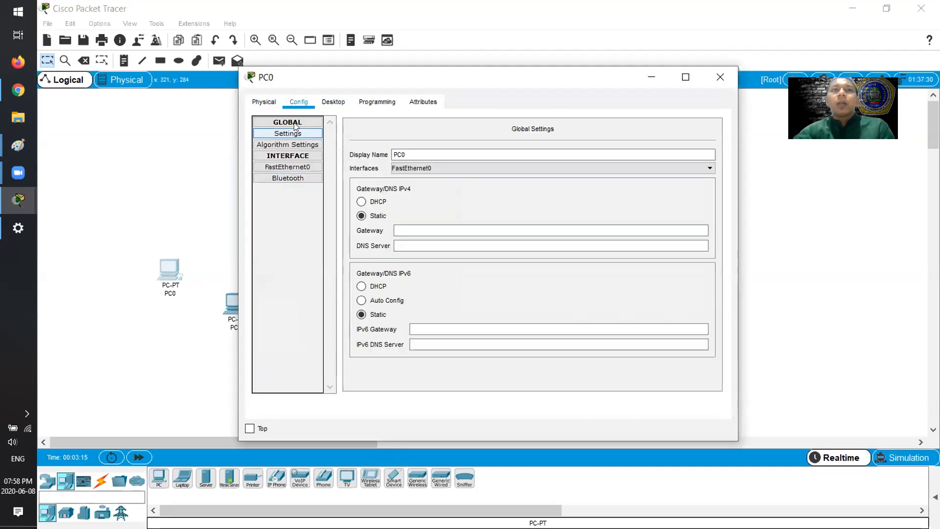
left_click(330, 99)
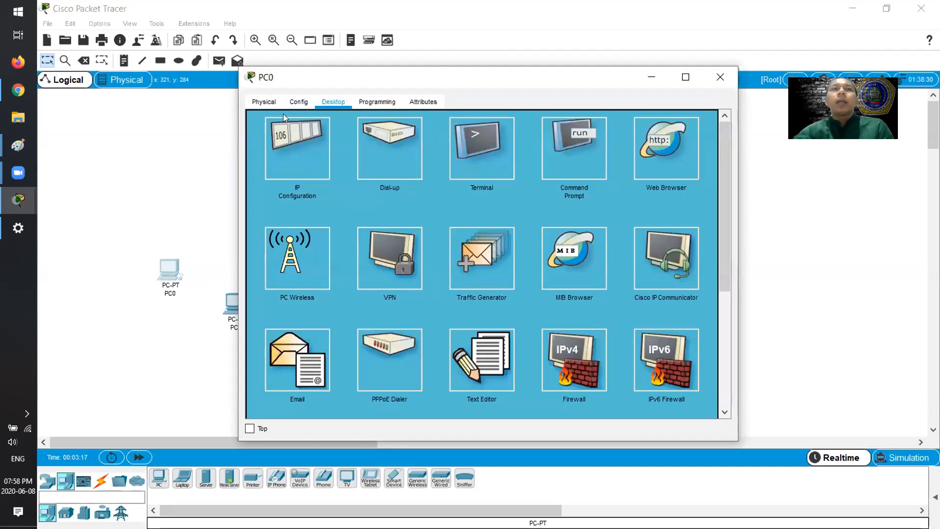
scroll(617, 252, "down", 3)
scroll(520, 217, "up", 3)
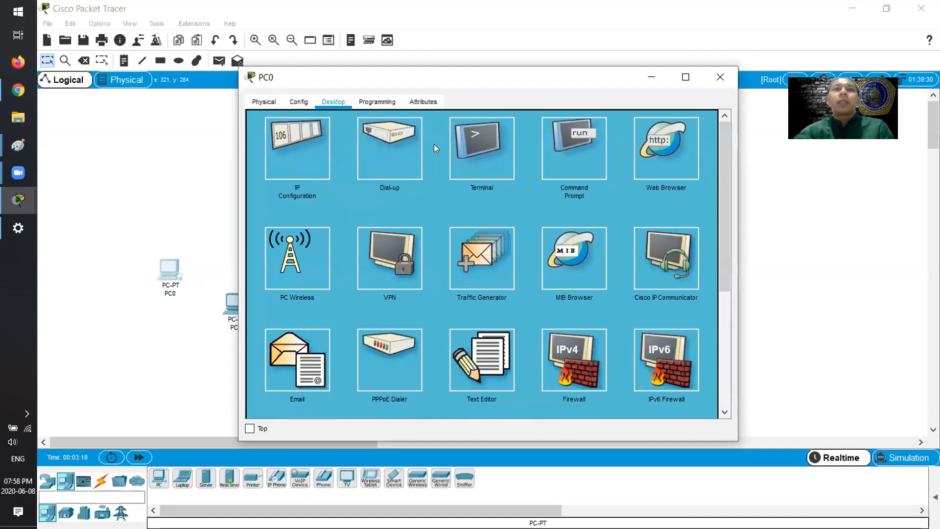
left_click(575, 155)
left_click(714, 123)
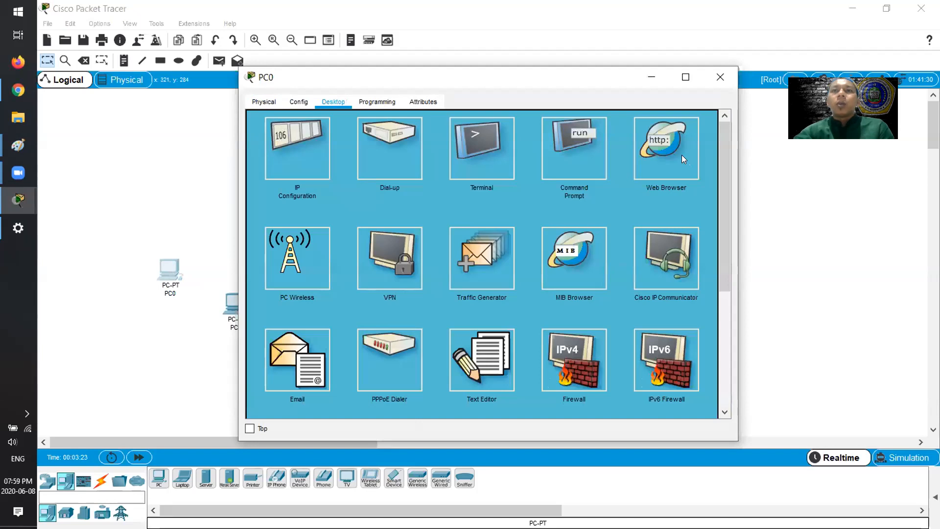
scroll(565, 217, "down", 5)
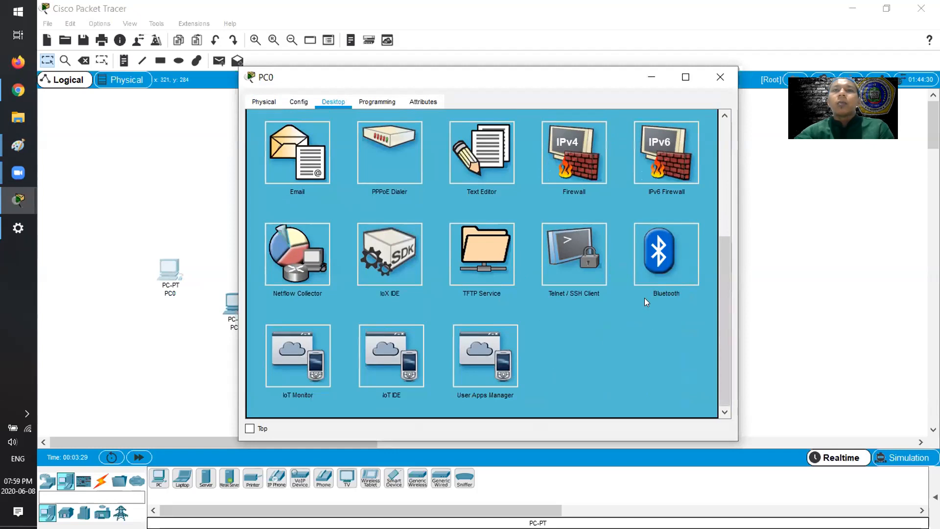
scroll(642, 298, "up", 5)
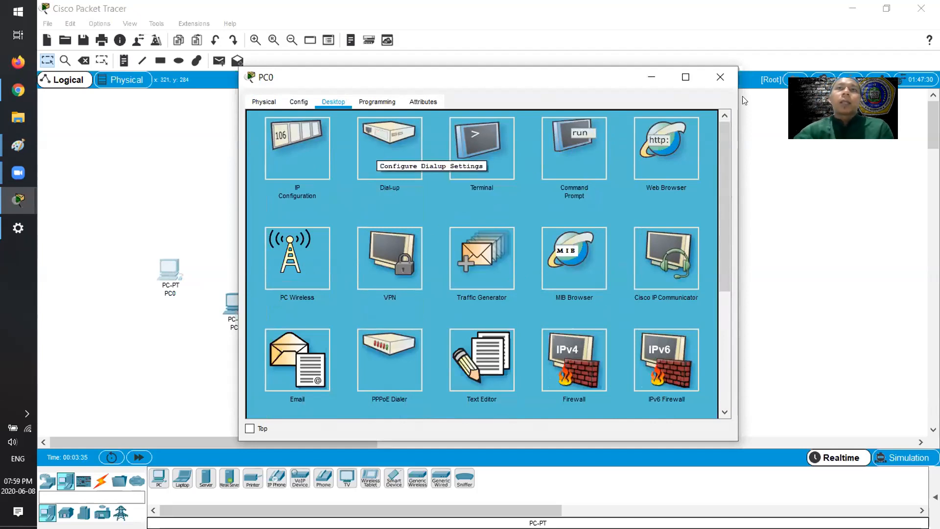
left_click(721, 77)
Move PC1 slightly up so that it lines up diagonally between PC0 and PC2
left_click_drag(230, 304, 231, 291)
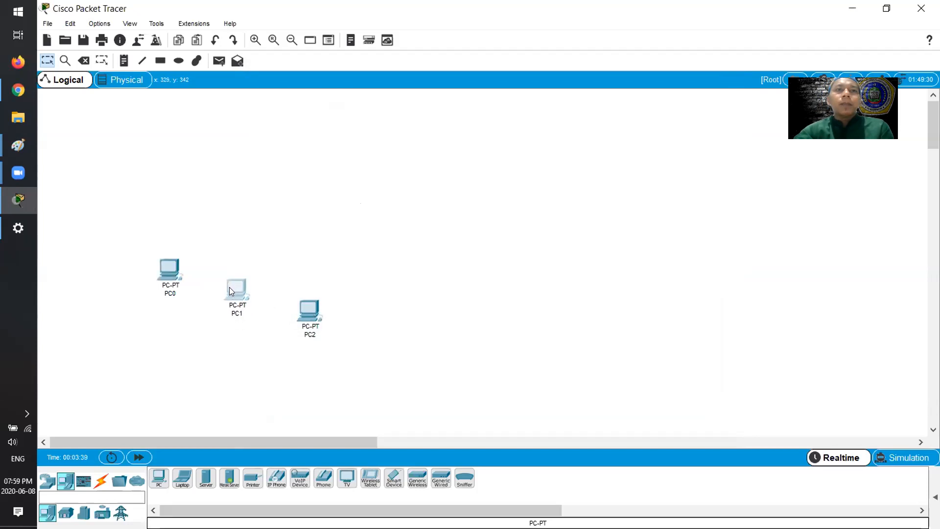
left_click(166, 333)
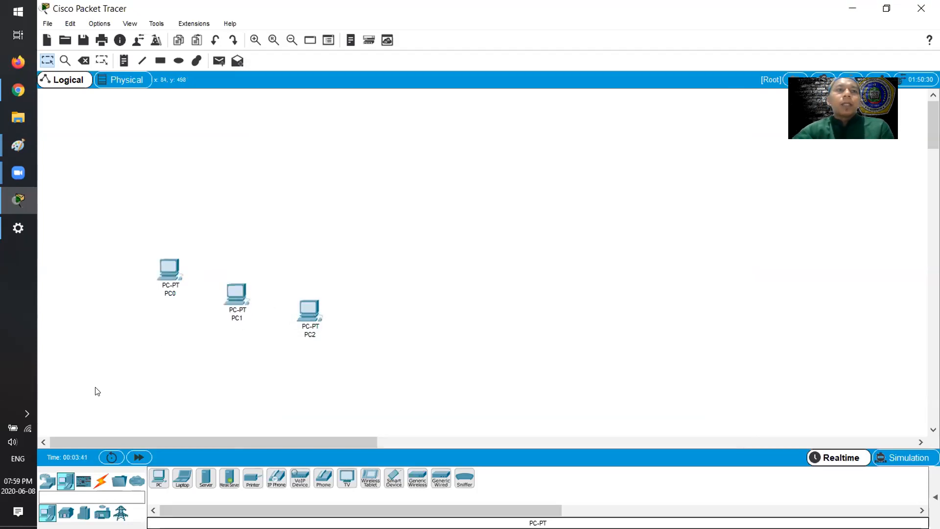
Place an empty modular switch (PT-Empty) in the workspace above PC1 and PC2
left_click(48, 480)
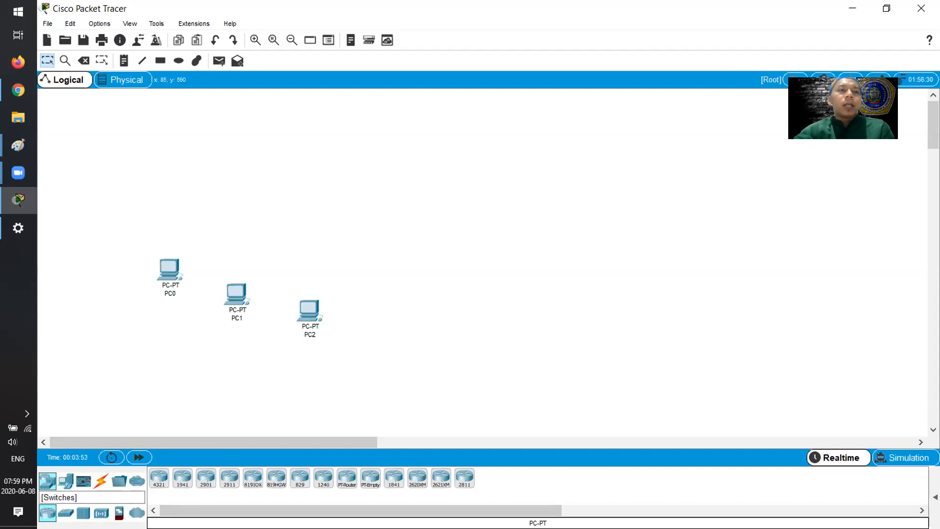
left_click(83, 513)
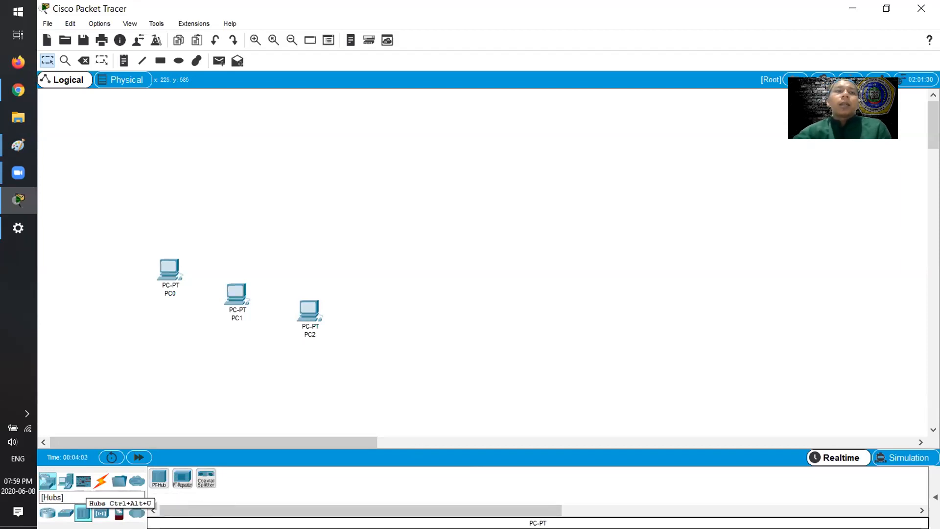
left_click(65, 512)
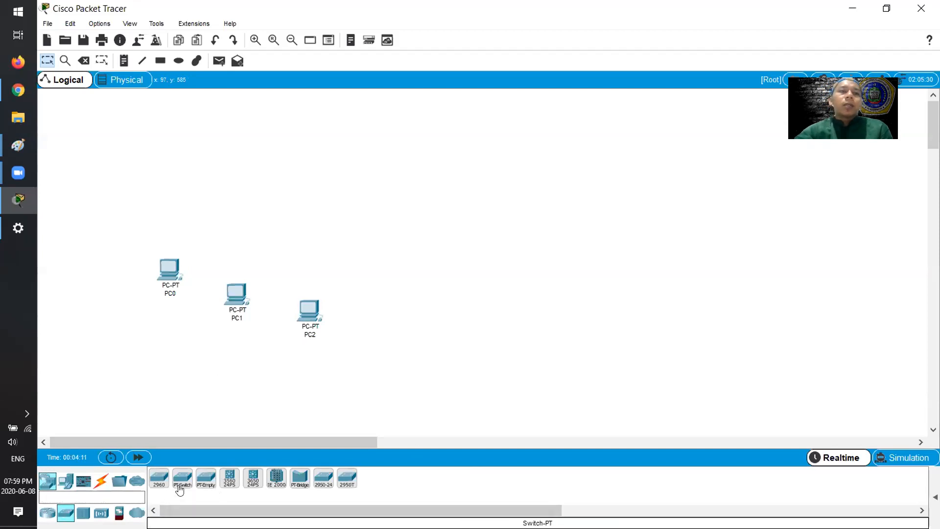
left_click(205, 478)
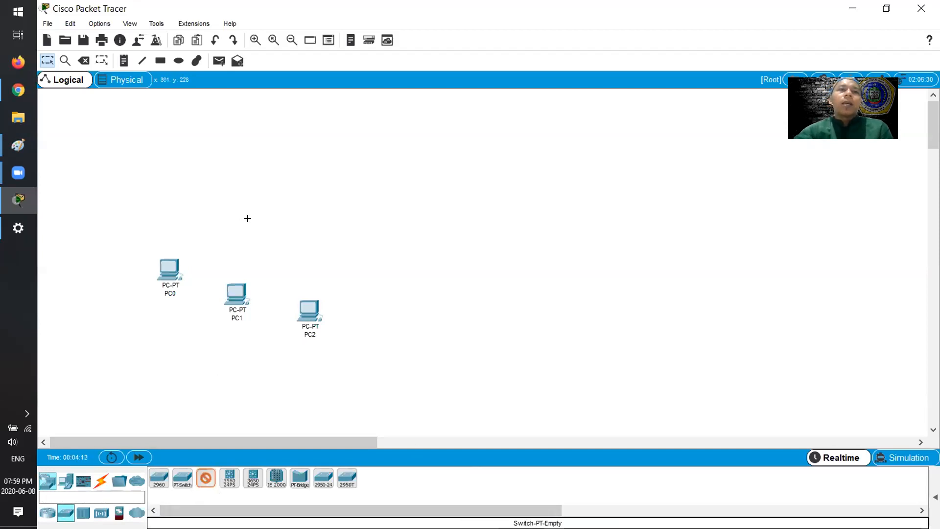
left_click(203, 481)
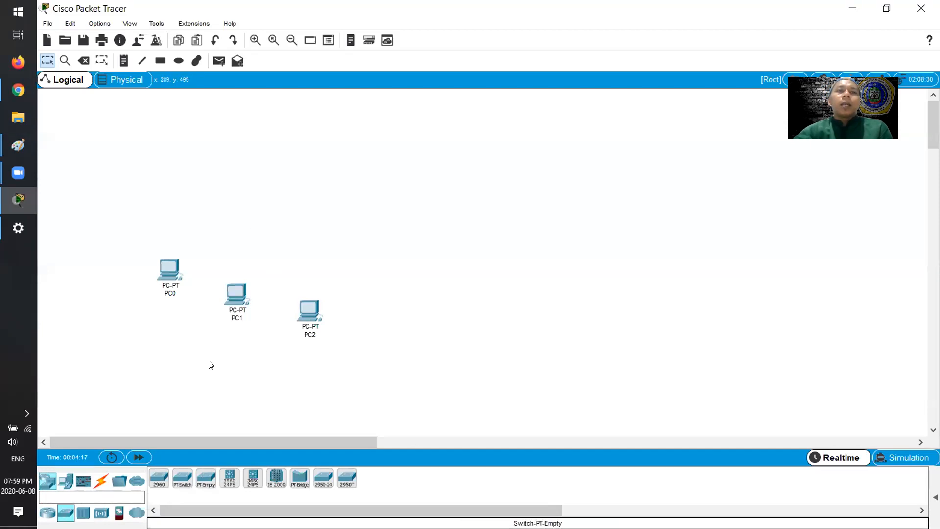
left_click(203, 484)
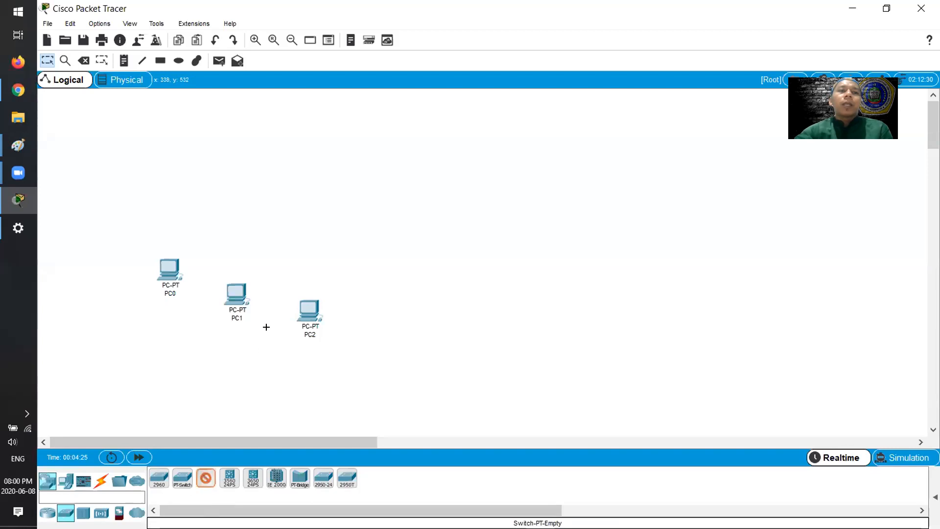
left_click(284, 220)
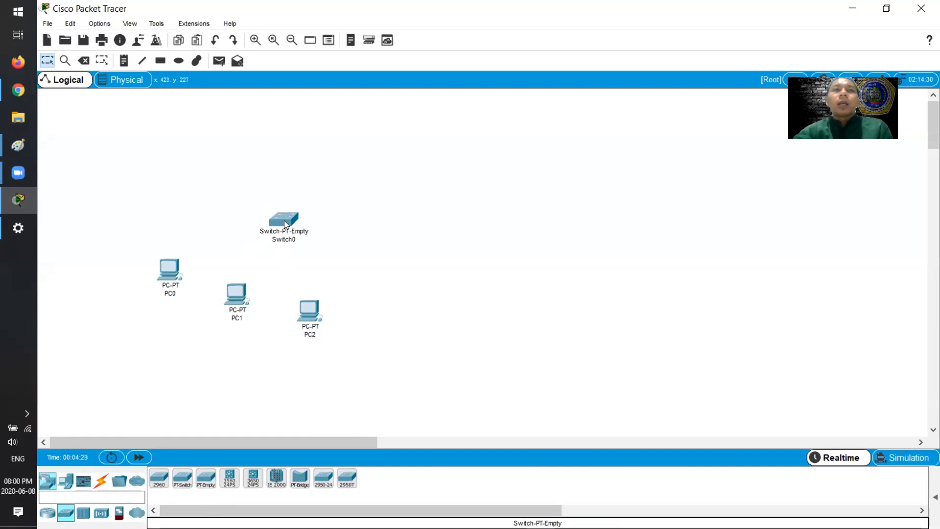
Open the empty switch's physical view in a wider window and zoom in to examine its module slots and ports
left_click(284, 222)
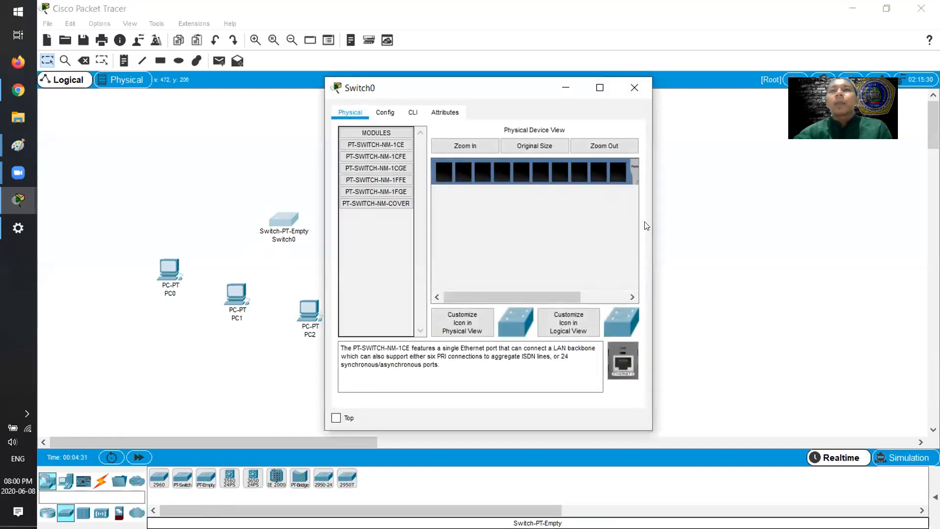
left_click_drag(652, 216, 749, 215)
left_click_drag(523, 88, 315, 63)
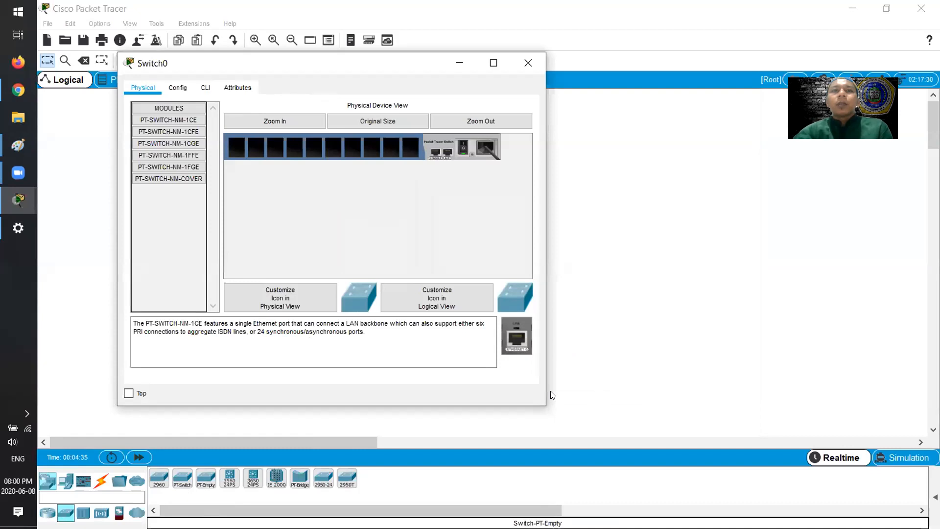
left_click_drag(551, 391, 579, 391)
left_click(297, 119)
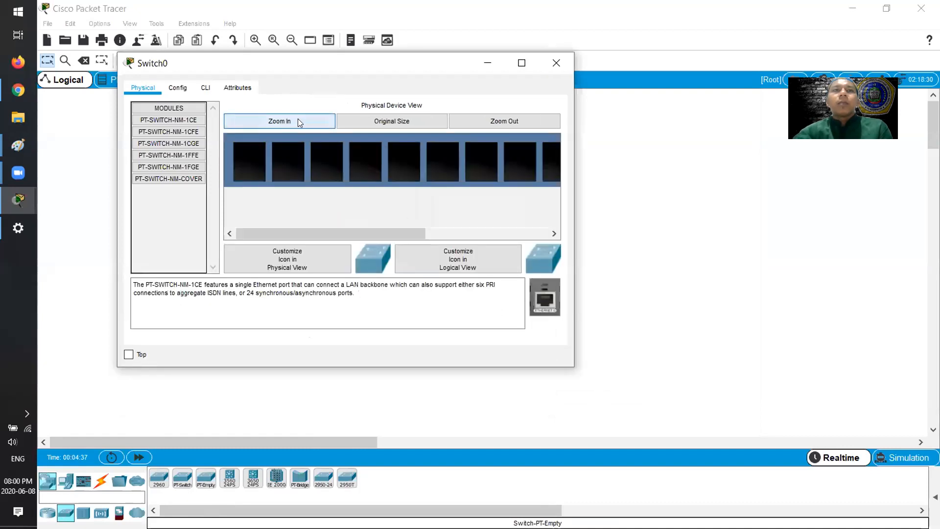
left_click_drag(291, 229, 429, 224)
left_click_drag(429, 234, 389, 213)
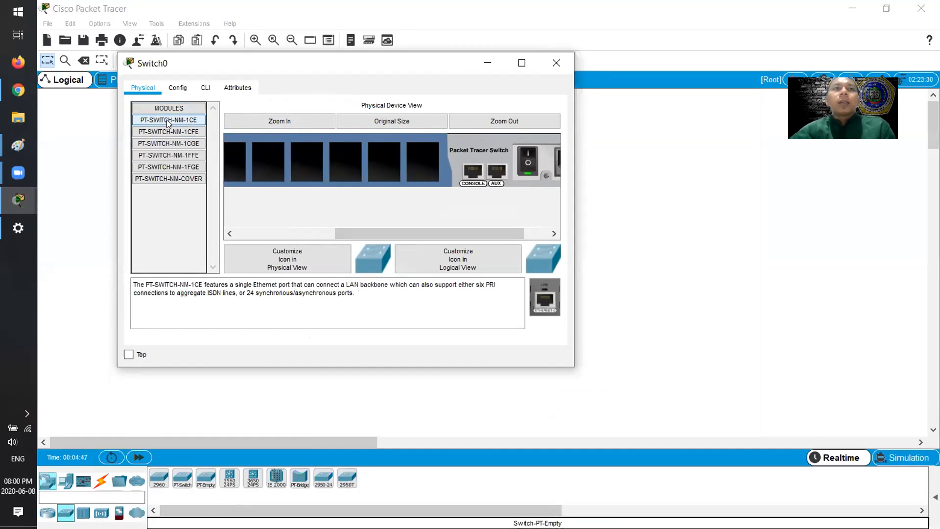
Compare the descriptions of the PT-SWITCH-NM-1CFE, PT-SWITCH-NM-1CGE and PT-SWITCH-NM-1CE modules
left_click(169, 131)
left_click_drag(345, 234, 322, 233)
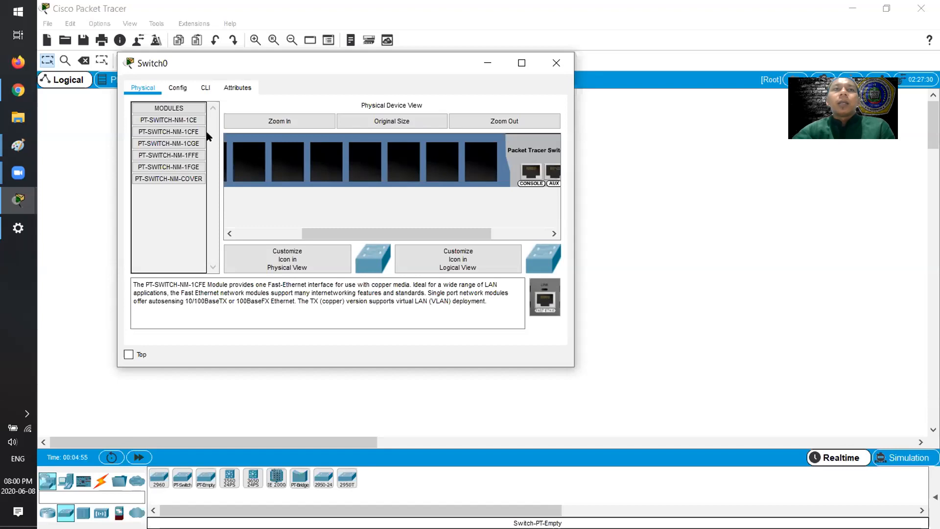
left_click(185, 143)
left_click(183, 132)
left_click(186, 120)
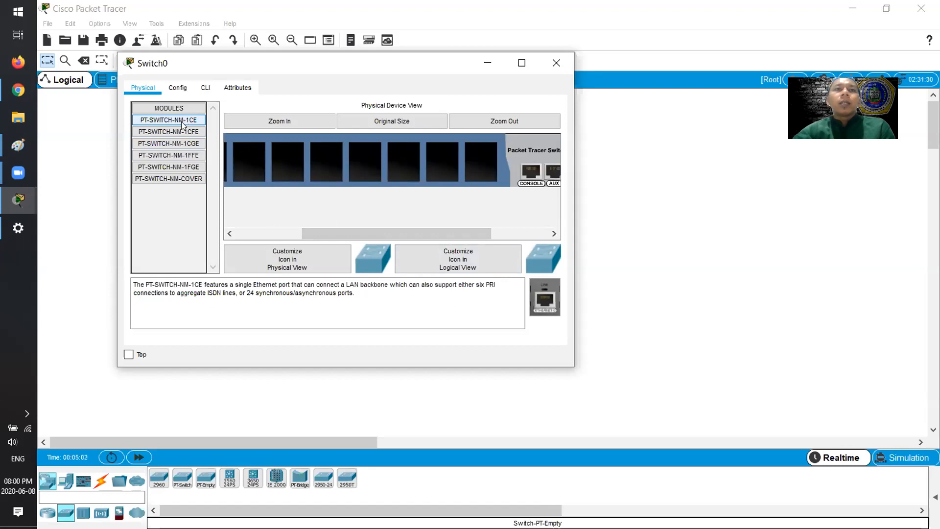
Compare the Fast Ethernet PT-SWITCH-NM-1CFE module's description with that of the Gigabit PT-SWITCH-NM-1CGE module
left_click(177, 132)
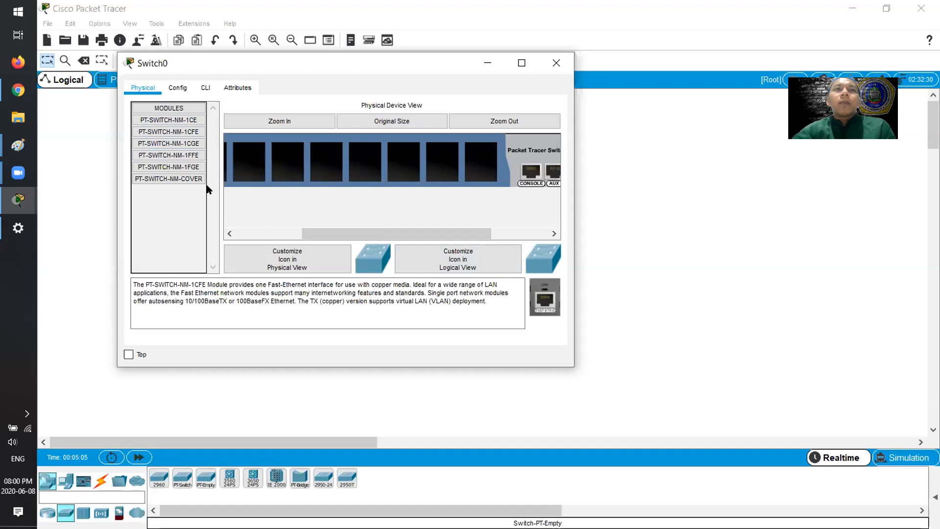
left_click(184, 143)
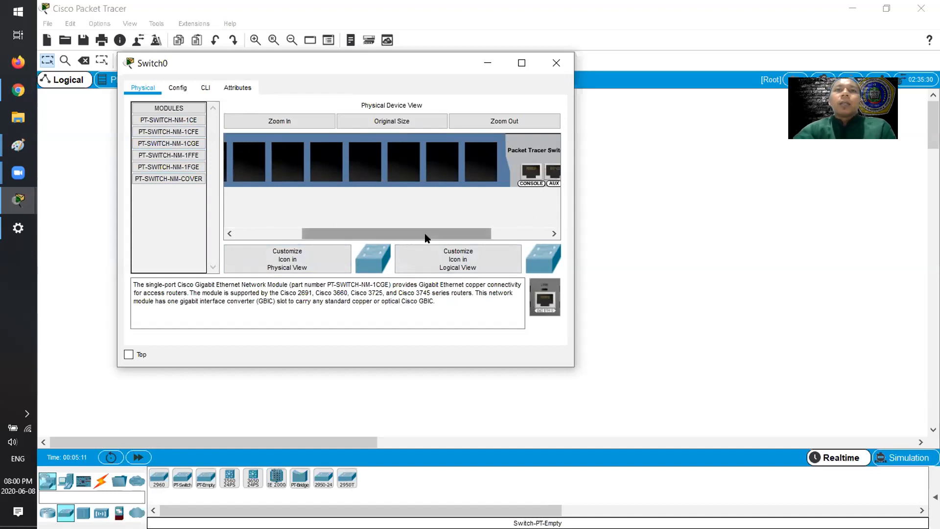
left_click_drag(426, 235, 450, 236)
left_click(171, 133)
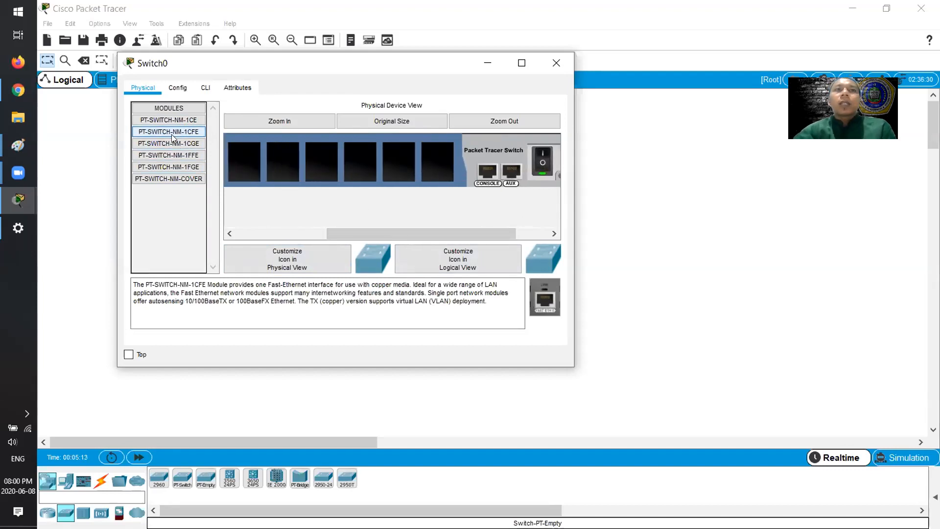
mouse_move(382, 234)
left_mouse_down()
mouse_move(355, 234)
mouse_move(397, 234)
left_mouse_up()
Try to insert a PT-SWITCH-NM-1CGE module into an empty slot of the switch while it is powered on
left_click(169, 143)
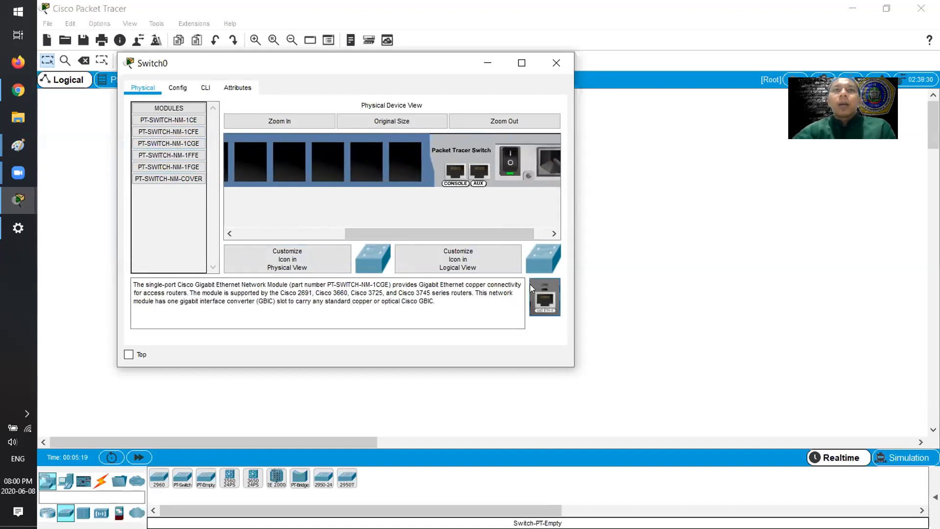
left_click_drag(545, 298, 383, 171)
left_click(548, 283)
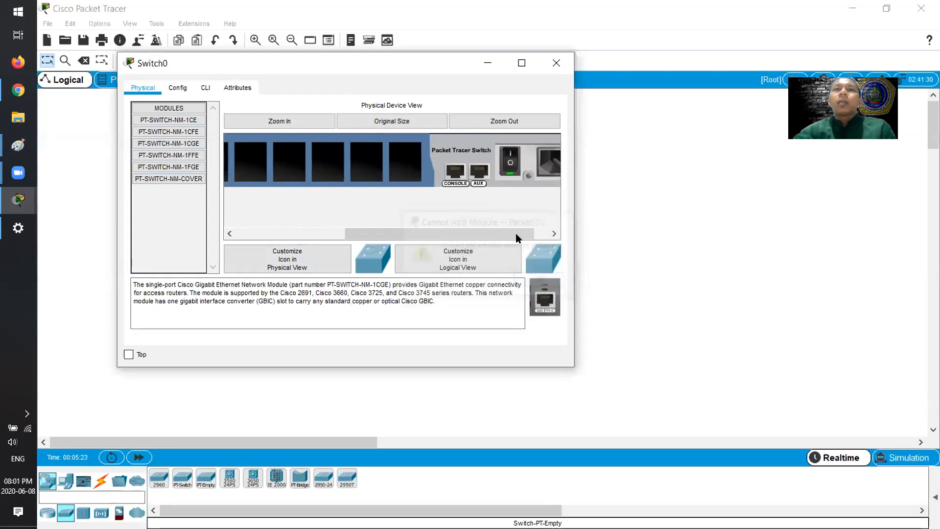
Power off the switch and fill six of its empty slots with PT-SWITCH-NM-1CFE modules
left_click(509, 167)
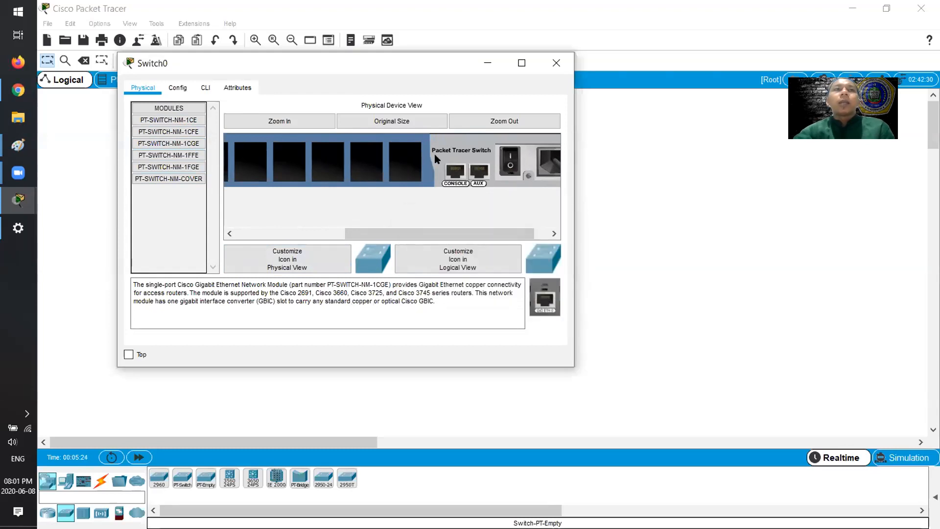
left_click(196, 131)
left_click_drag(550, 310, 406, 166)
left_click_drag(348, 159, 362, 161)
left_click_drag(538, 296, 328, 162)
left_click_drag(389, 234, 343, 234)
left_click_drag(545, 296, 296, 166)
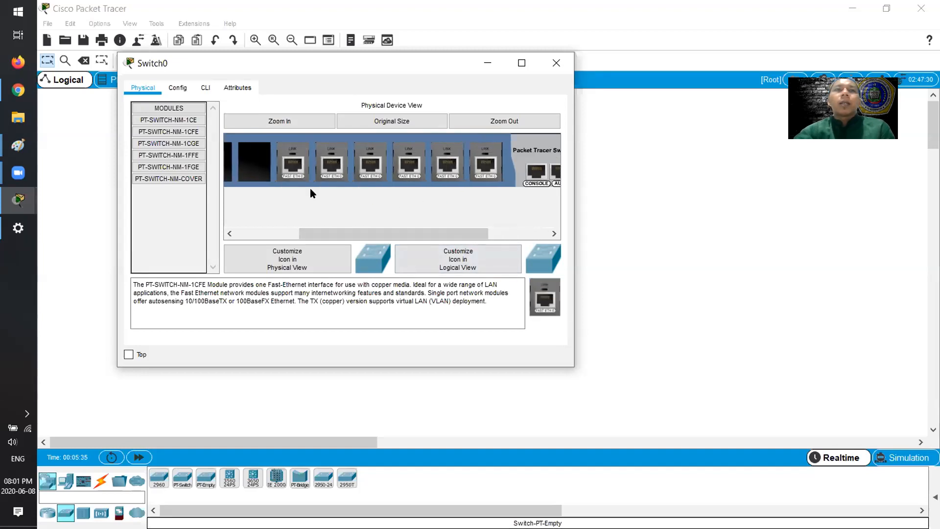
Power the switch back on and close its configuration window
left_click_drag(352, 236, 406, 238)
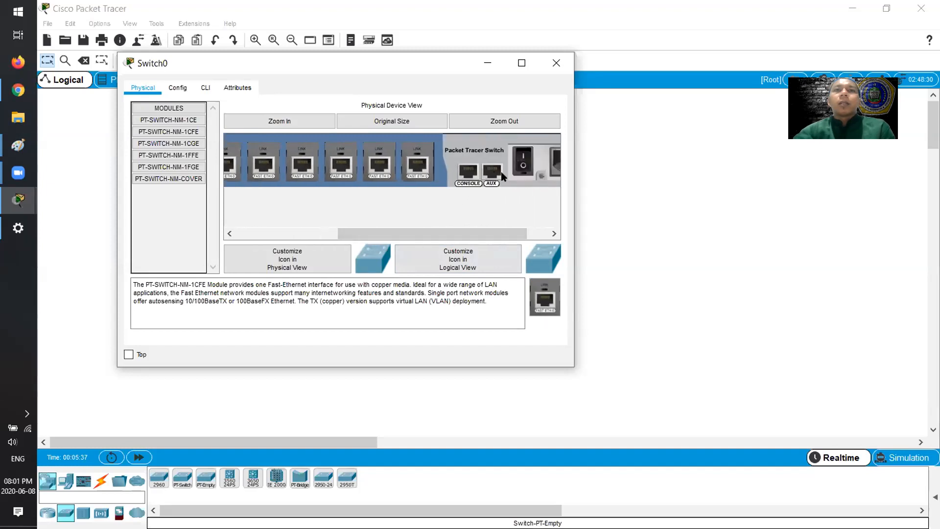
left_click(519, 170)
left_click(554, 65)
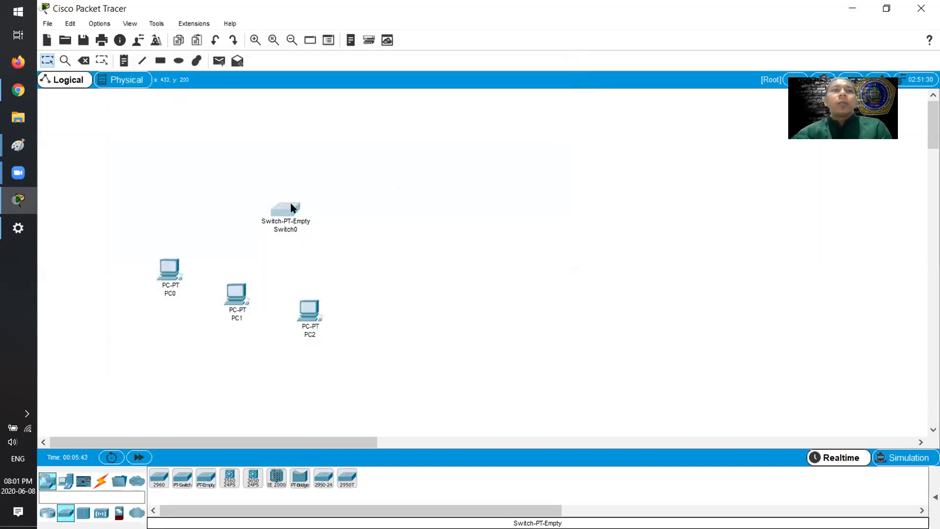
Space PC1 and PC2 out below the switch and connect PC2's FastEthernet0 to the switch's FastEthernet0/1 with a copper straight-through cable
left_click_drag(239, 295, 239, 304)
left_click_drag(304, 318, 319, 315)
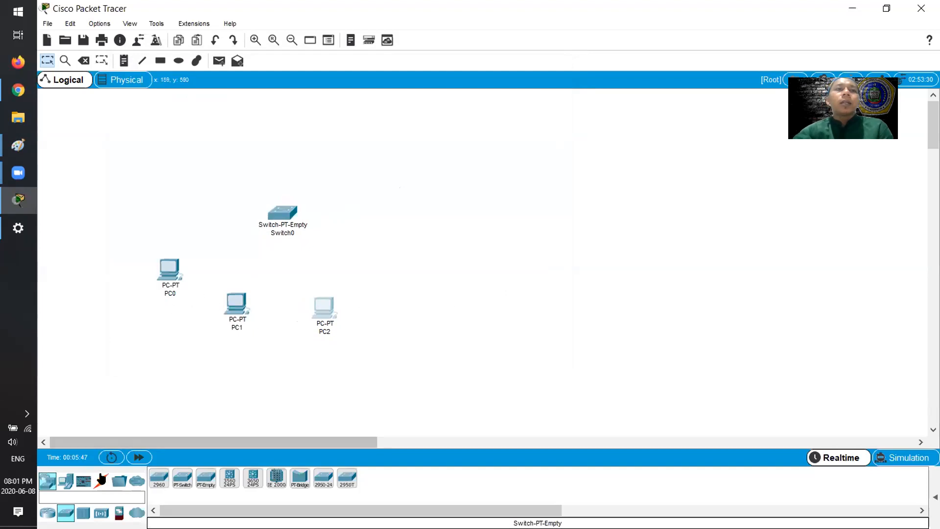
left_click(101, 477)
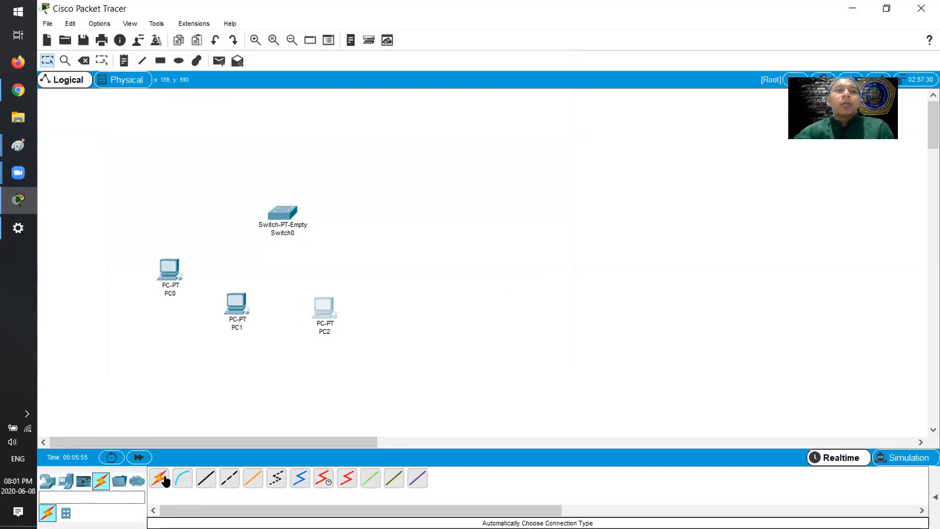
left_click(206, 479)
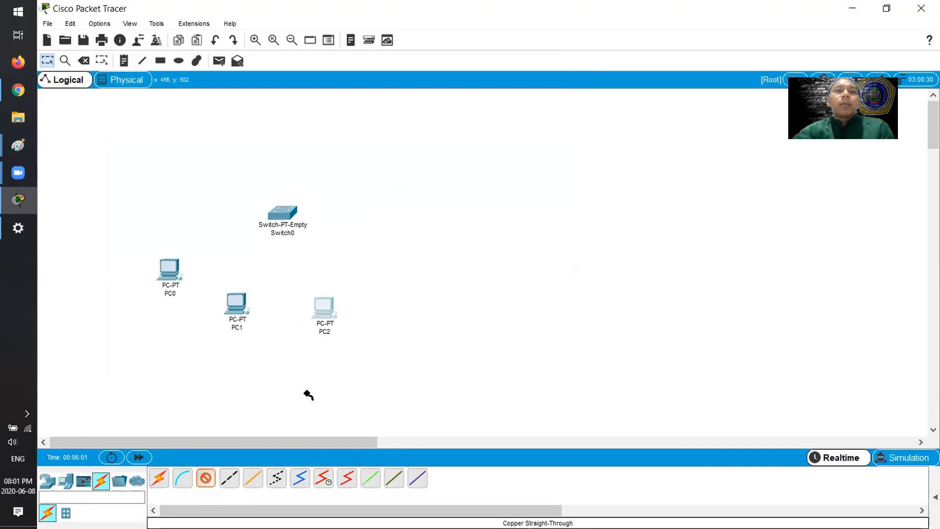
left_click(317, 308)
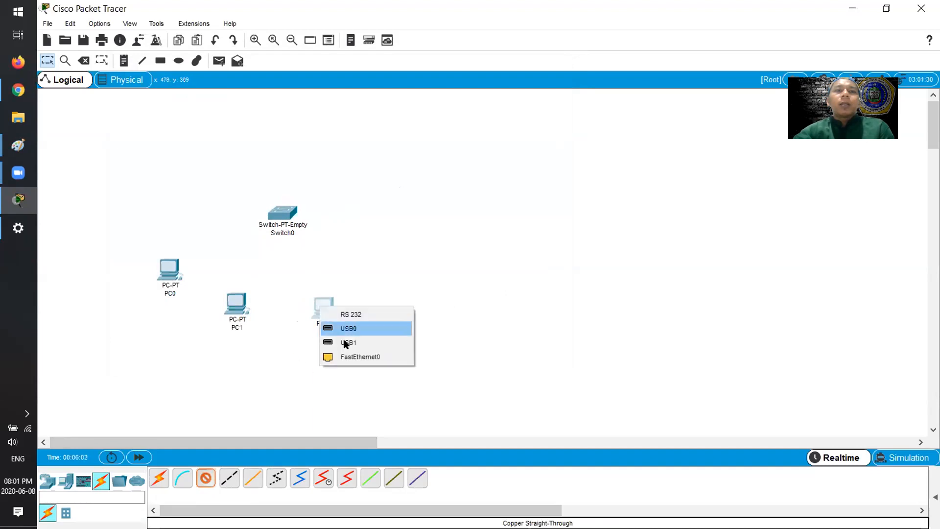
left_click(345, 356)
left_click(282, 220)
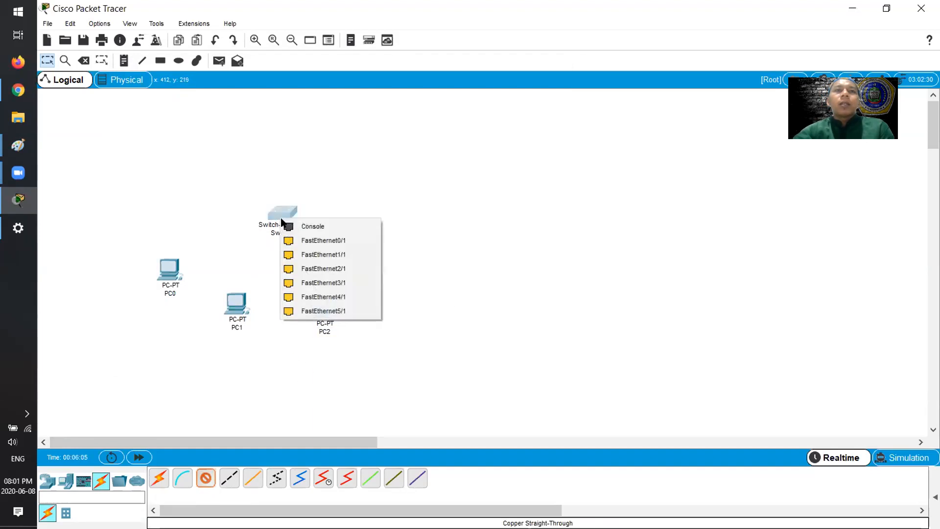
left_click(300, 240)
left_click_drag(330, 317, 361, 322)
Connect PC1's FastEthernet0 to the switch's FastEthernet1/1 with a copper straight-through cable
left_click(207, 478)
left_click(237, 307)
left_click(264, 354)
left_click(282, 220)
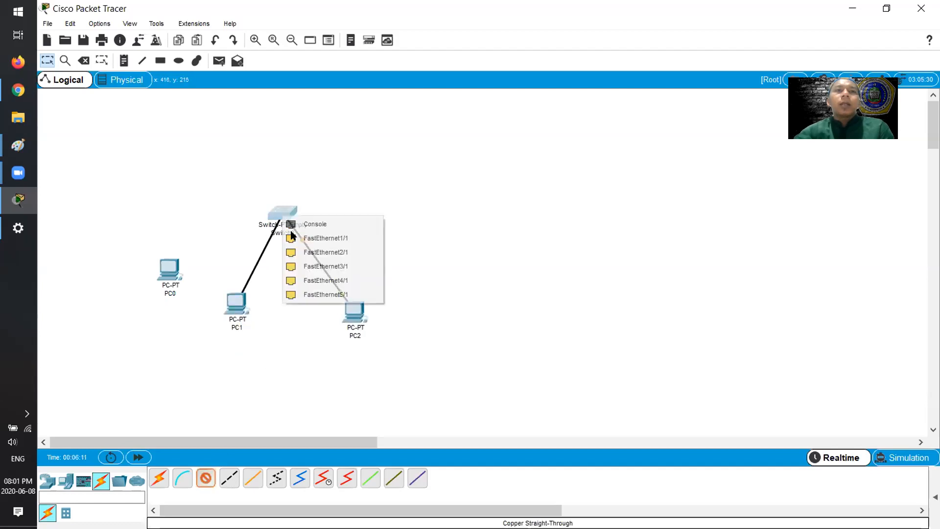
left_click(302, 238)
Connect PC0's FastEthernet0 to the switch's FastEthernet2/1 with a copper straight-through cable and shift PC1 closer to PC2
left_click(211, 482)
left_click(172, 272)
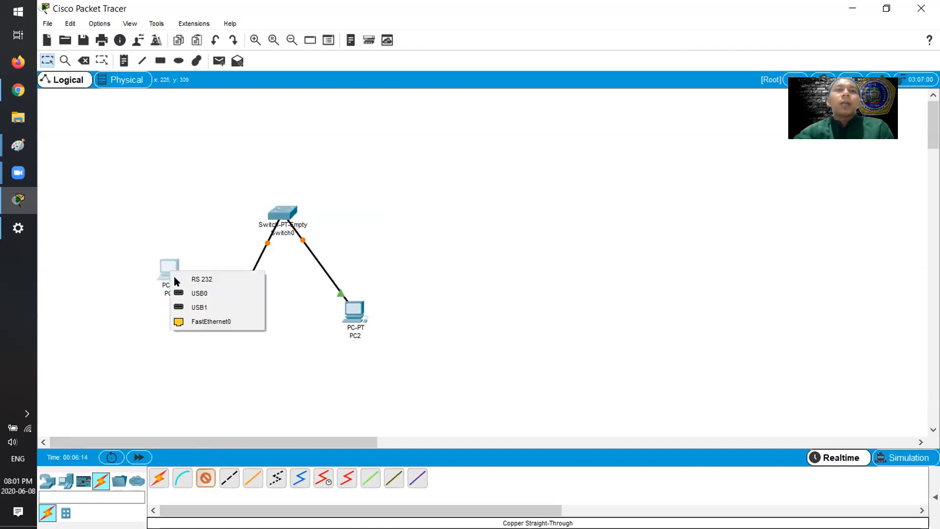
left_click(200, 321)
left_click(278, 219)
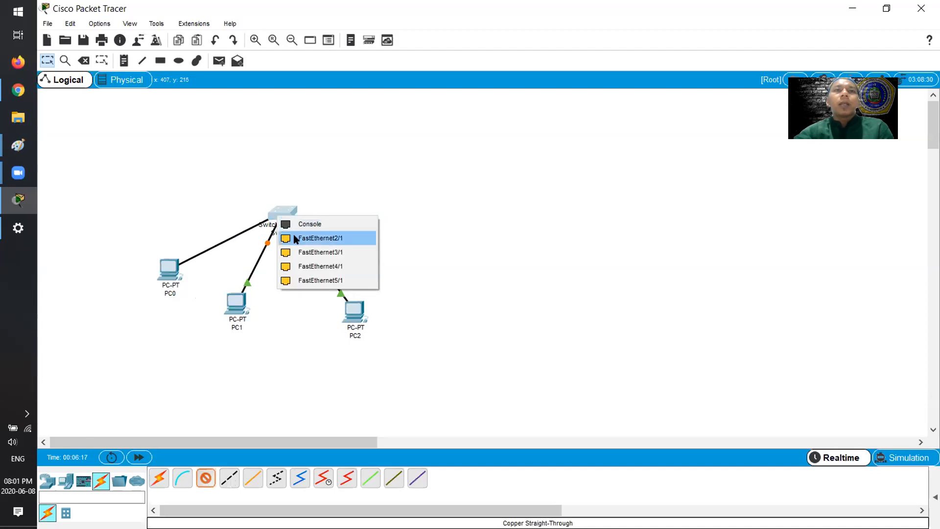
left_click(316, 237)
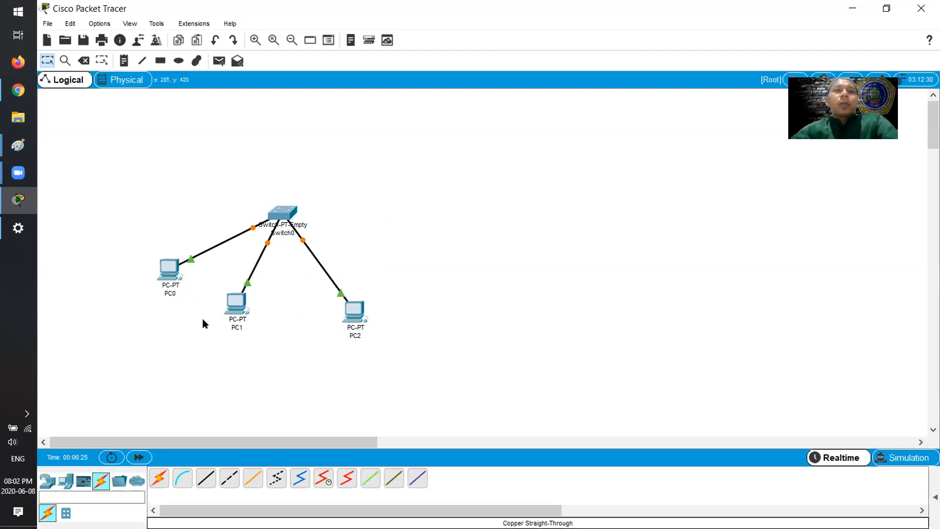
left_click_drag(234, 305, 255, 318)
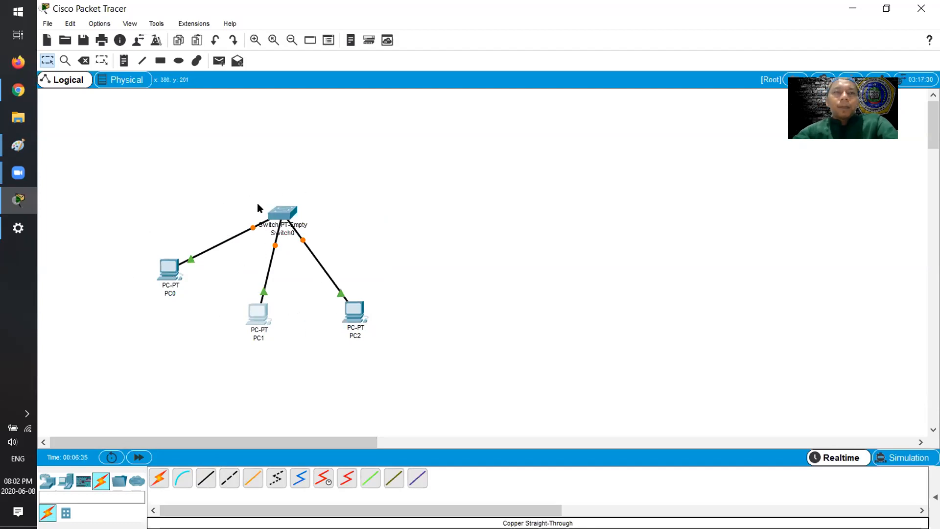
Set PC0's static IP address to 192.168.1.1 in its IP configuration
left_click(169, 279)
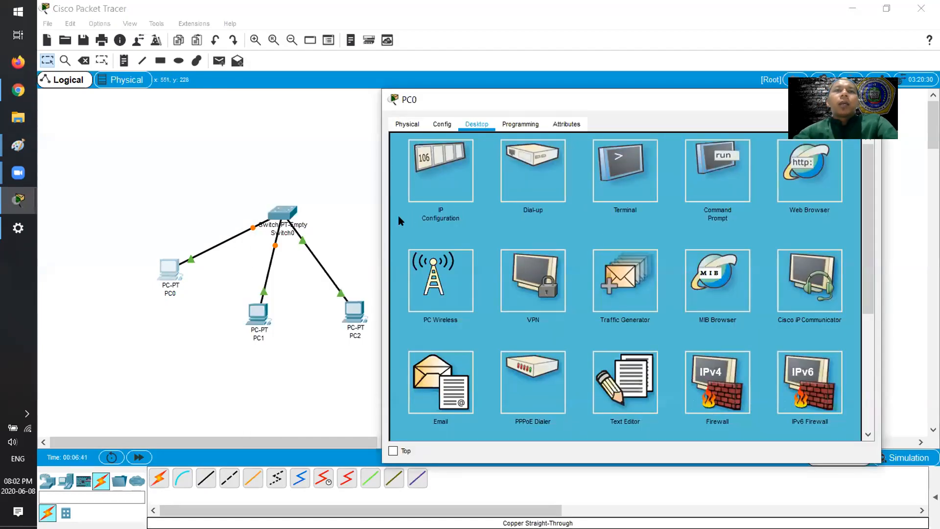
left_click(429, 175)
left_click(575, 209)
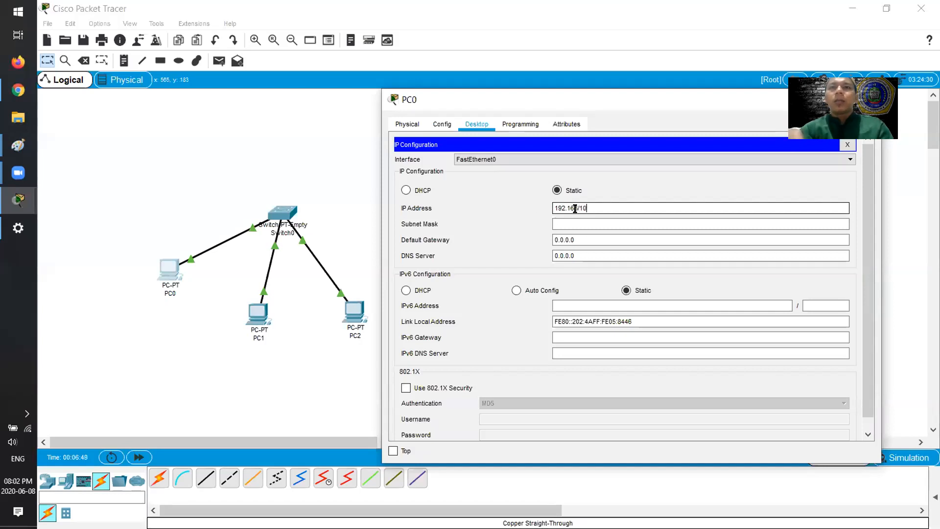
left_click(590, 333)
key("BackSpace")
key("BackSpace")
type(".1.")
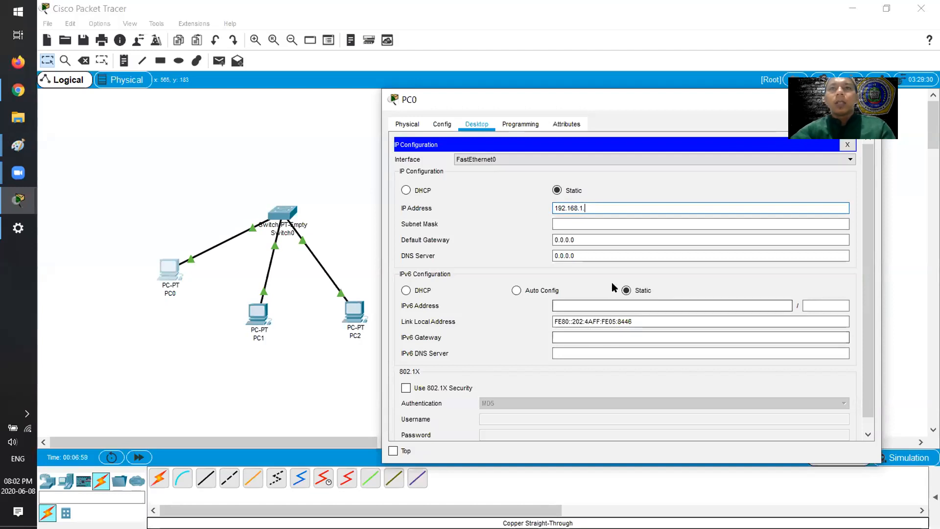
type("1")
Set PC0's subnet mask to 255.255.255.248 and close its configuration window
key("Tab")
left_click(607, 223)
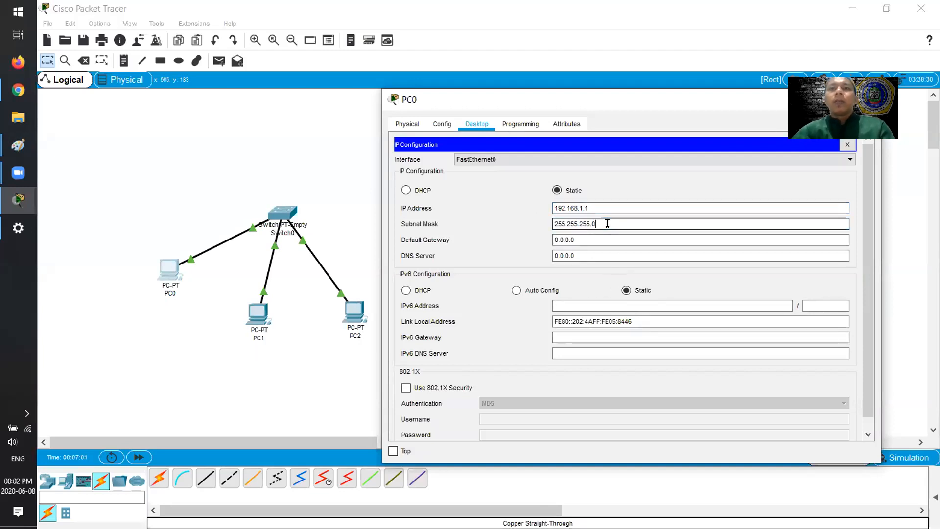
type("248")
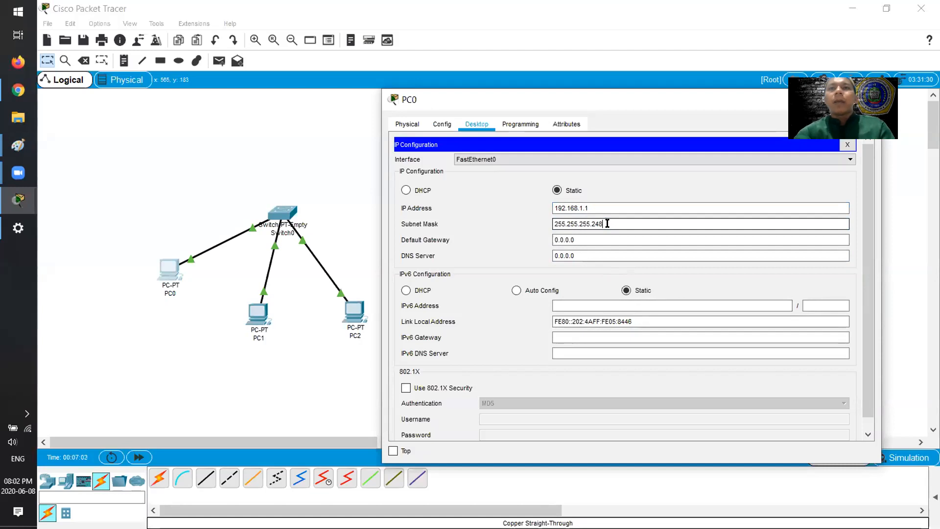
left_click(603, 240)
left_click_drag(598, 240, 512, 219)
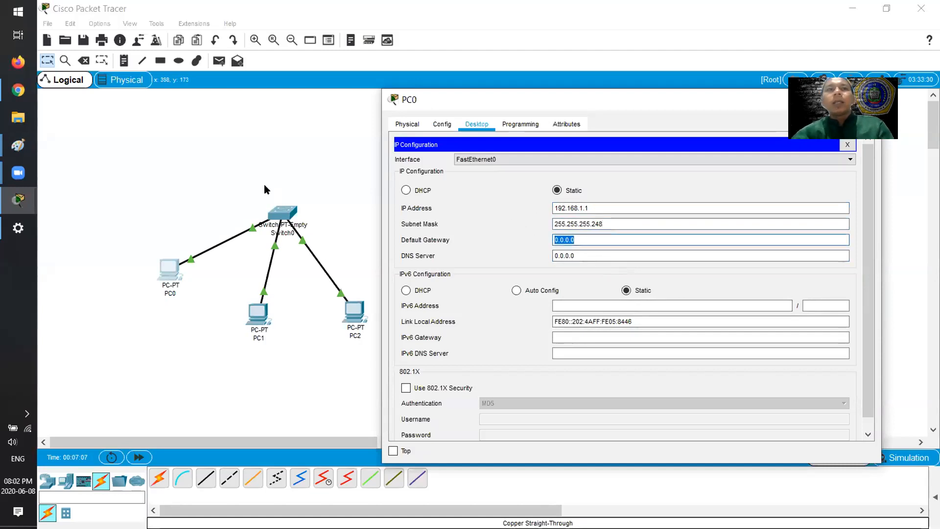
left_click_drag(573, 97, 464, 105)
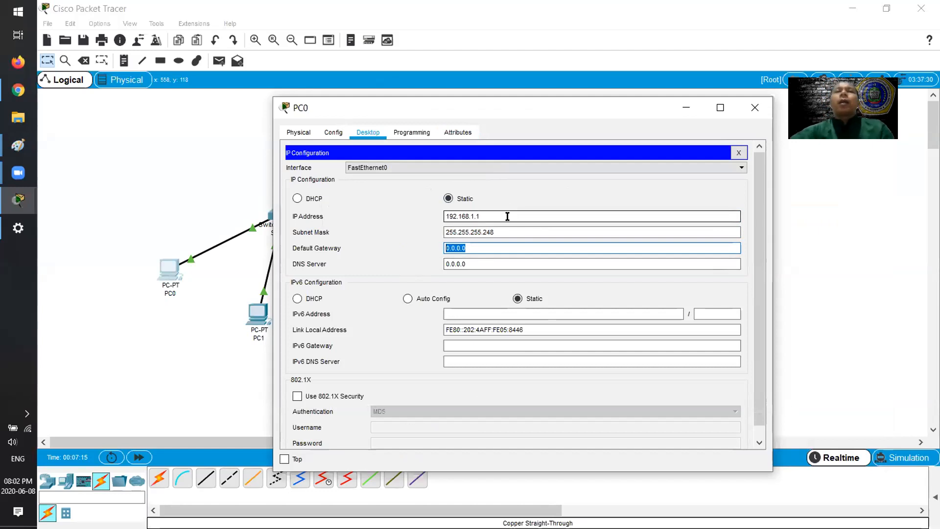
left_click_drag(522, 231, 434, 230)
left_click(737, 154)
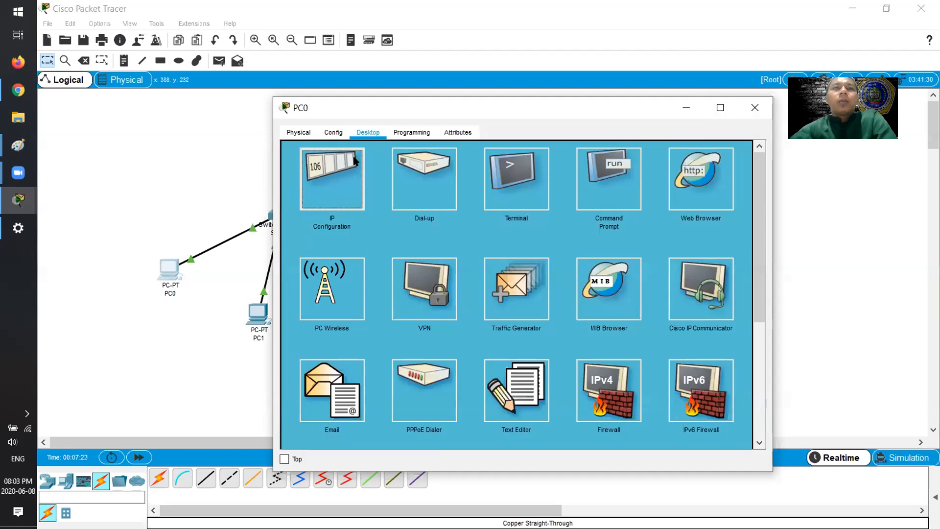
left_click(354, 159)
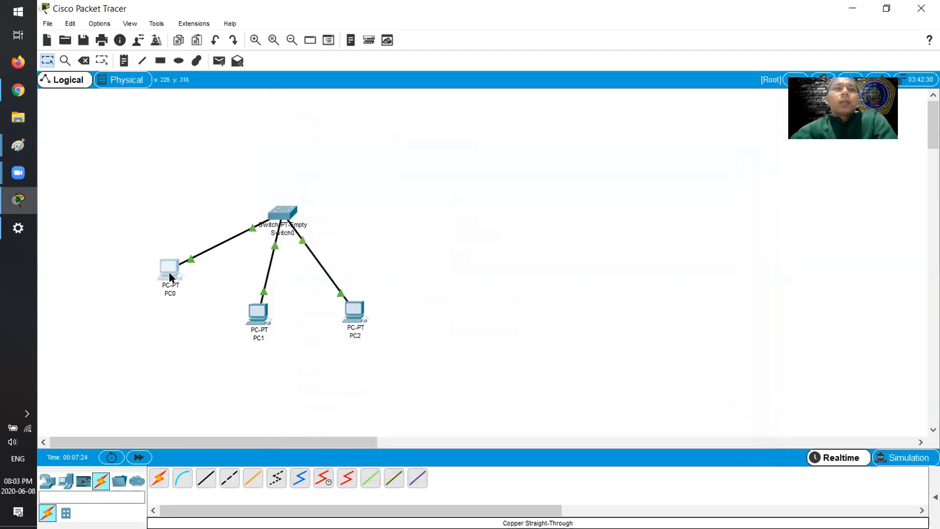
Set PC1's static IP address to 192.168.1.2 with subnet mask 255.255.255.248
left_click(262, 325)
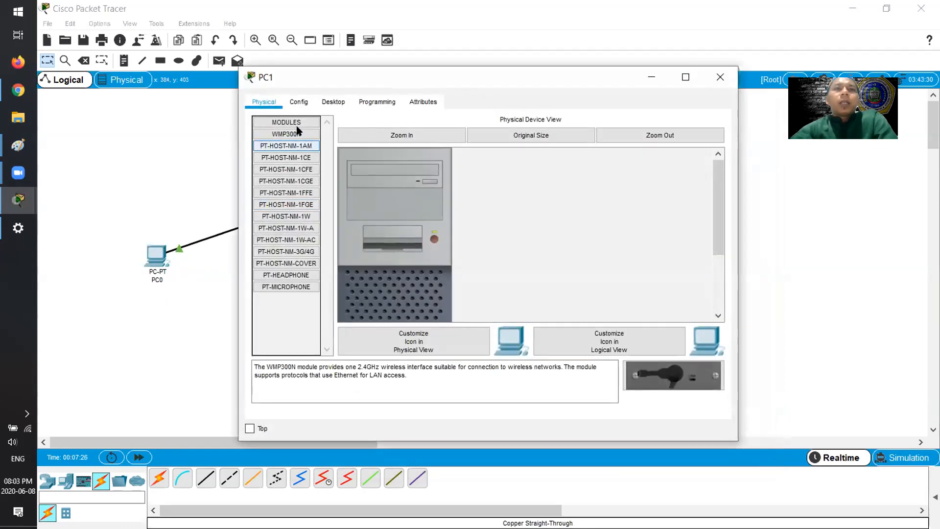
left_click(311, 102)
left_click(377, 102)
left_click(334, 102)
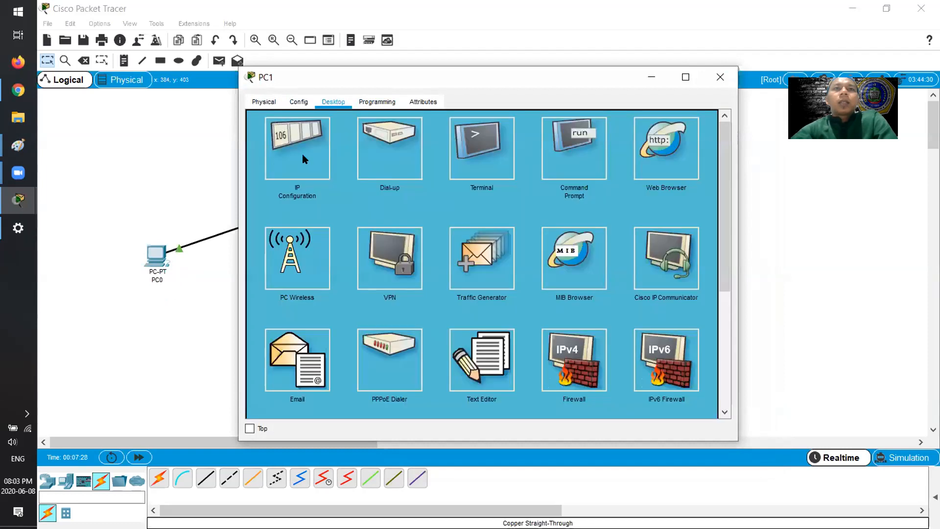
left_click(300, 155)
left_click(416, 186)
type("192")
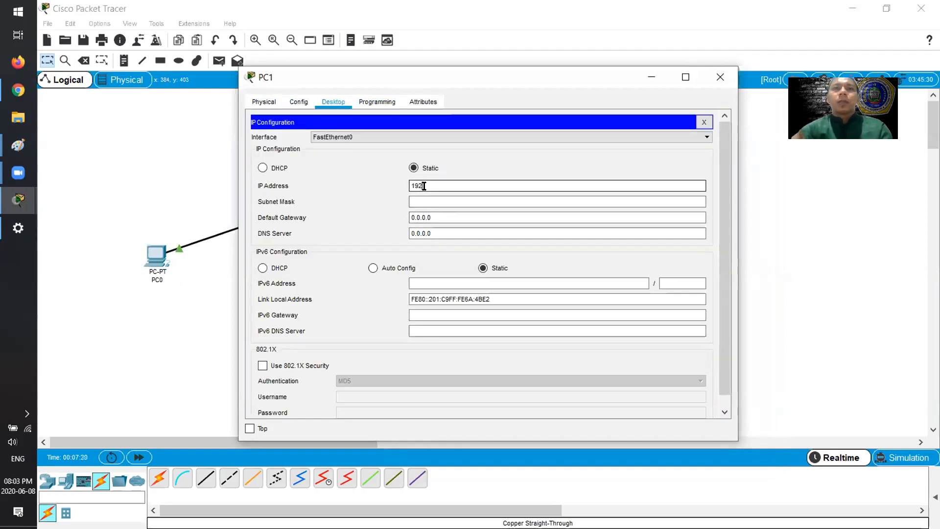
type(".168.1.2")
key("Tab")
key("End")
key("BackSpace")
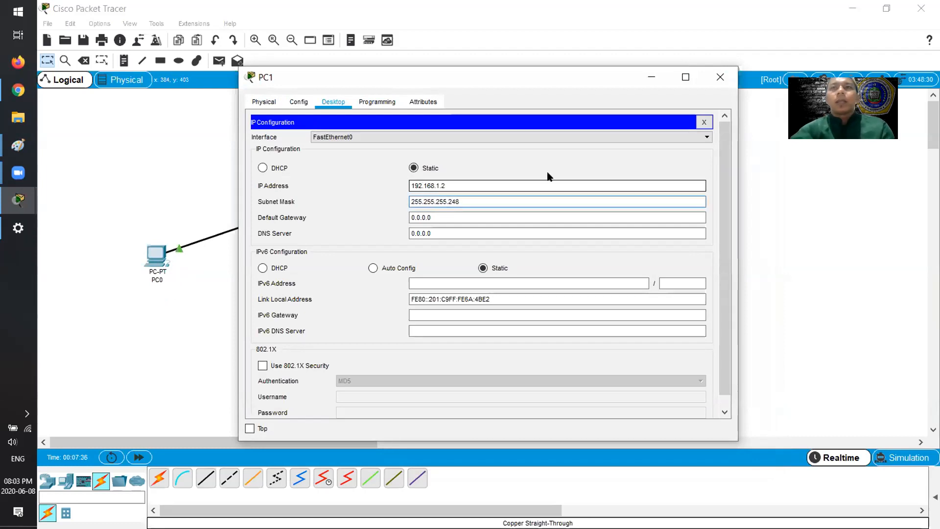
Check PC1's address settings by running ipconfig in its command prompt
left_click(704, 122)
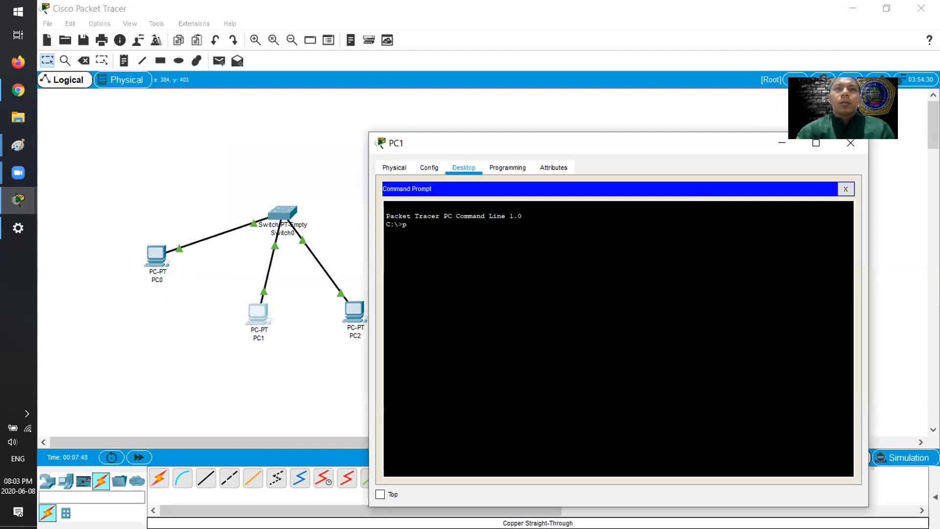
type("config")
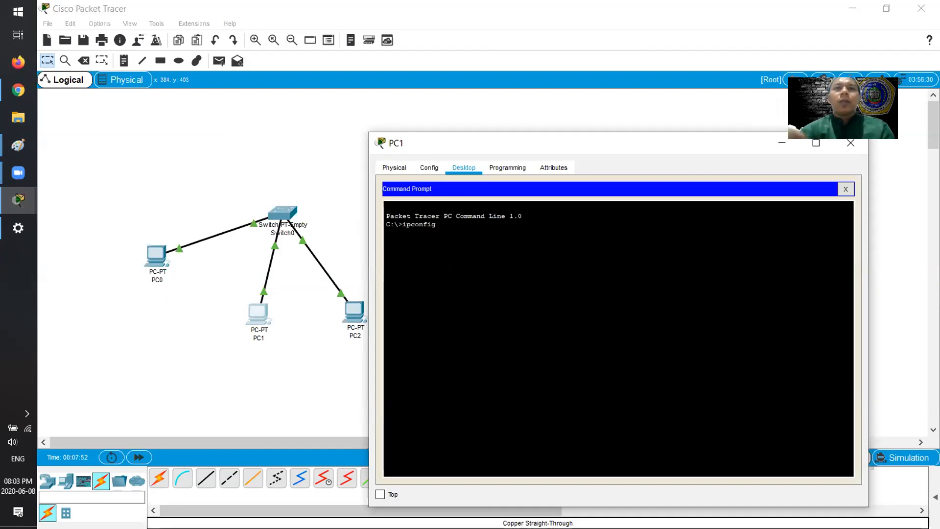
key("Return")
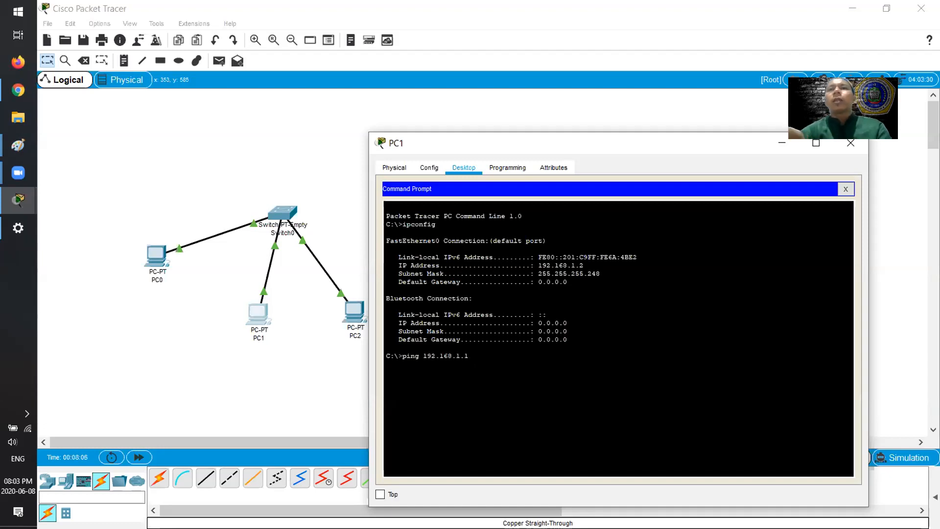
Ping 192.168.1.1 from PC1's command prompt, stop it early and ping 192.168.1.5
key("Return")
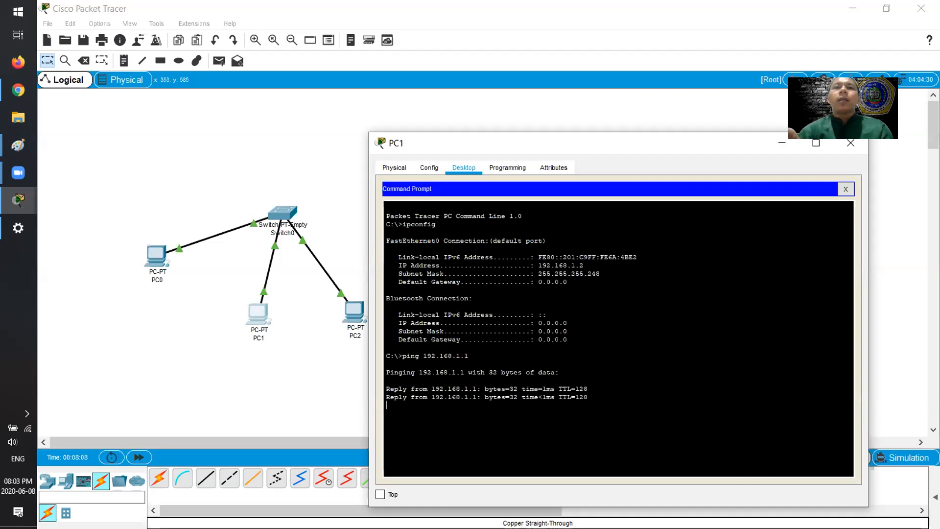
key("ctrl+c")
key("Up")
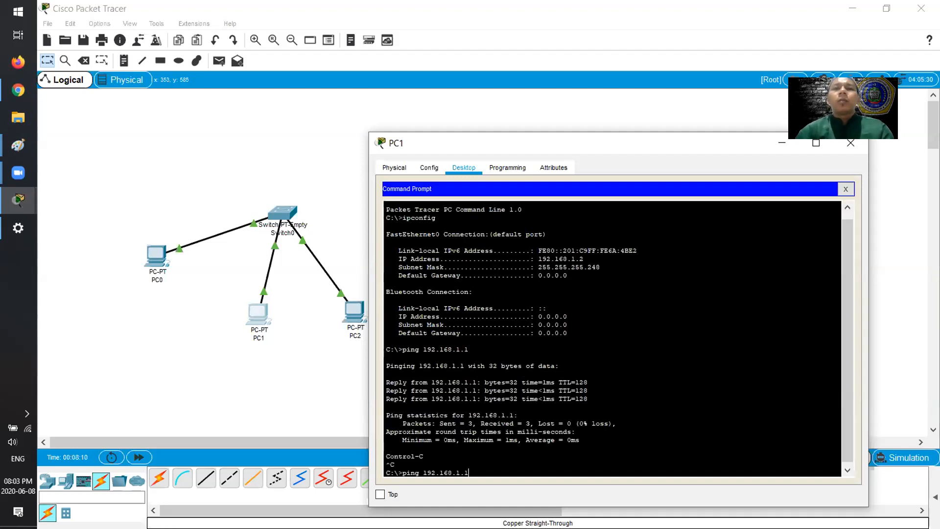
key("BackSpace")
type("5")
key("Return")
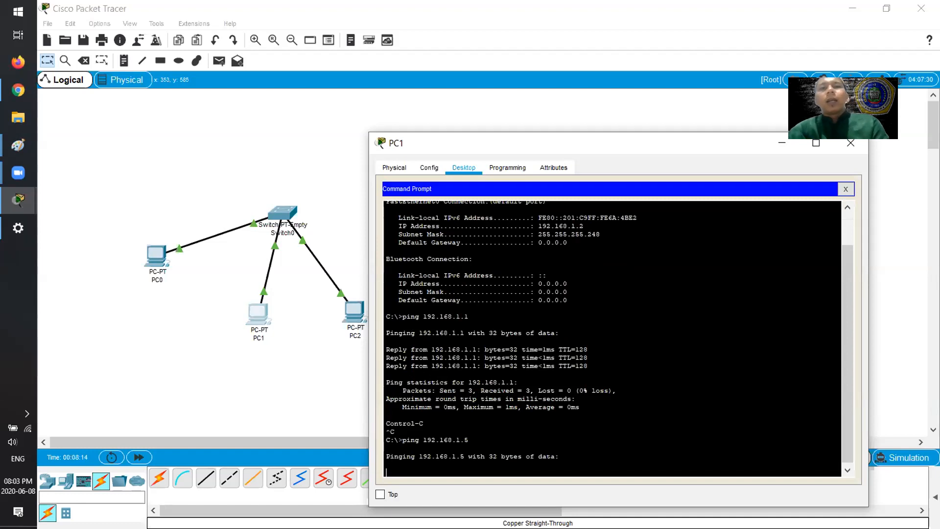
Set PC2's static IP address to 192.168.1.14 with subnet mask 255.255.255.248
left_click_drag(524, 143, 543, 47)
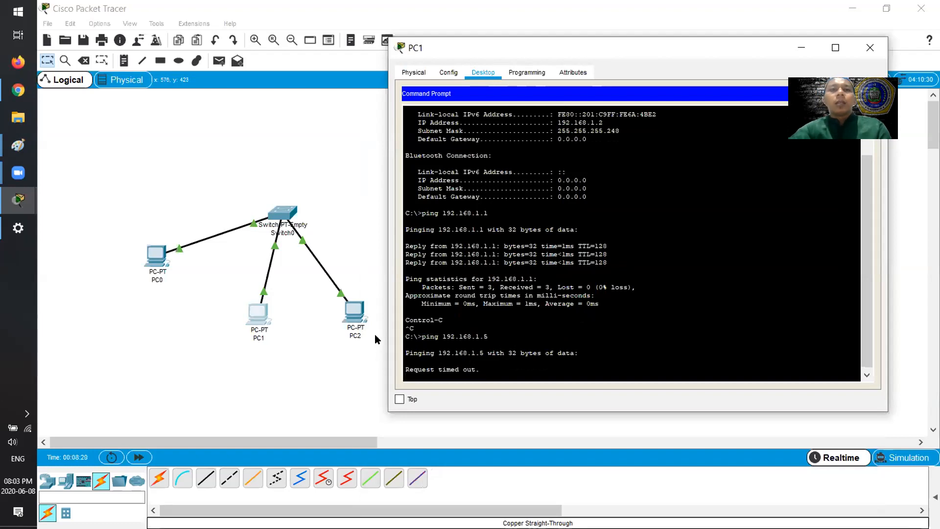
left_click(357, 360)
left_click(354, 310)
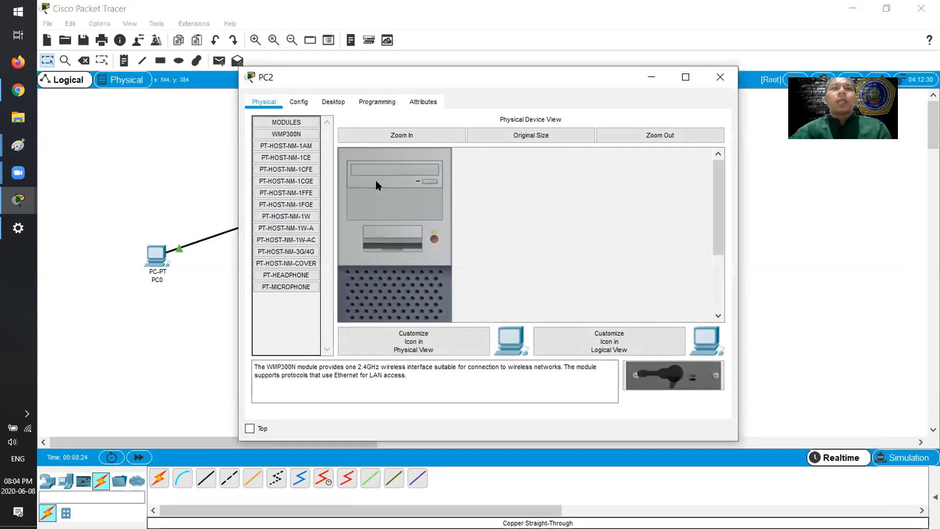
left_click(334, 102)
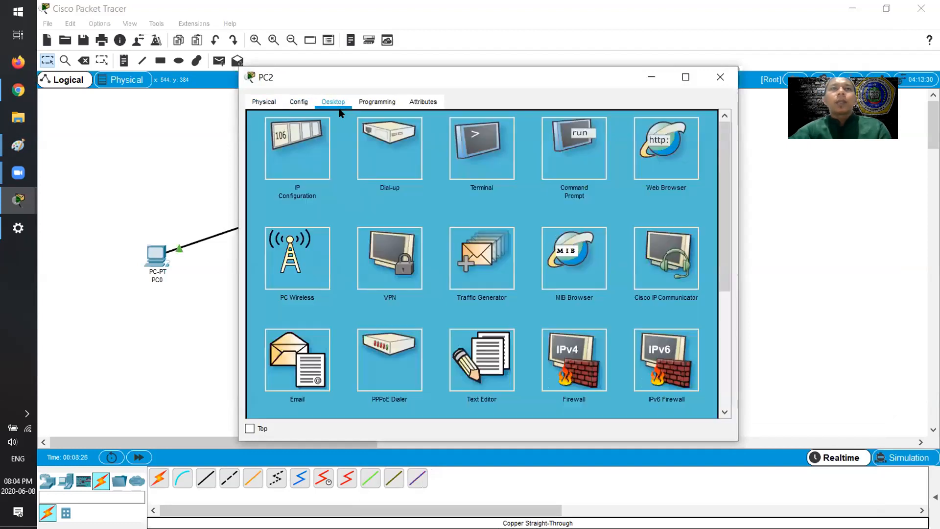
left_click(309, 151)
left_click(455, 185)
type("192")
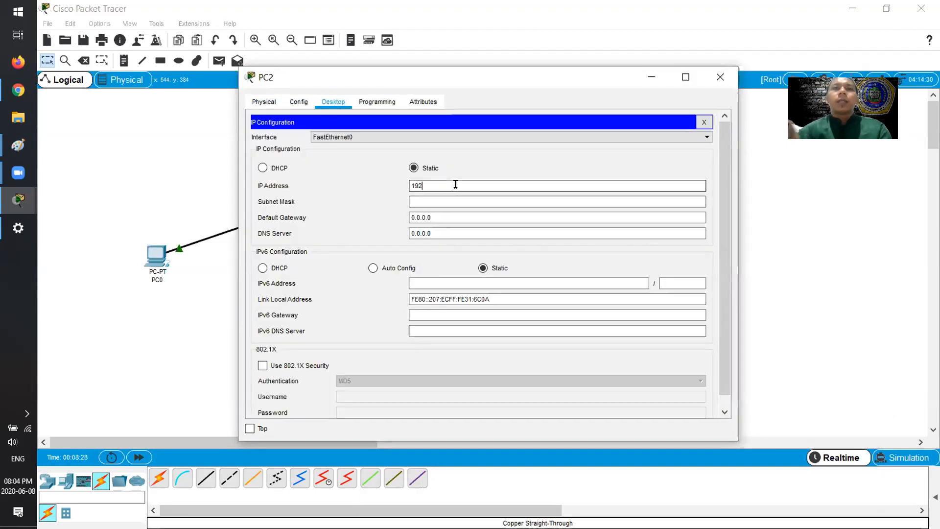
type(".168.1")
type(".14")
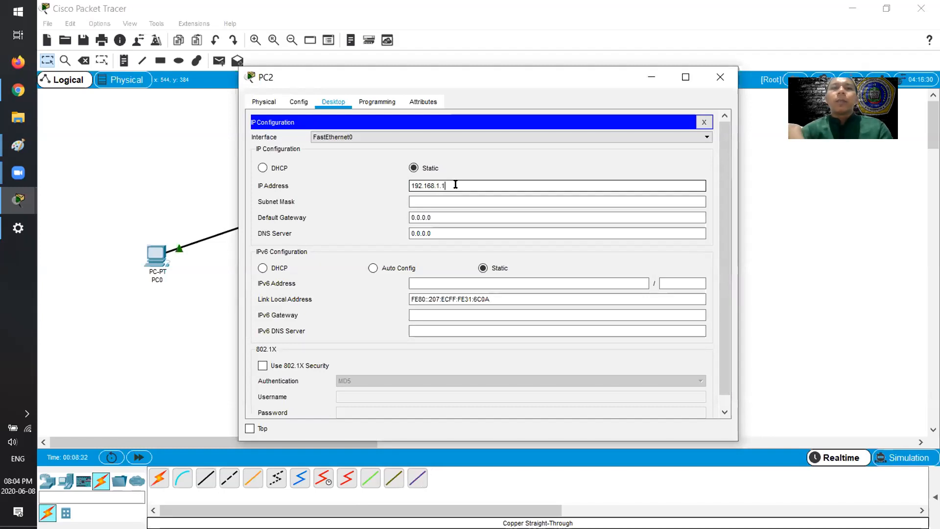
key("Tab")
type("24")
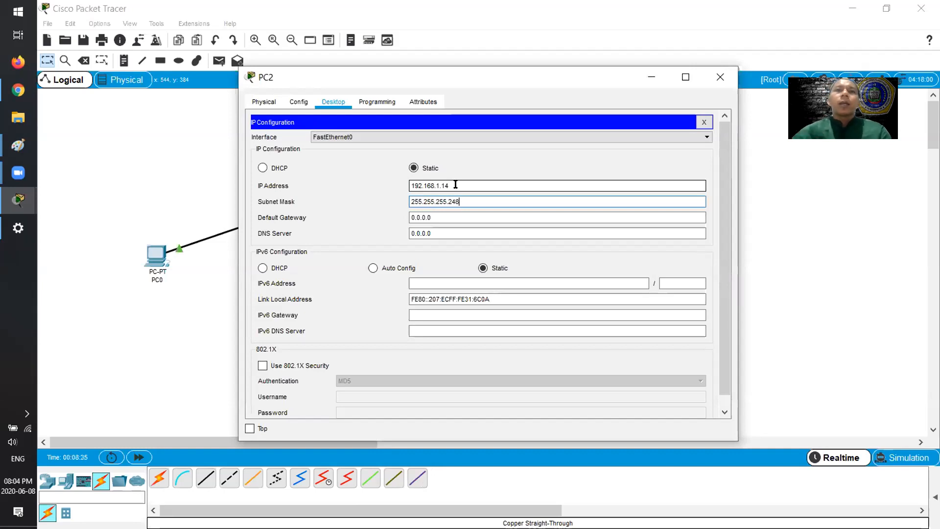
left_click(704, 122)
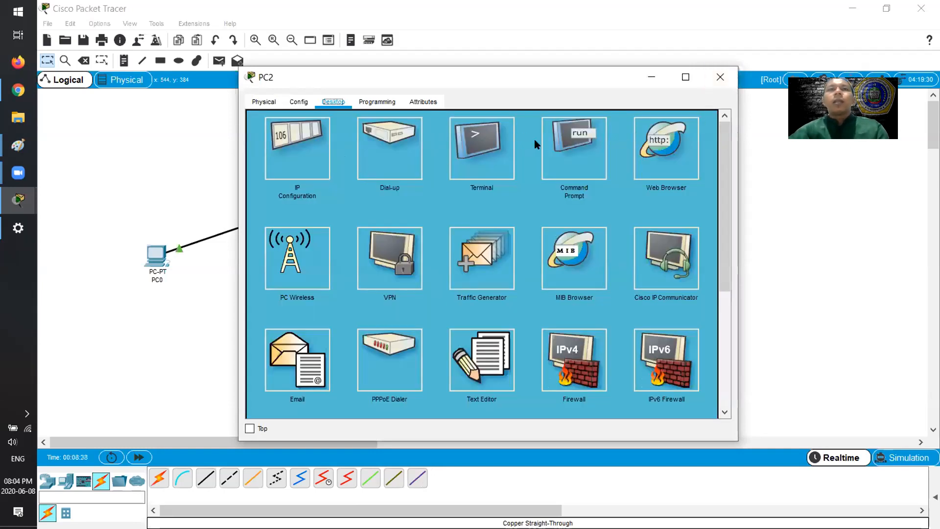
Check PC2's address settings by running ipconfig in its command prompt
left_click(563, 144)
type("ip")
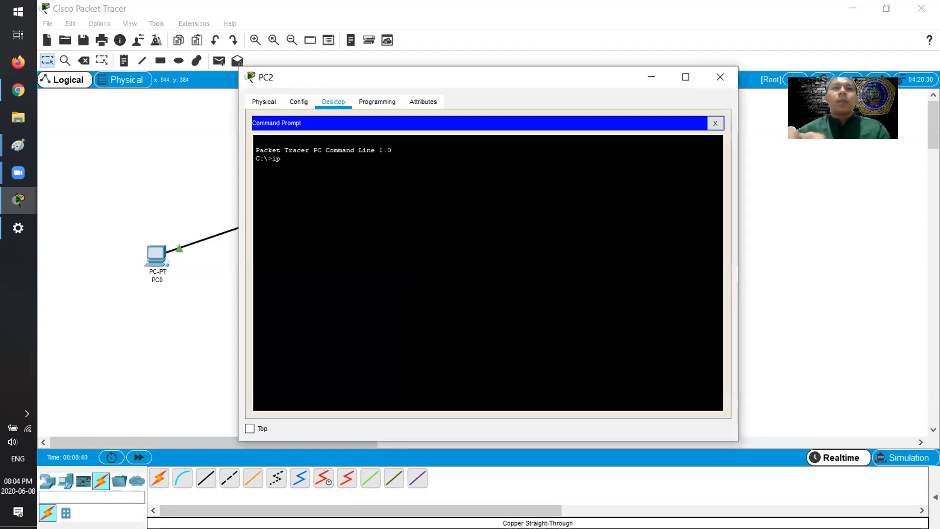
type("conf")
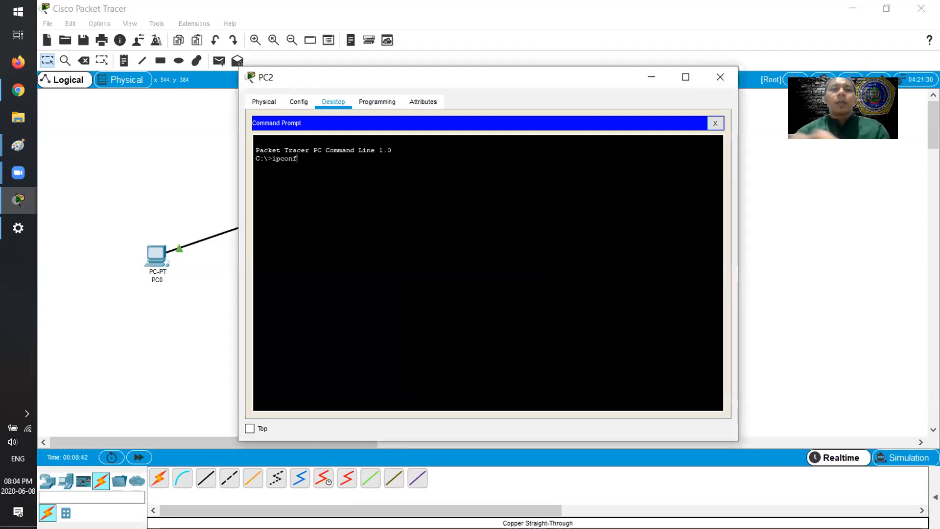
type("ig")
key("Return")
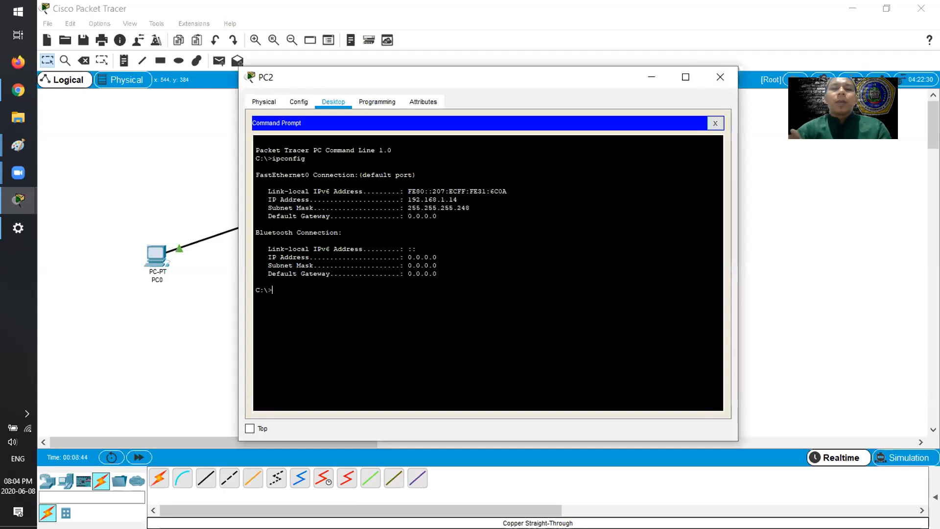
Ping 192.168.1.1 from PC2 and close its command prompt
type("ping 192.168.1.1")
key("Return")
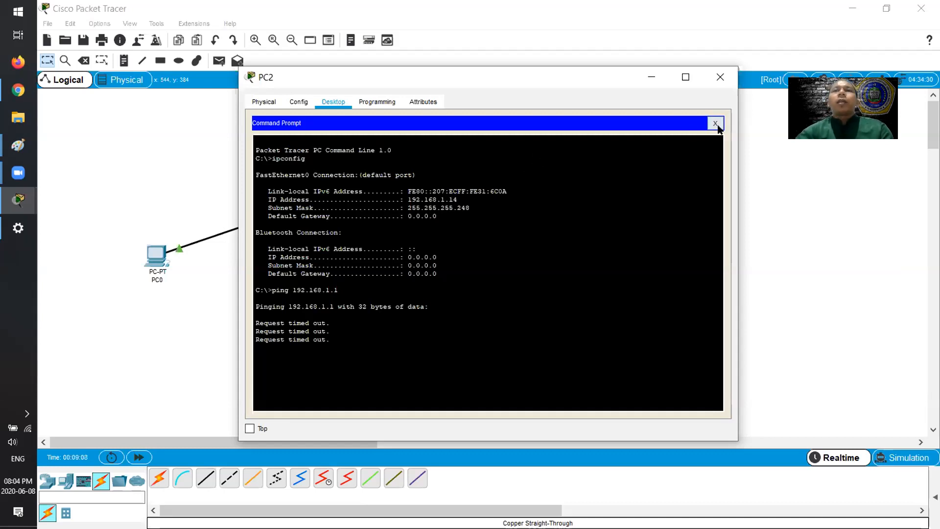
left_click(715, 123)
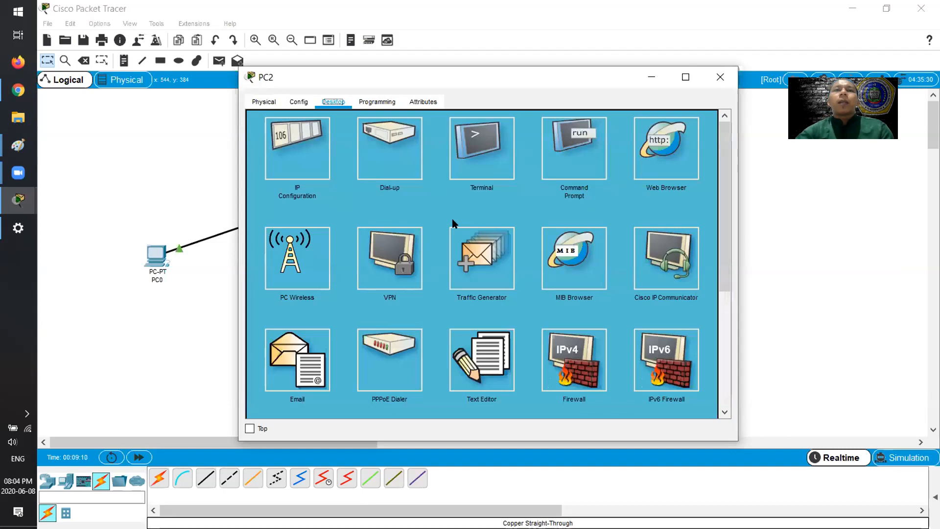
Change PC2's static IP address to 192.168.1.6 and reopen its IP configuration to check the entry
left_click(301, 153)
left_click(475, 186)
key("BackSpace")
key("BackSpace")
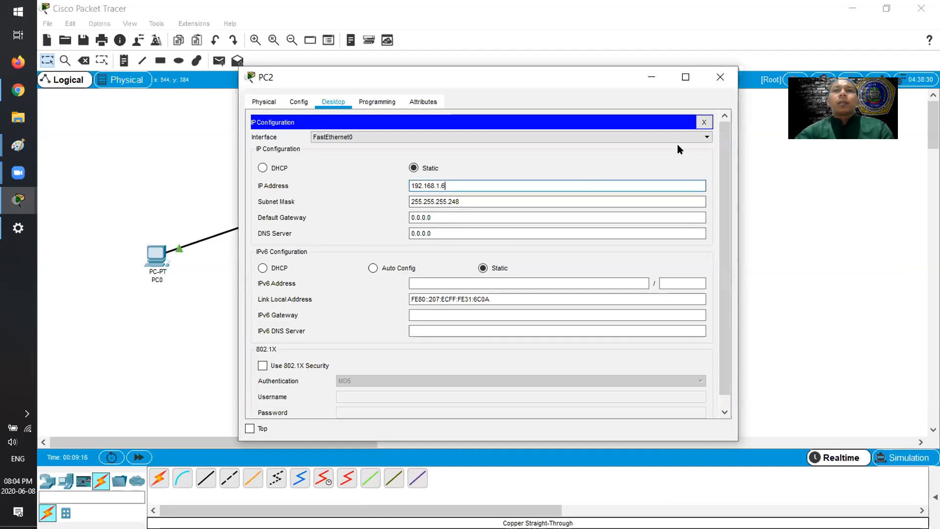
key("Tab")
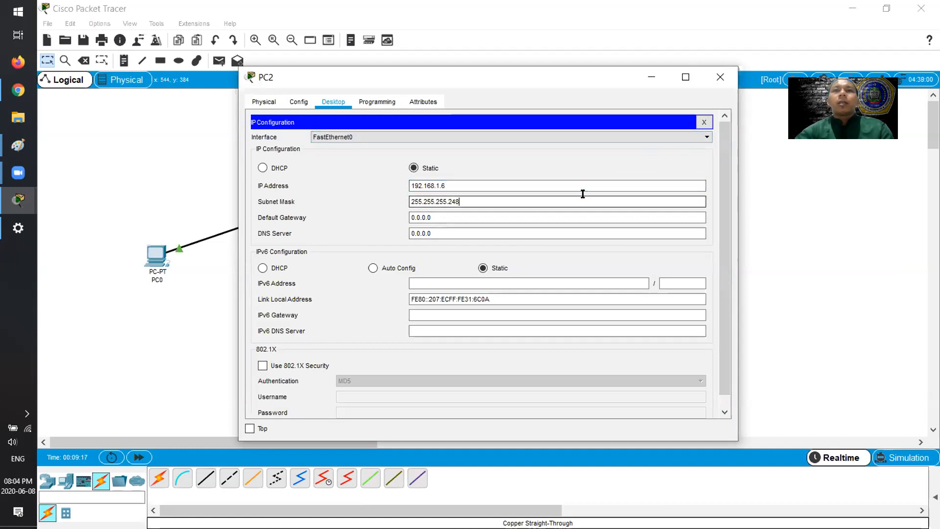
left_click(703, 122)
left_click(296, 150)
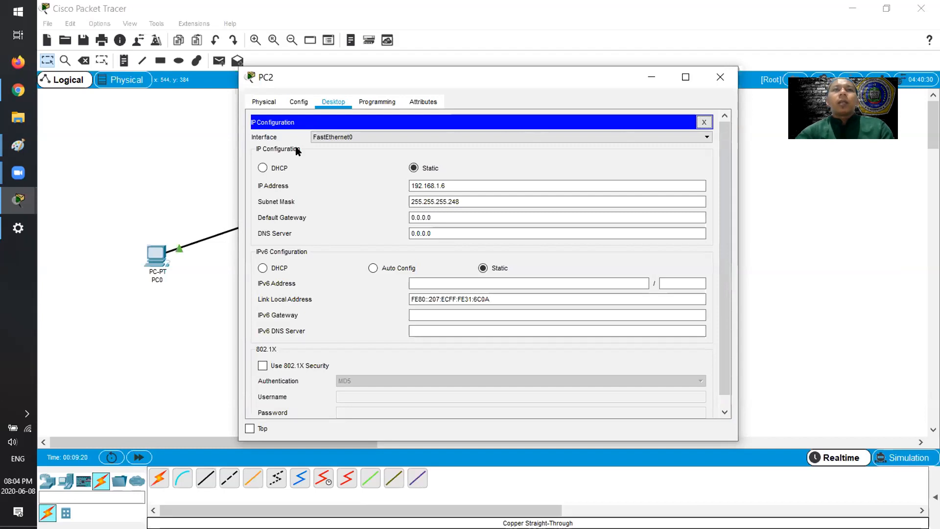
left_click(703, 122)
Retest the connection from PC2 by pinging 192.168.1.1 again, then stop the ping
left_click(569, 145)
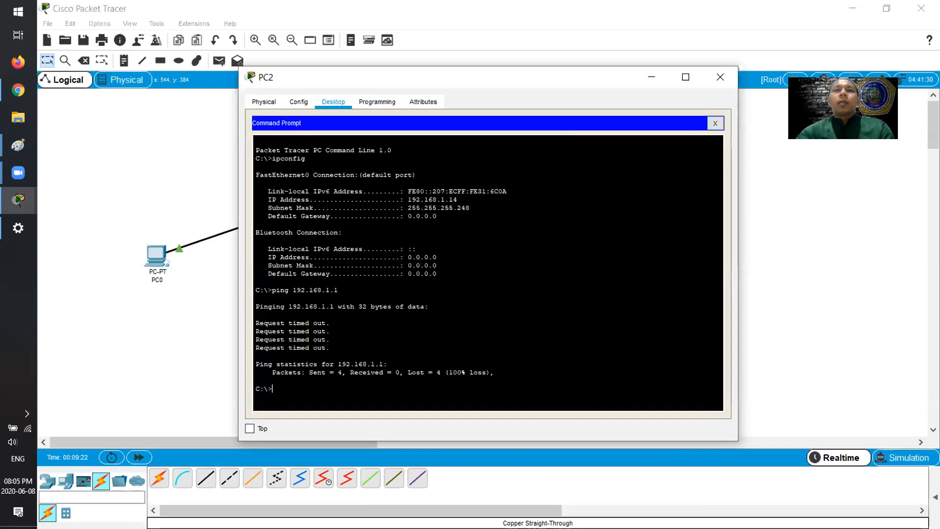
type("ping 1")
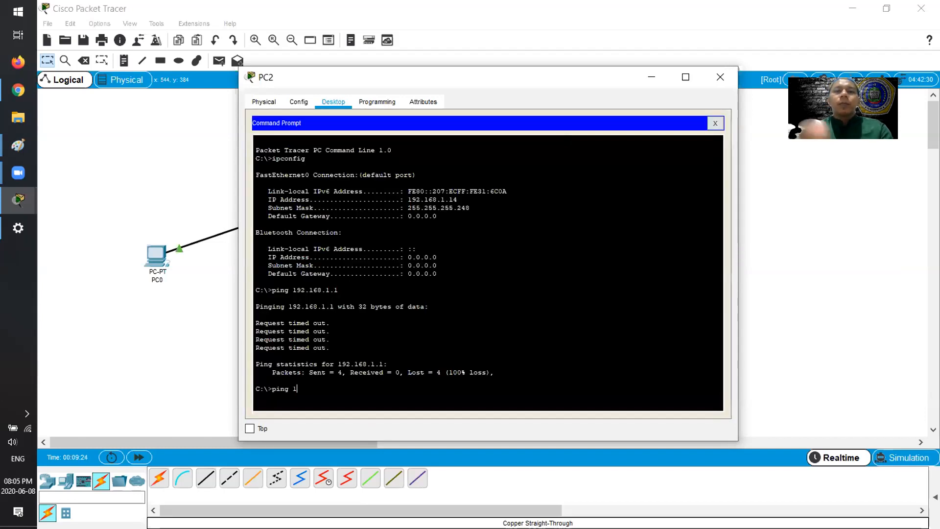
type("92.168.1.")
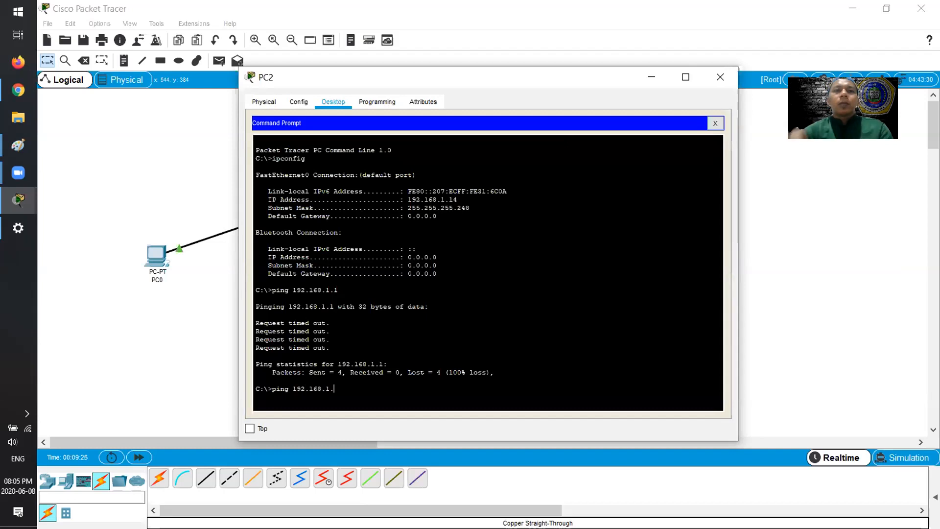
type("1")
key("Return")
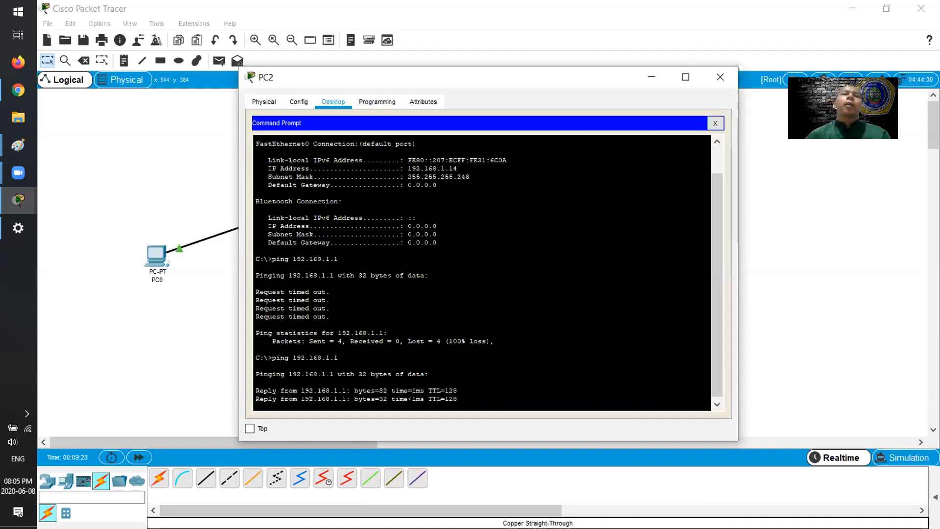
key("ctrl+c")
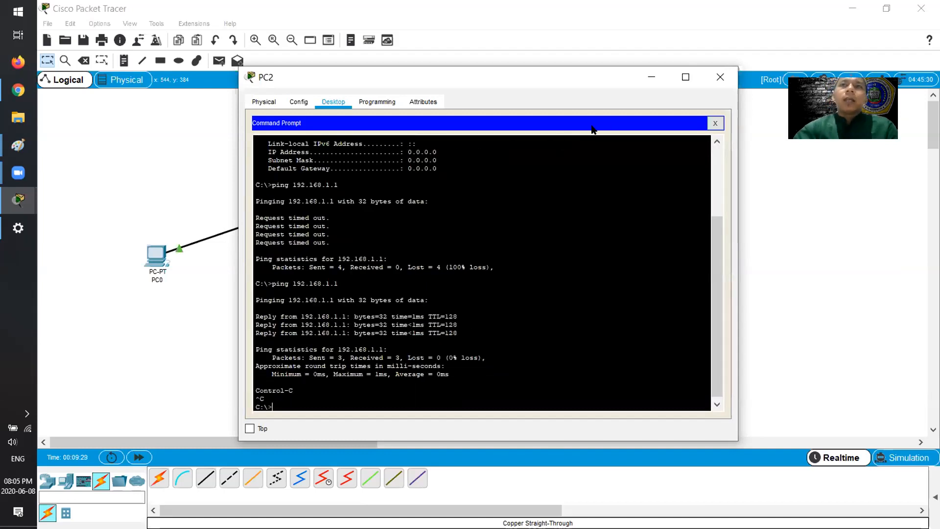
Try to set PC2's static IP address to 192.168.1.7 with the existing subnet mask
left_click(715, 123)
left_click(298, 154)
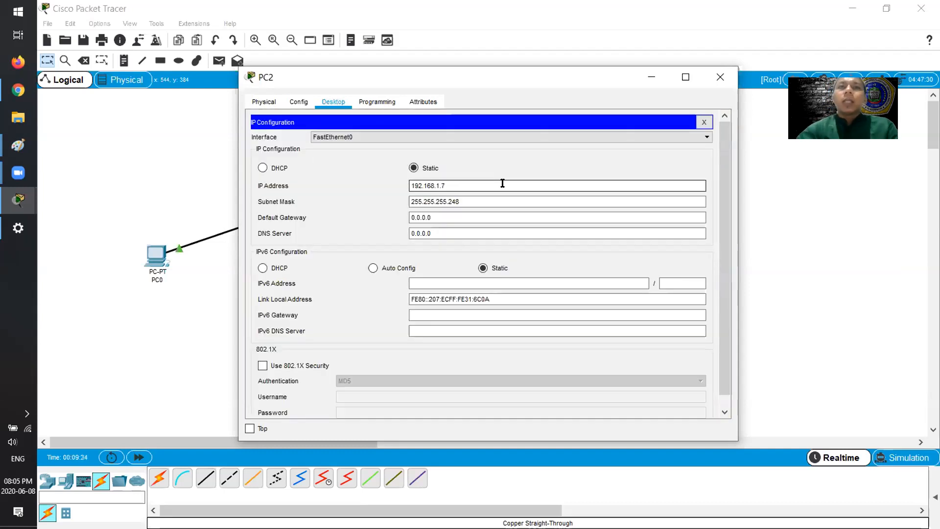
left_click(489, 194)
left_click(537, 285)
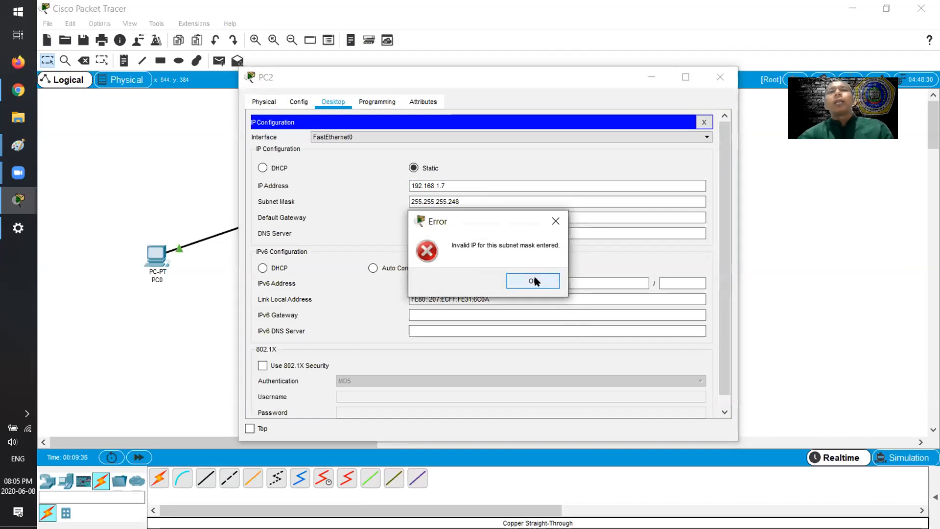
left_click(555, 221)
left_click(704, 122)
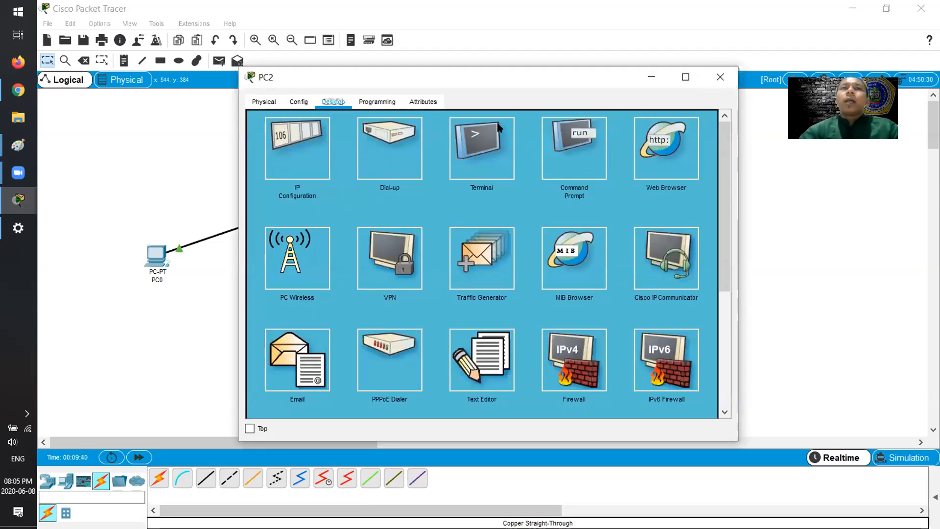
Close PC2's window and move the switch, PC1 and PC2 closer to PC0 in the workspace
left_click(718, 78)
left_click_drag(305, 238, 277, 230)
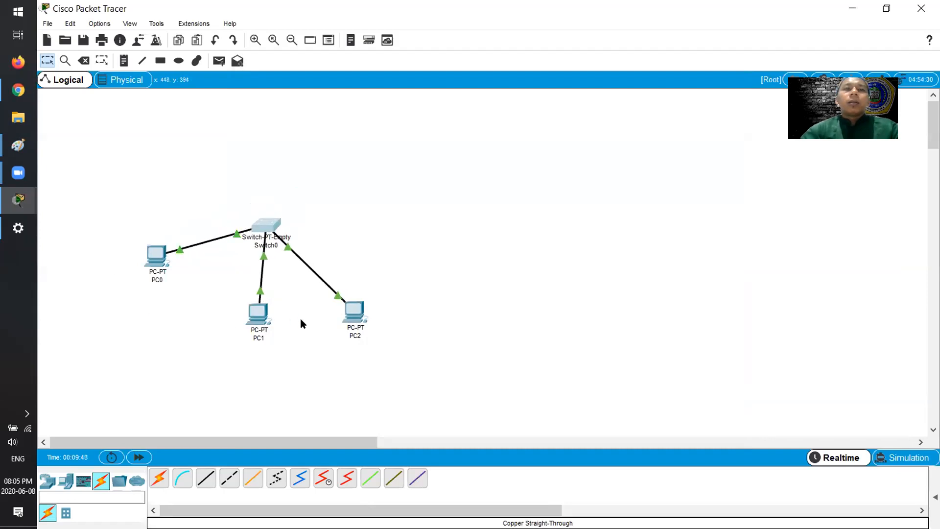
left_click_drag(263, 318, 234, 313)
left_click_drag(351, 310, 283, 300)
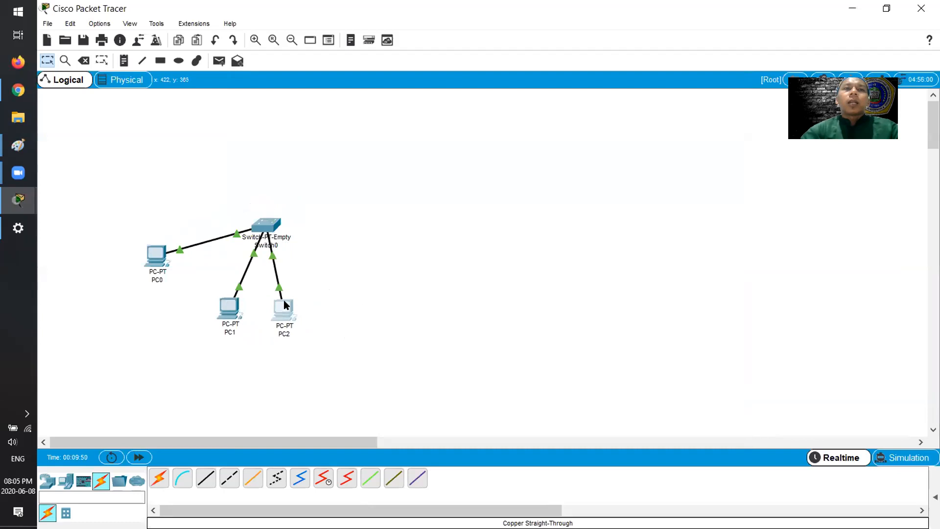
Add two Server-PT devices to the right of the switch and arrange them one above the other
left_click(65, 479)
left_click(205, 479)
left_click(344, 212)
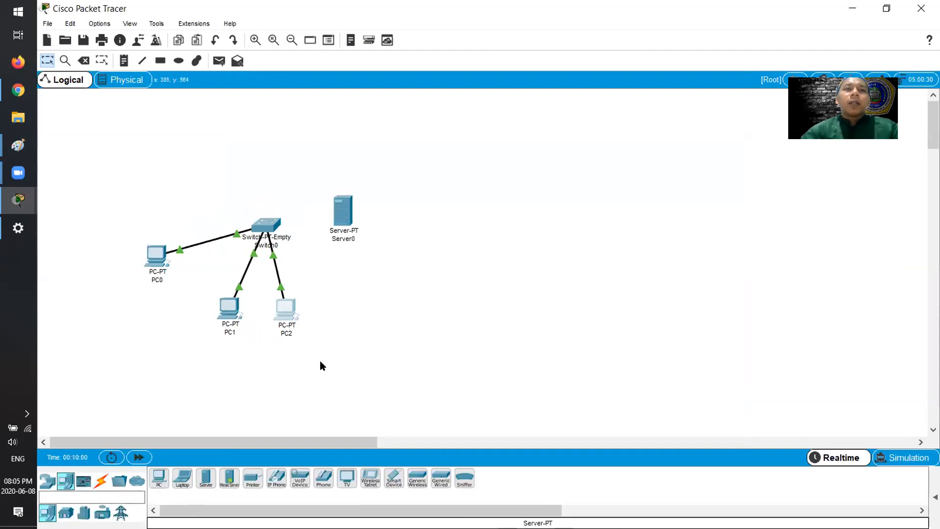
left_click(413, 246)
left_click_drag(343, 211, 377, 169)
left_click_drag(404, 238, 395, 235)
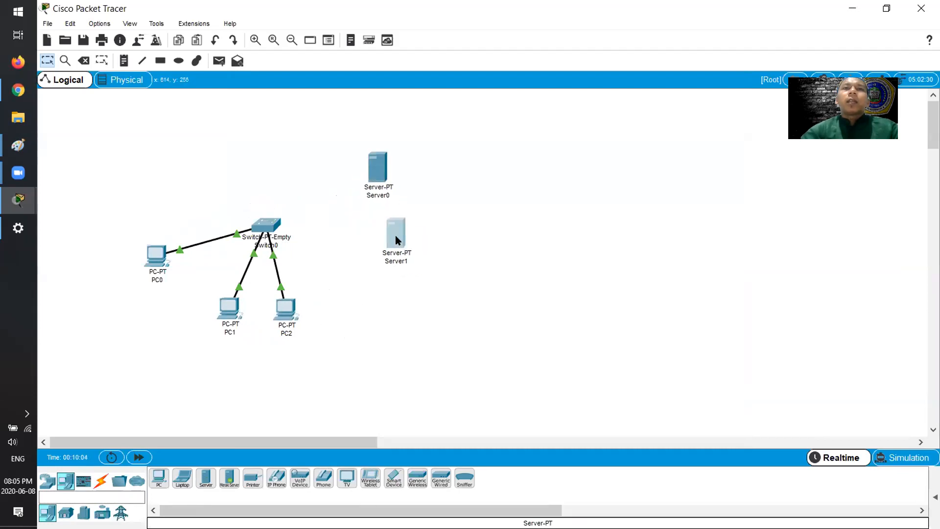
Rename the upper server as DHPC Server
left_click(372, 170)
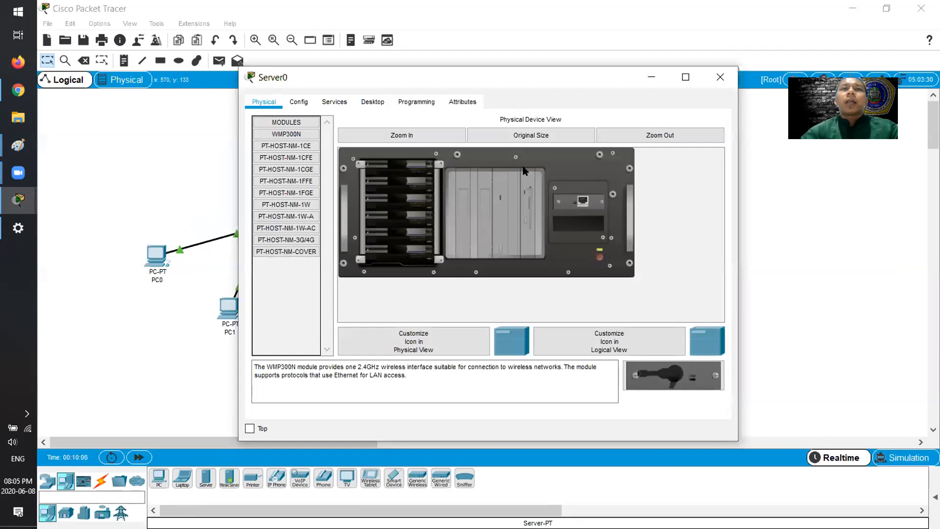
left_click(720, 77)
double_click(383, 194)
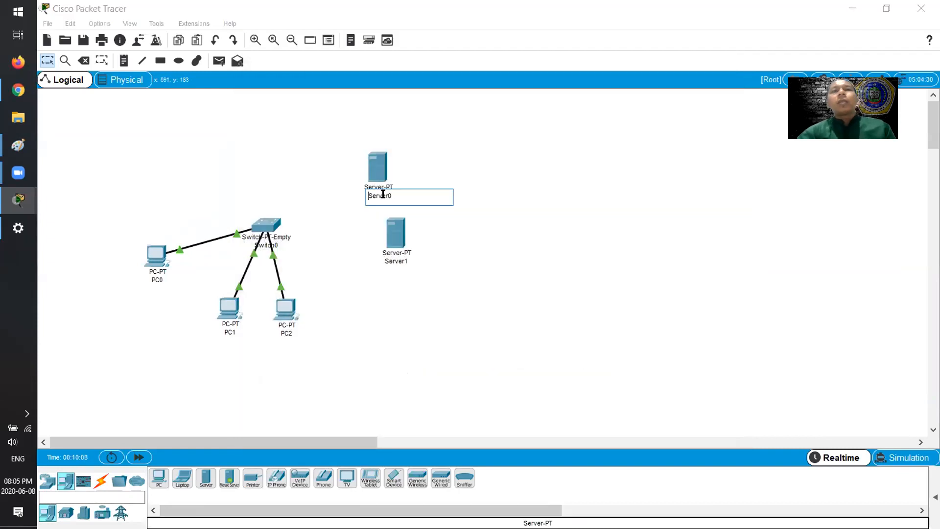
type("DHCP S")
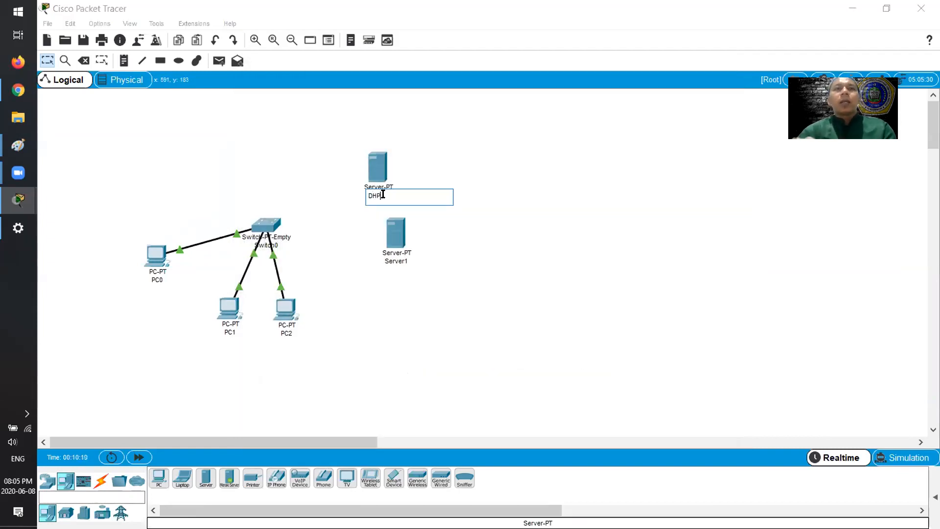
type("erver")
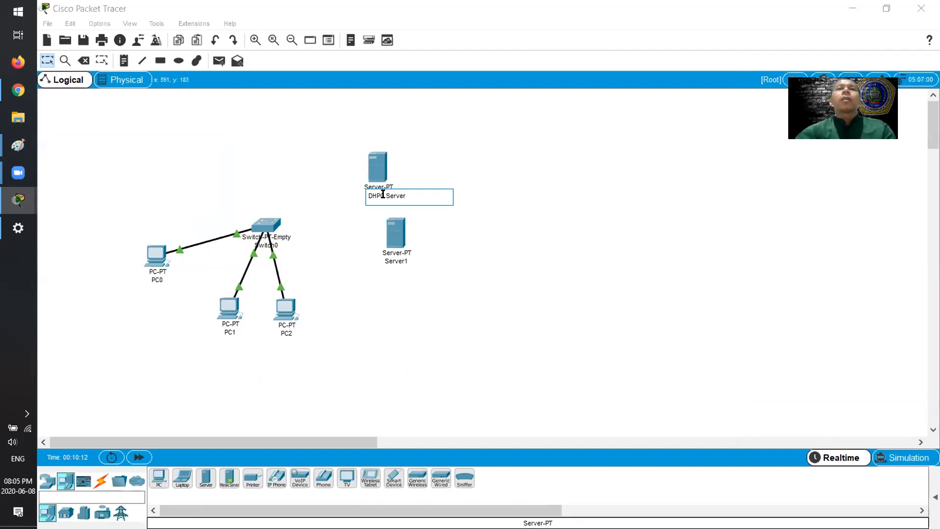
left_click(473, 319)
Rename the lower server as DNS Server
left_click(390, 245)
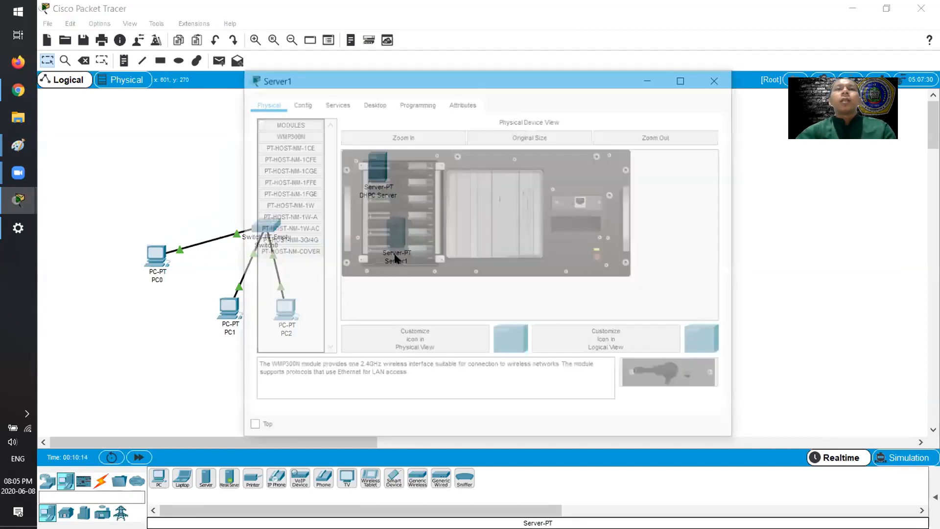
left_click(719, 77)
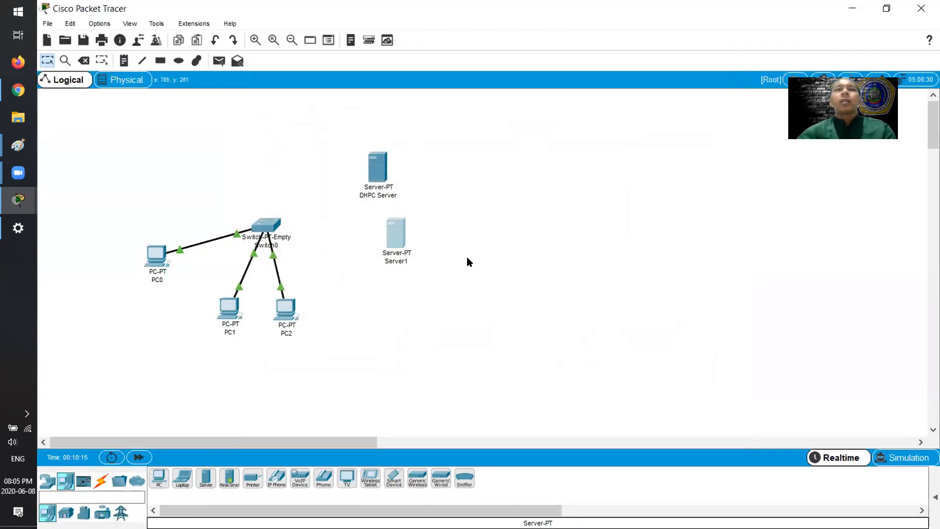
left_click(400, 263)
type("DNS Server")
key("Return")
Connect DHPC Server to the switch's FastEthernet3/1 port with a copper straight-through cable
left_click(100, 481)
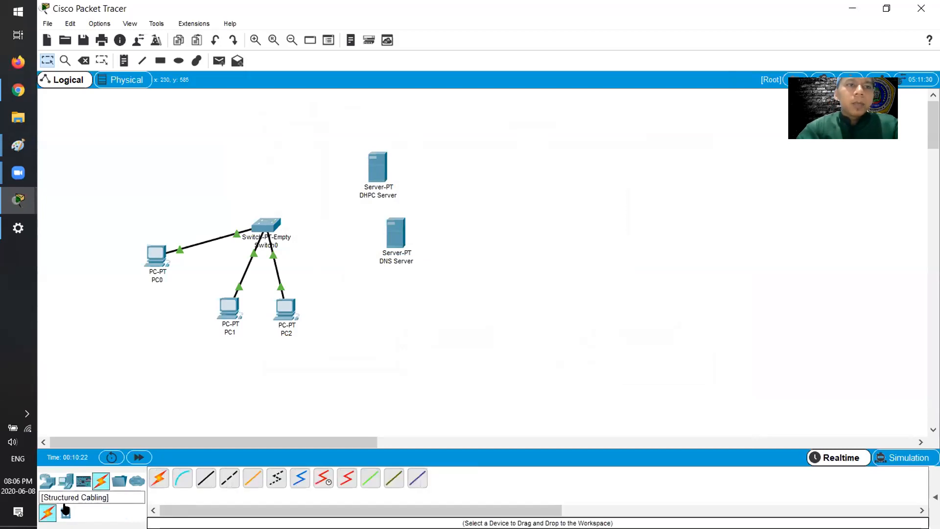
left_click(205, 477)
left_click(378, 175)
left_click(408, 189)
left_click(265, 223)
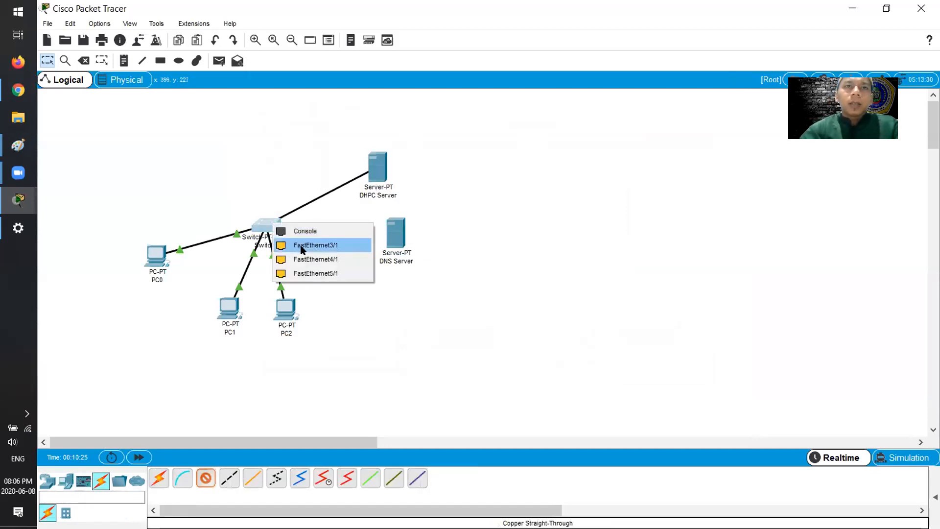
left_click(301, 245)
Connect DNS Server's FastEthernet0 to the switch's FastEthernet4/1 port with a copper straight-through cable
left_click(206, 478)
left_click(408, 248)
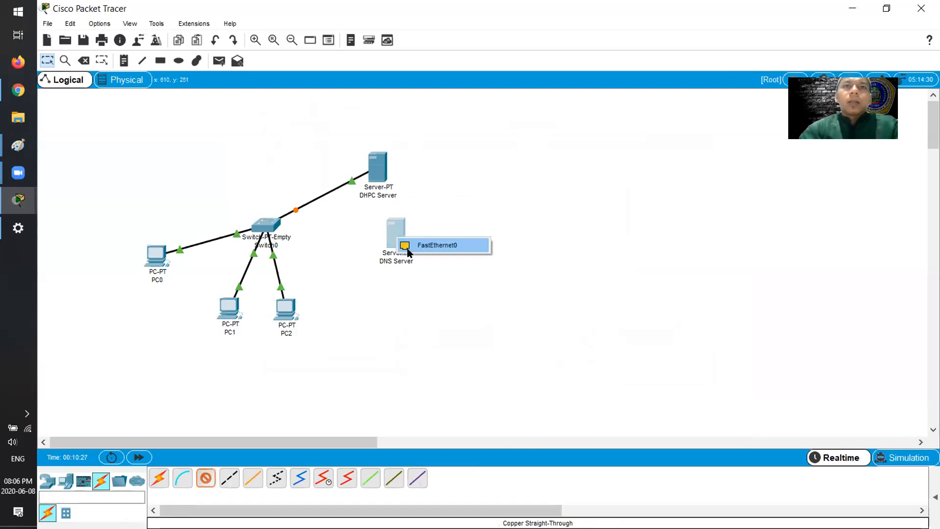
left_click(409, 249)
left_click(266, 226)
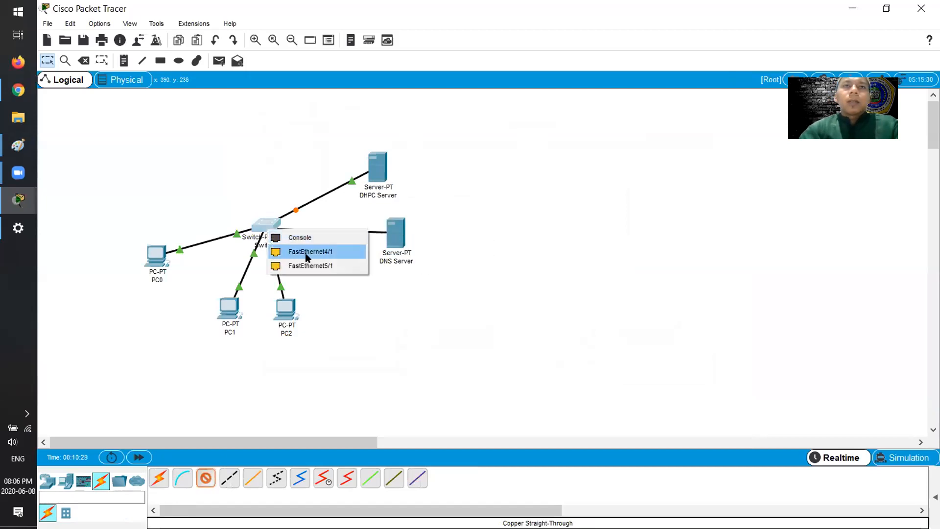
left_click(306, 252)
Move both servers slightly up and farther away from the switch in the workspace
left_click_drag(365, 172, 403, 166)
left_click(397, 228)
left_click_drag(396, 228, 418, 213)
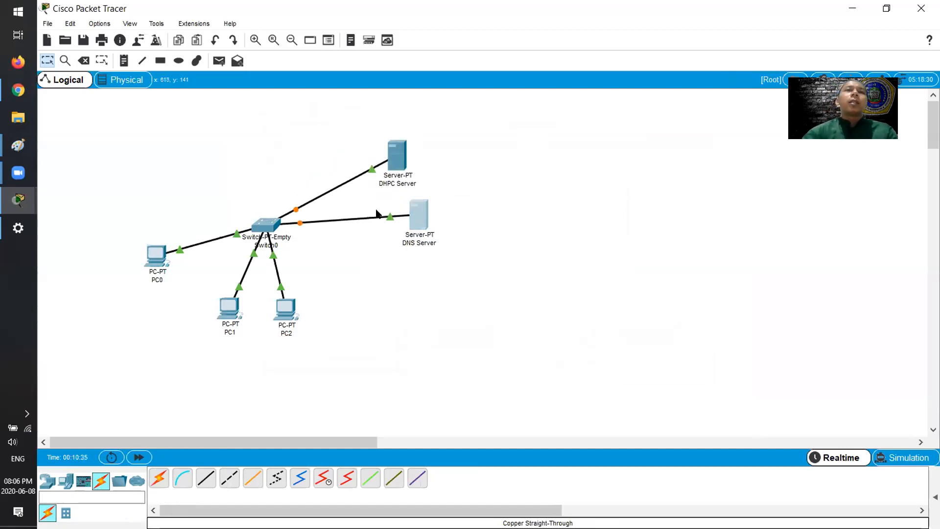
left_click(357, 238)
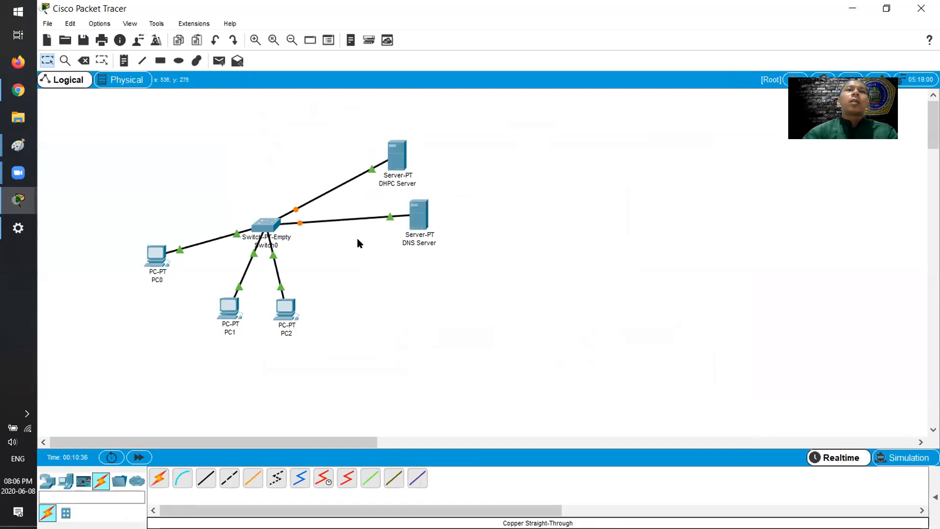
Give DHPC Server the static IP address 192.168.1.33 with subnet mask 255.255.255.248
left_click(399, 164)
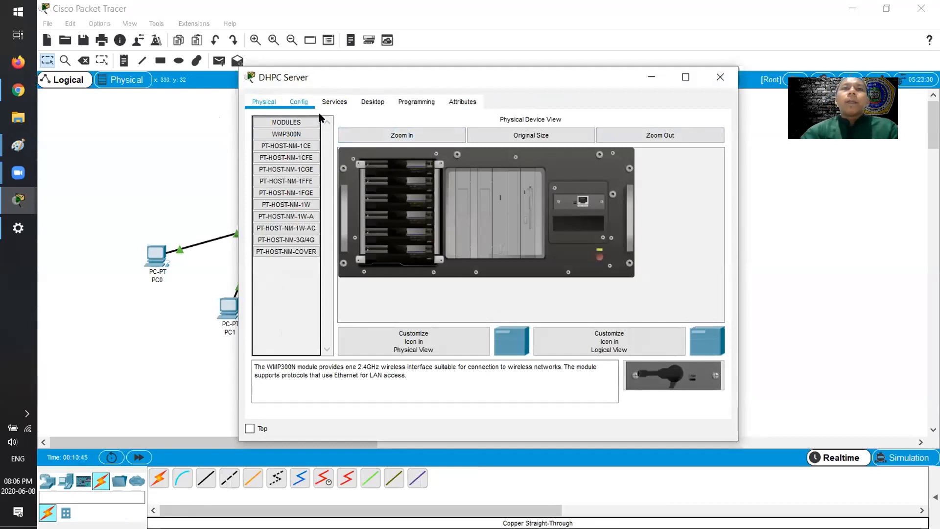
left_click(302, 102)
left_click(332, 105)
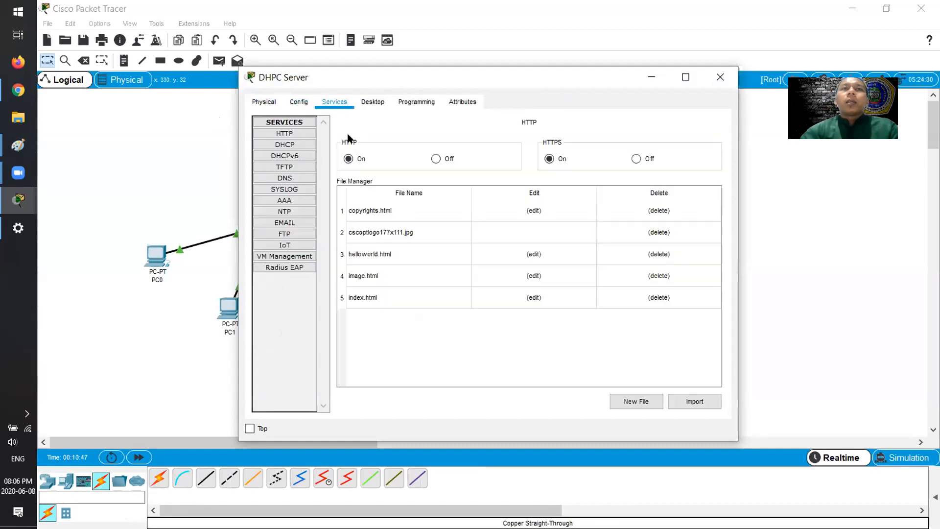
left_click(375, 103)
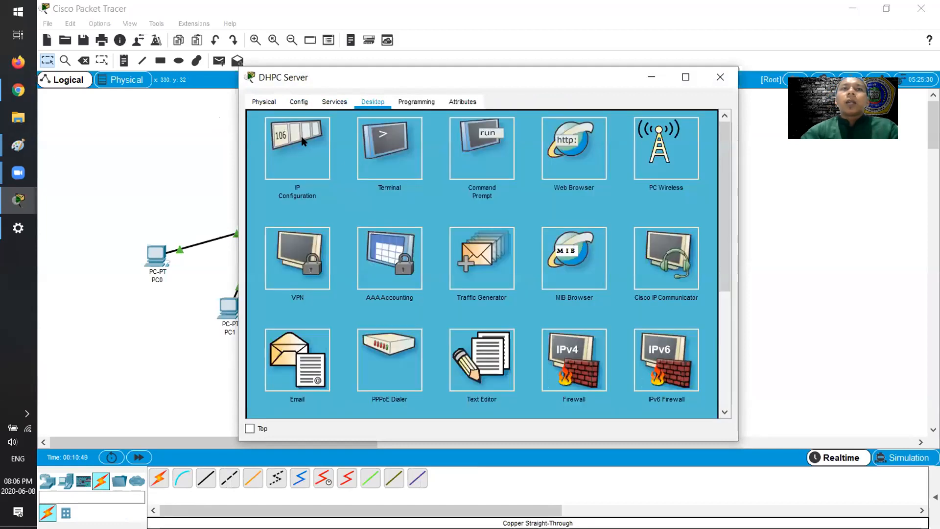
left_click(295, 147)
left_click(420, 171)
type("192.168.1.33")
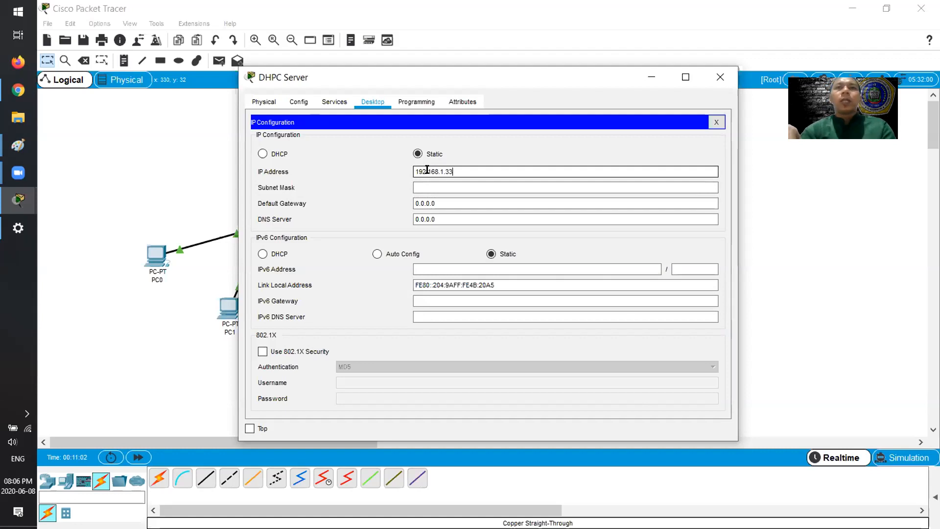
key("Tab")
key("End")
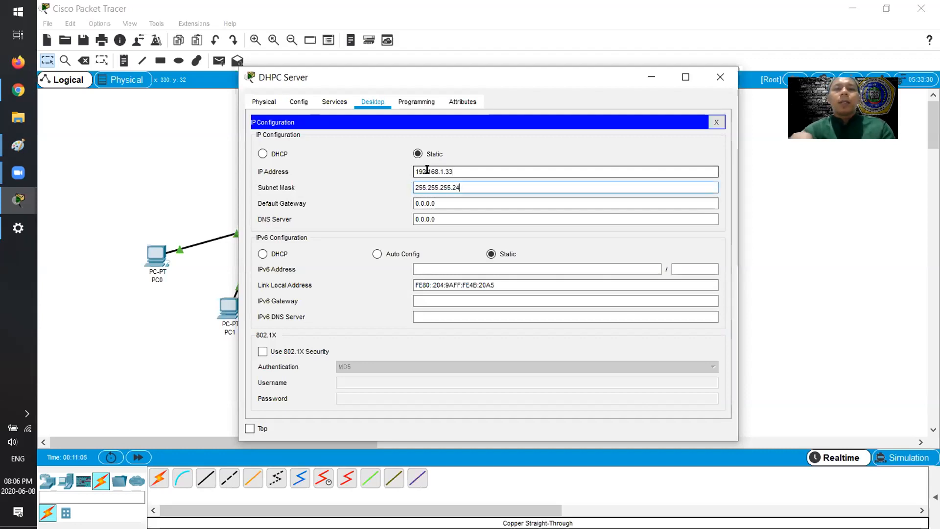
key("Tab")
Set DHPC Server's default gateway to 192.168.1.33 and its DNS server to 192.168.1.38, and close the IP configuration
left_click_drag(470, 172, 410, 174)
key("ctrl+c")
left_click_drag(438, 204, 400, 199)
key("ctrl+v")
left_click_drag(468, 218, 376, 218)
key("ctrl+v")
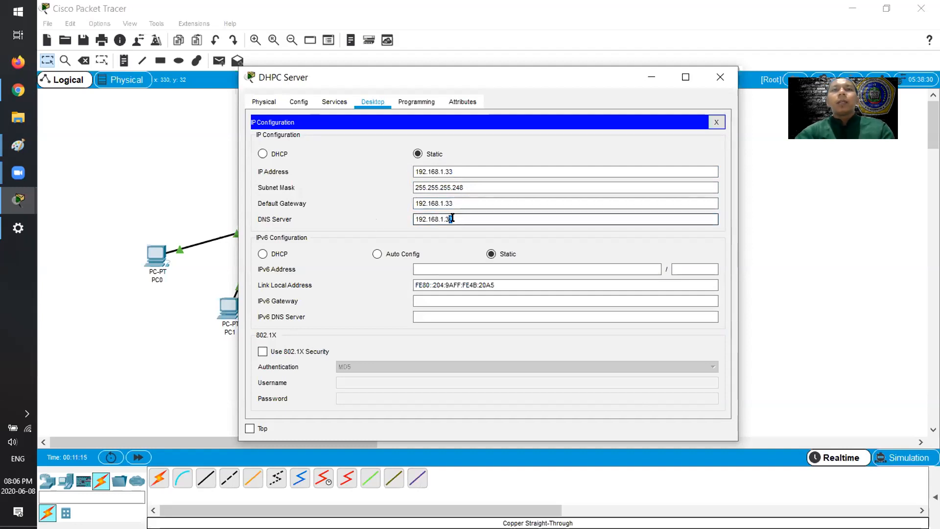
left_click_drag(449, 220, 466, 220)
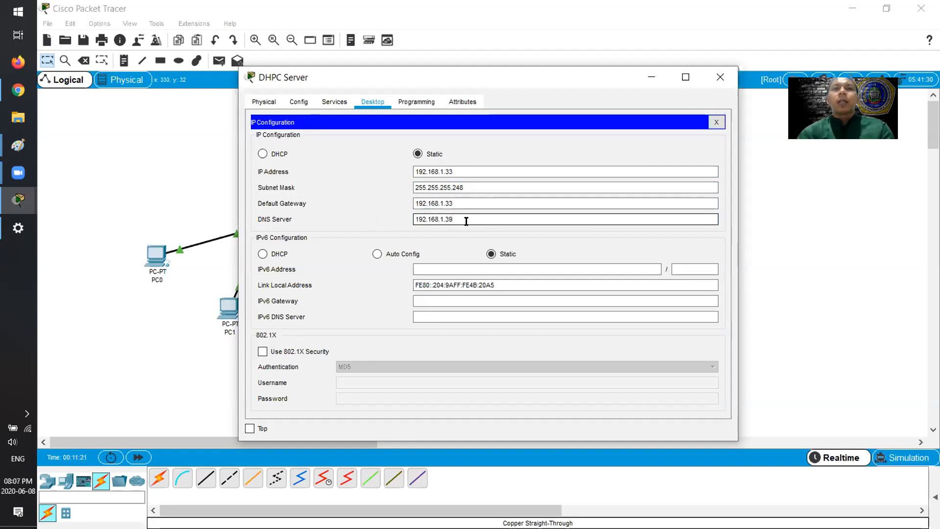
key("BackSpace")
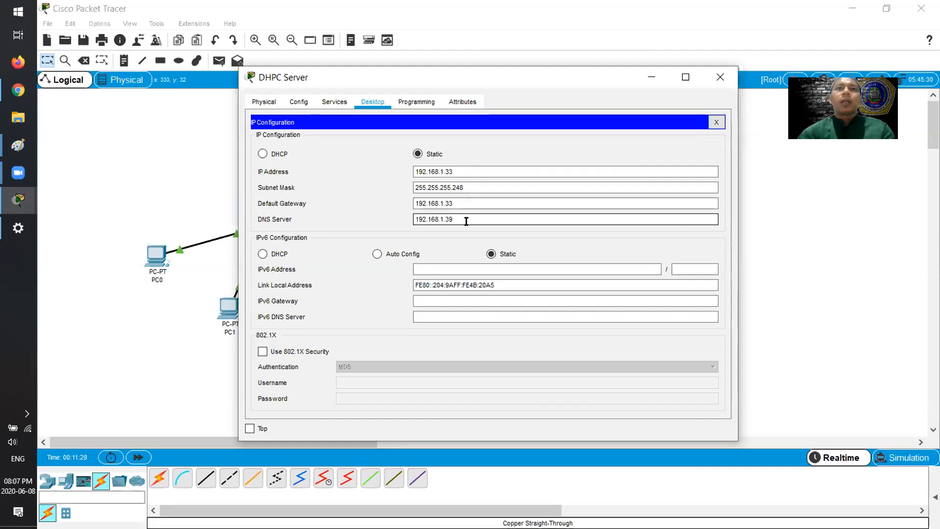
key("BackSpace")
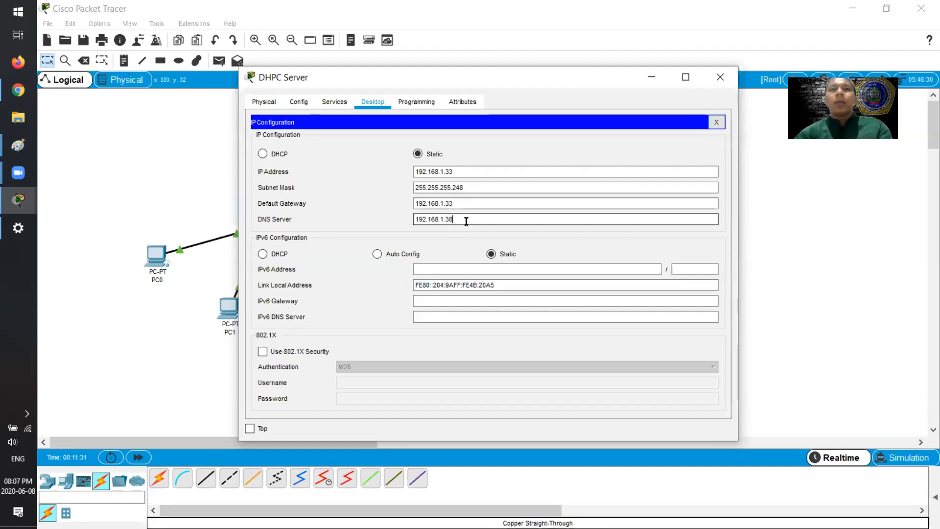
left_click(478, 203)
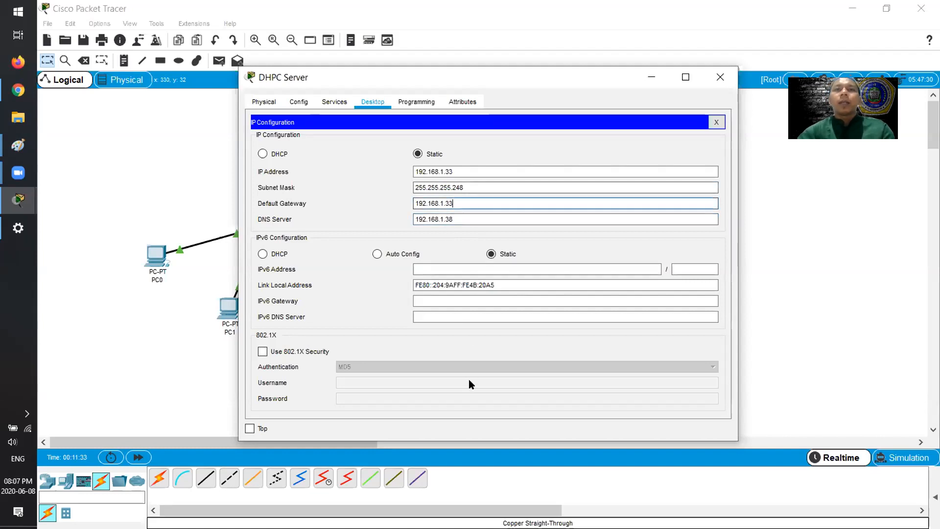
left_click_drag(460, 219, 382, 219)
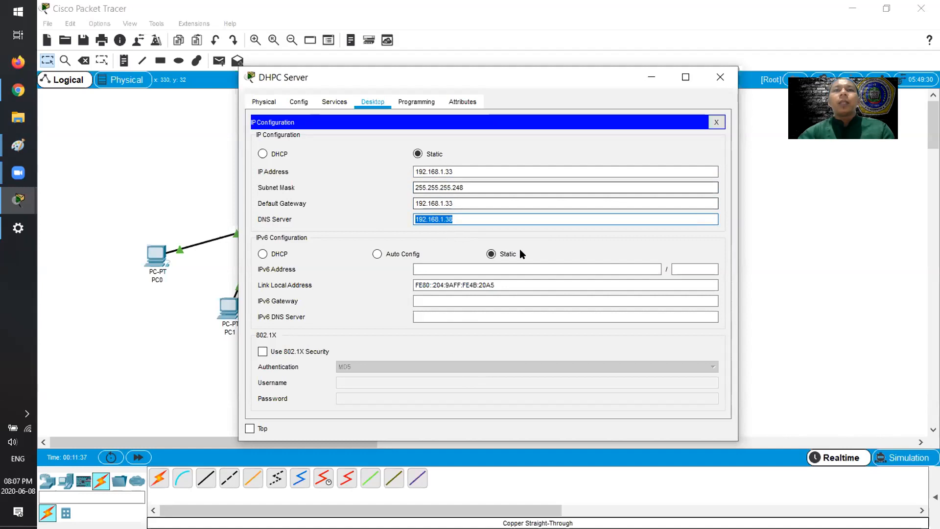
left_click(716, 122)
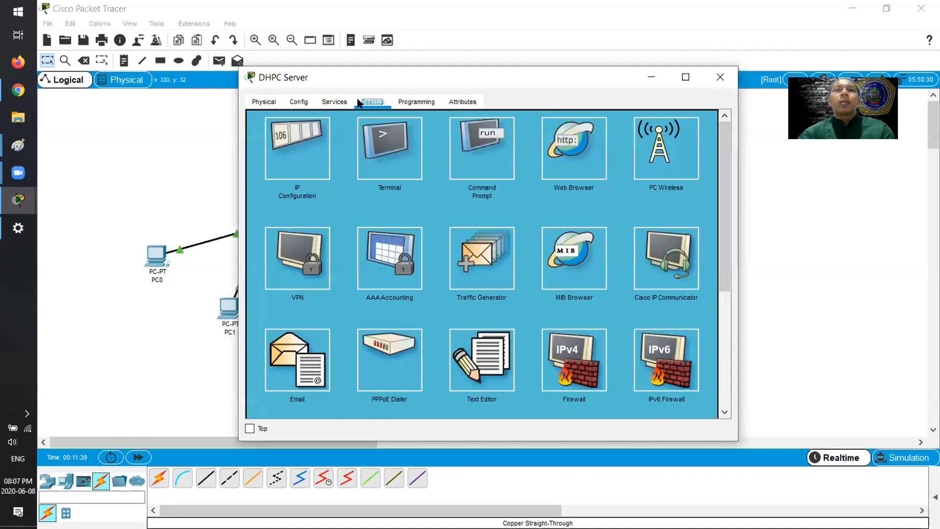
In DHPC Server's DHCP service, set serverPool's default gateway to 192.168.1.33 and DNS server to 192.168.1.38
left_click(340, 101)
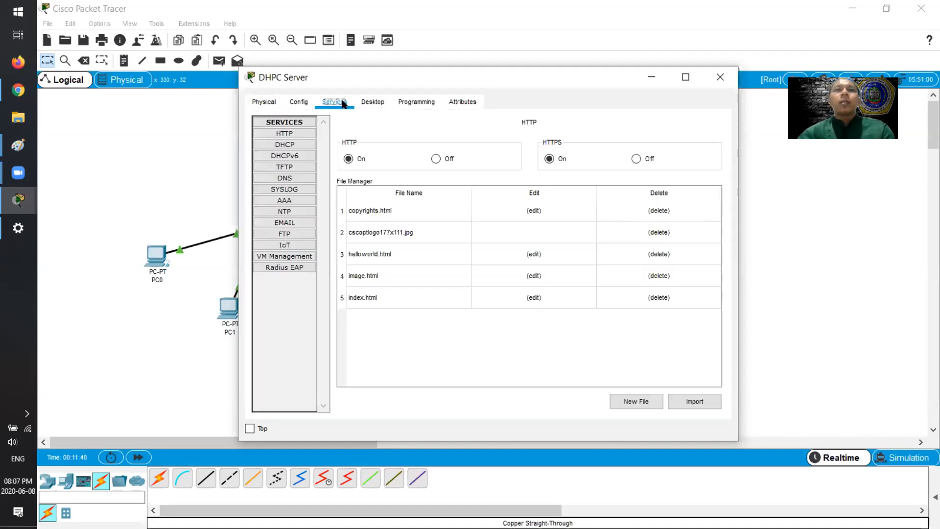
left_click(292, 143)
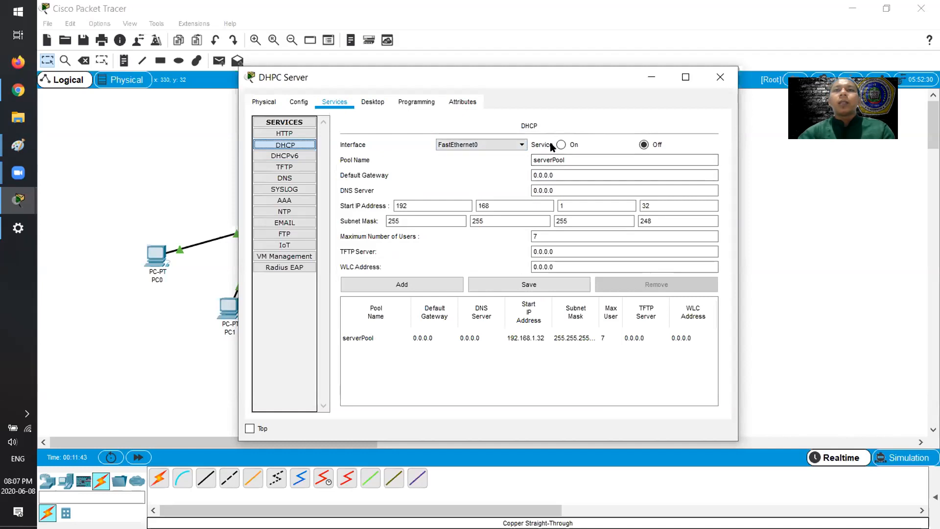
left_click(573, 171)
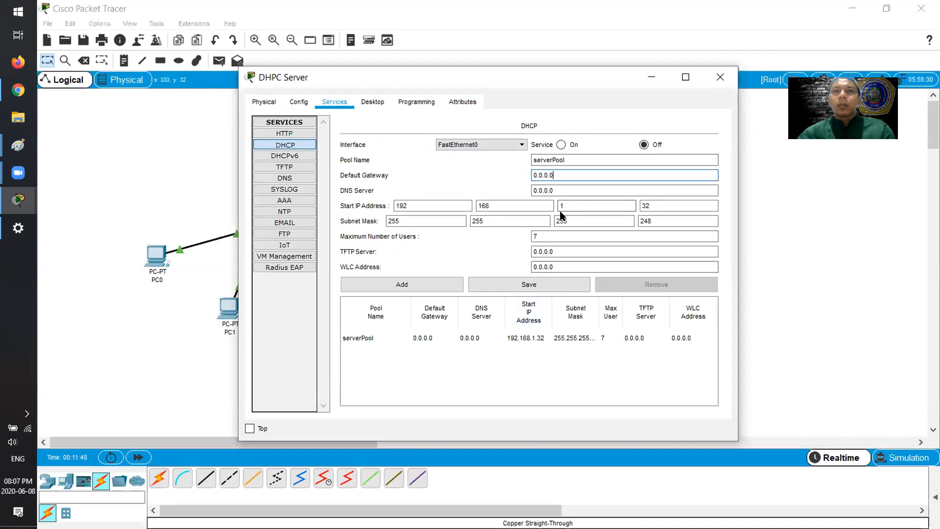
left_click_drag(563, 174, 521, 169)
left_click(565, 161)
double_click(572, 174)
left_click(568, 175)
left_click_drag(577, 175, 519, 175)
key("ctrl+v")
key("Tab")
key("ctrl+v")
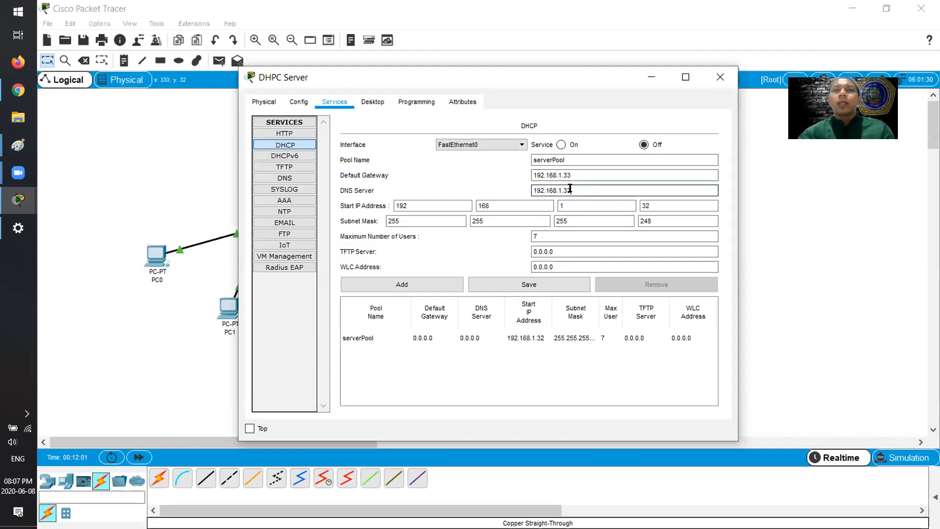
key("BackSpace")
type("8")
Set the pool's start IP address to 192.168.1.34 and save serverPool
left_click(650, 205)
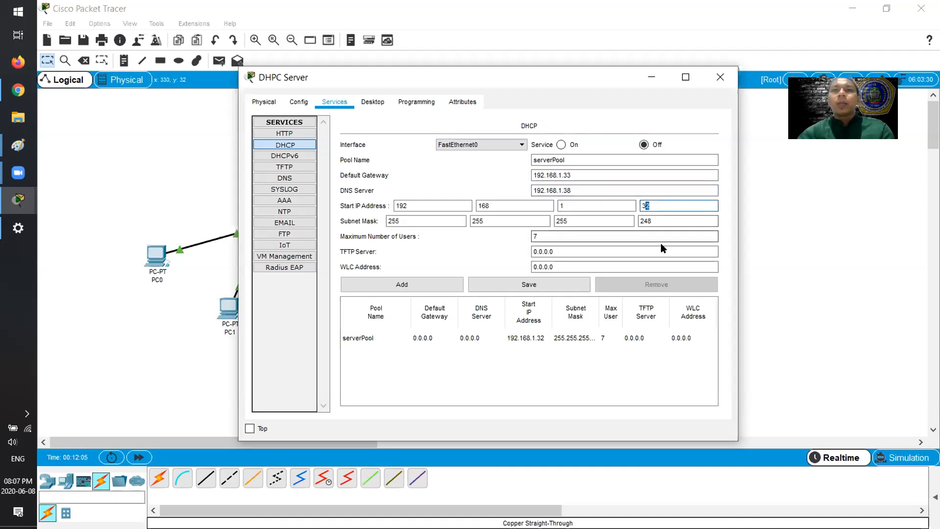
type("4")
left_click(653, 221)
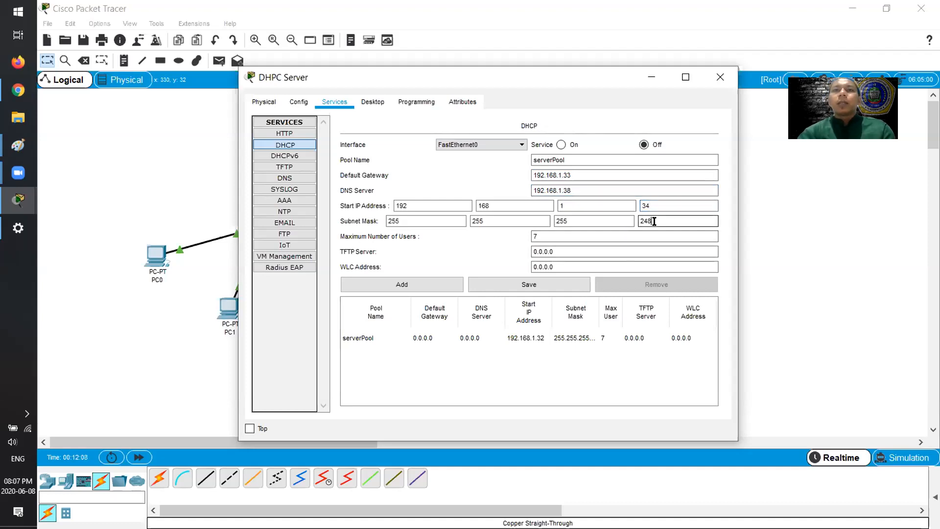
left_click(562, 287)
left_click(529, 338)
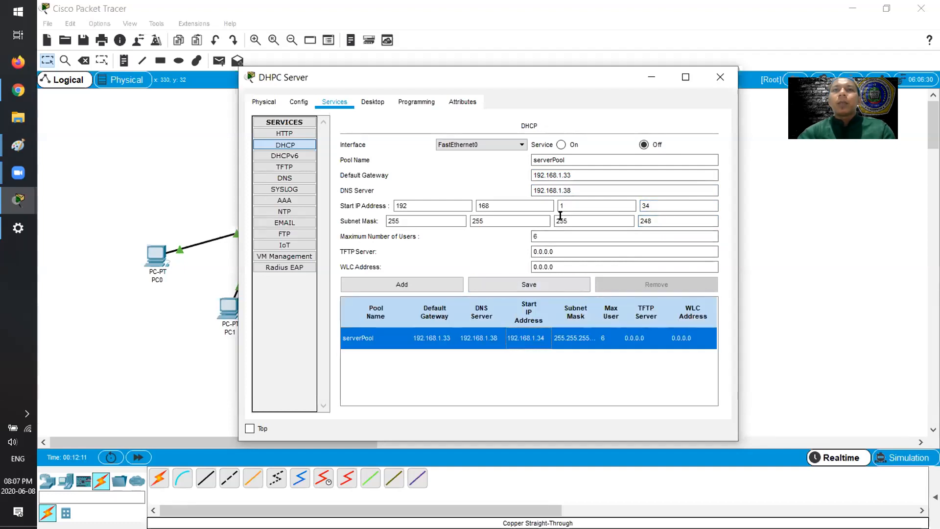
Turn on the DHCP service on DHPC Server and close the server's window
left_click(561, 144)
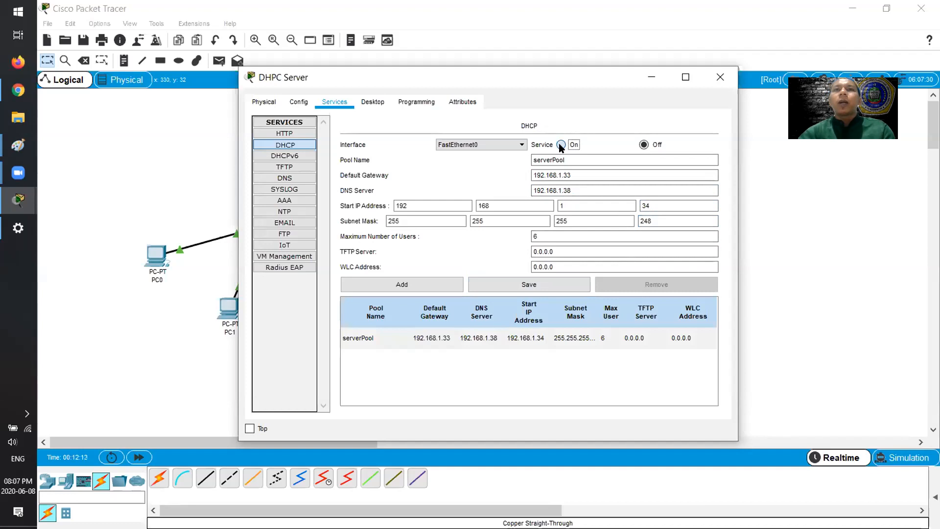
left_click(530, 343)
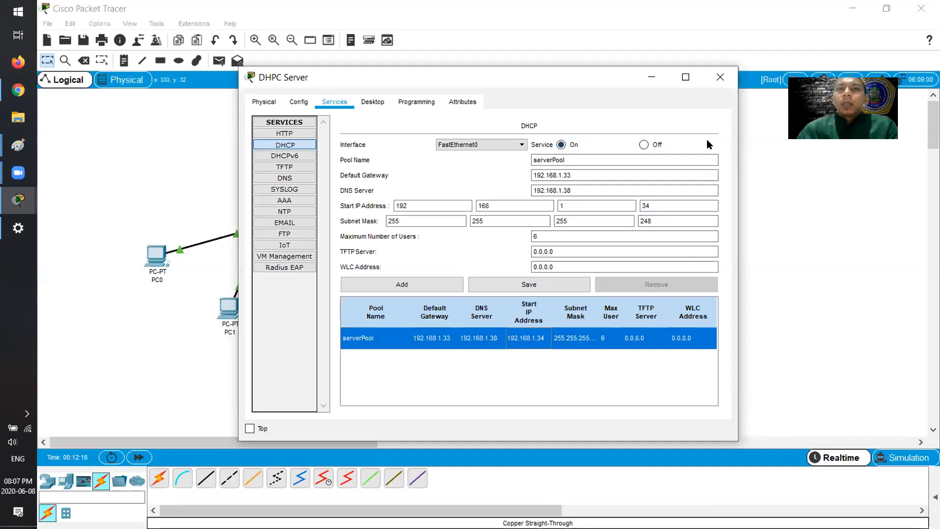
left_click(719, 78)
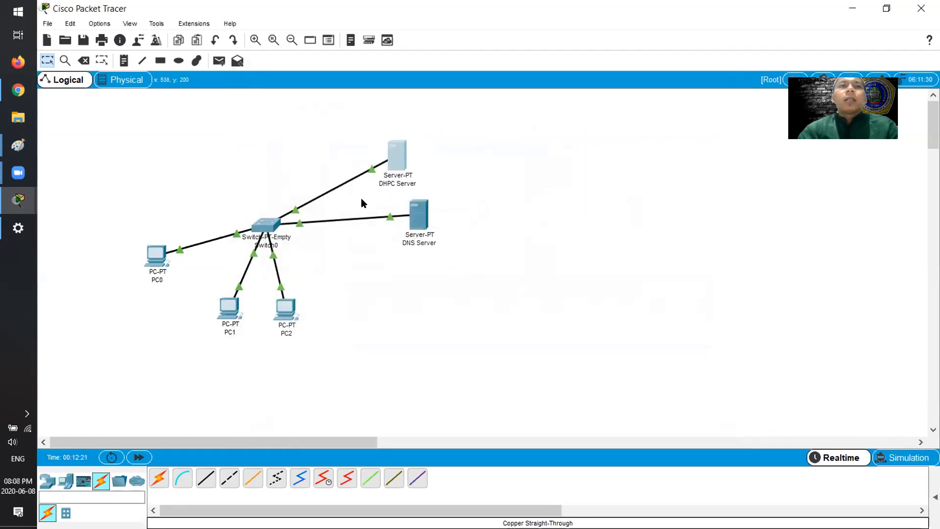
Switch PC0's IP configuration to DHCP and close its window
left_click(160, 248)
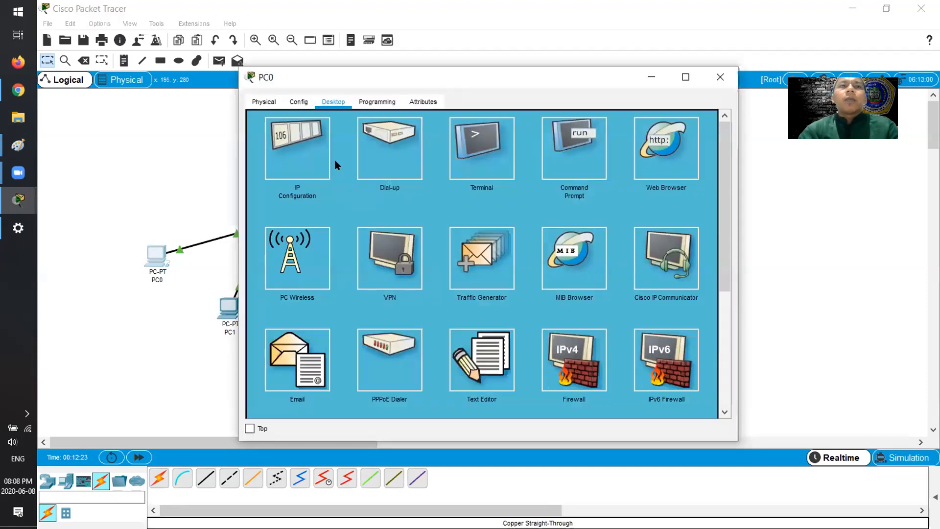
left_click(303, 160)
left_click(279, 169)
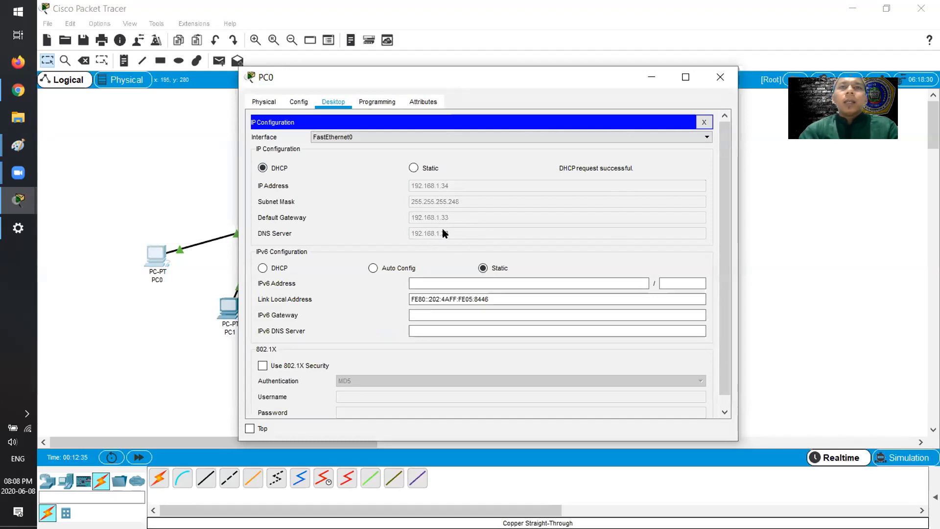
left_click(720, 77)
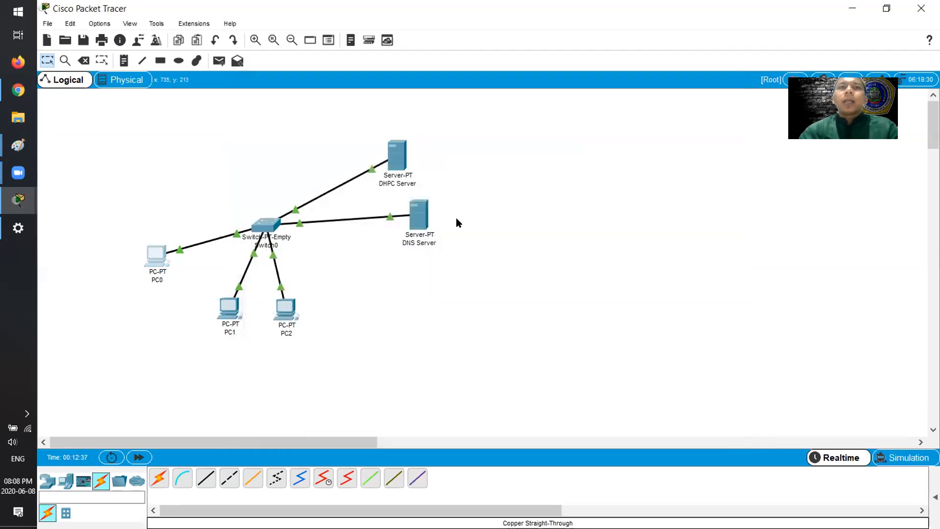
In DNS Server's DHCP service, enter 192.168.1.33 as the default gateway and 192.168.1.38 as the DNS server
left_click(418, 214)
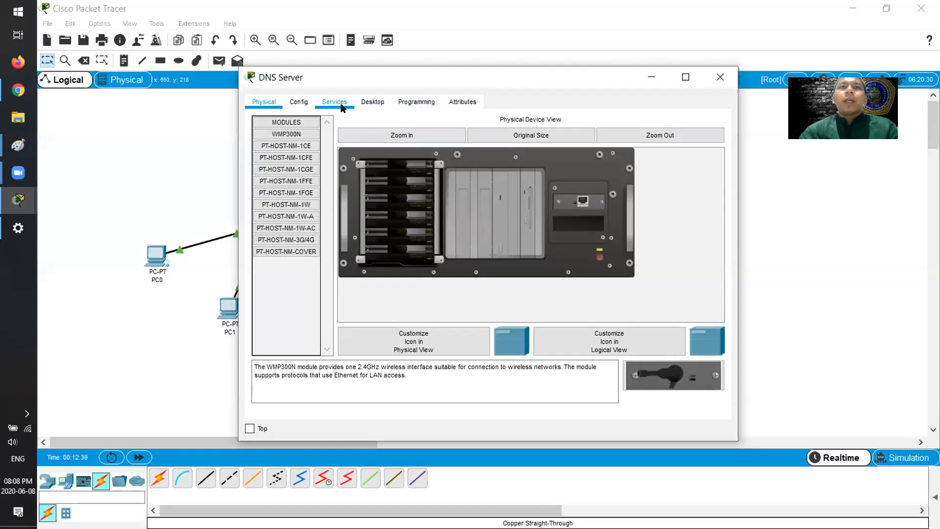
left_click(336, 102)
left_click(292, 144)
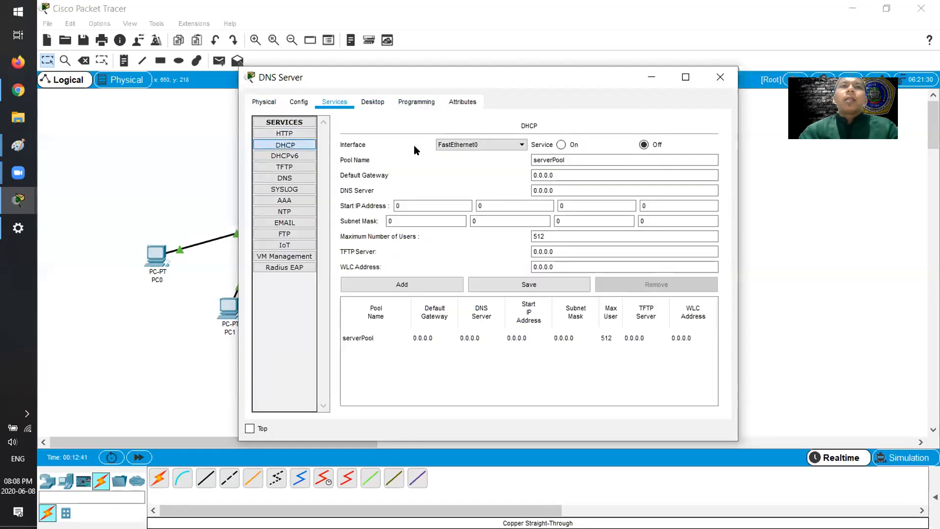
key("Tab")
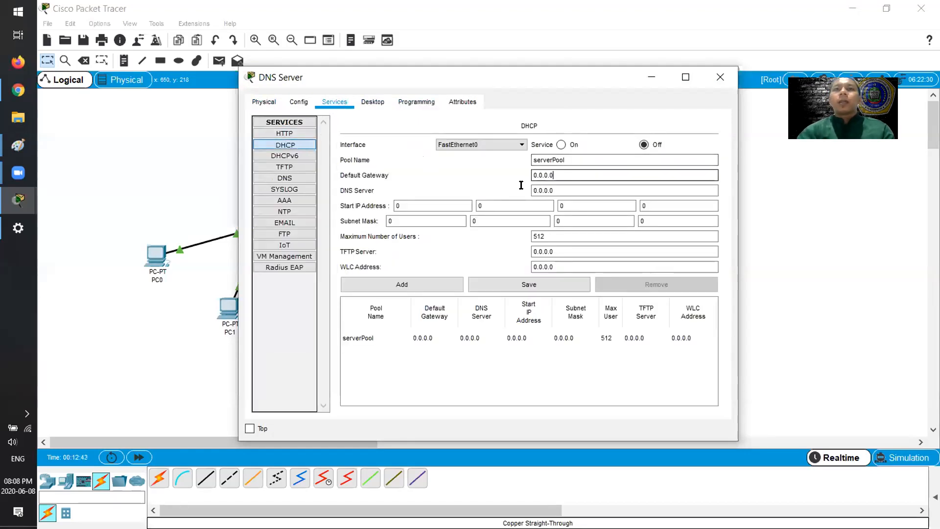
type("192.168.1.33")
key("Tab")
type("192.168.1.33")
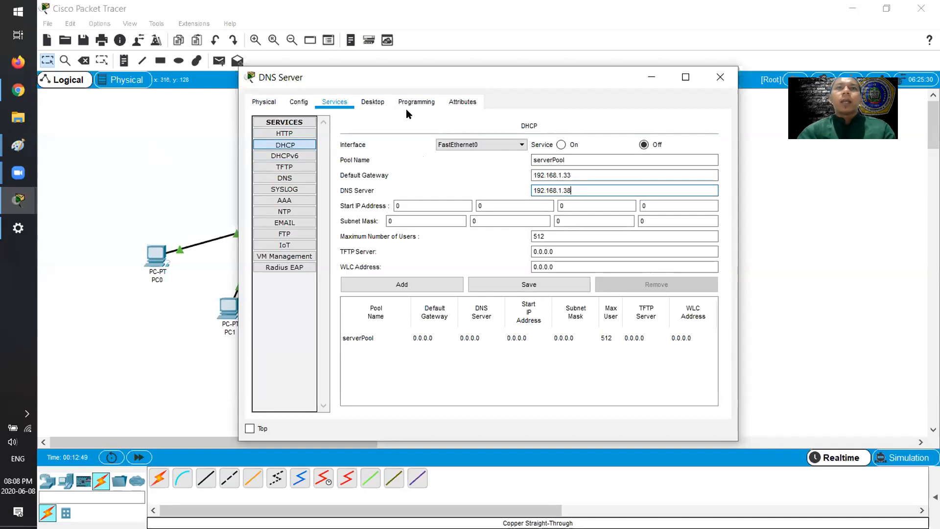
In DNS Server's static IP configuration, set the default gateway to 192.168.1.33 and the IP address to 192.168.1.38
left_click(379, 105)
left_click(293, 153)
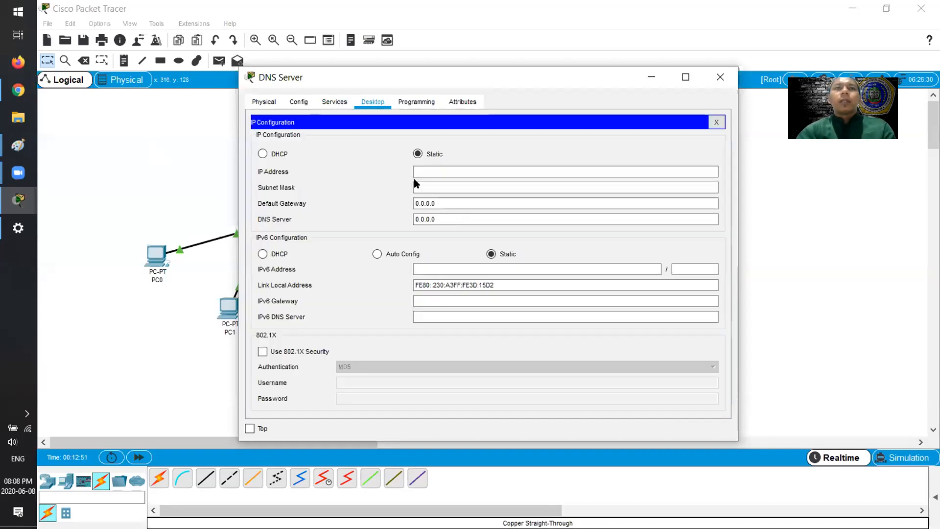
left_click_drag(444, 203, 386, 195)
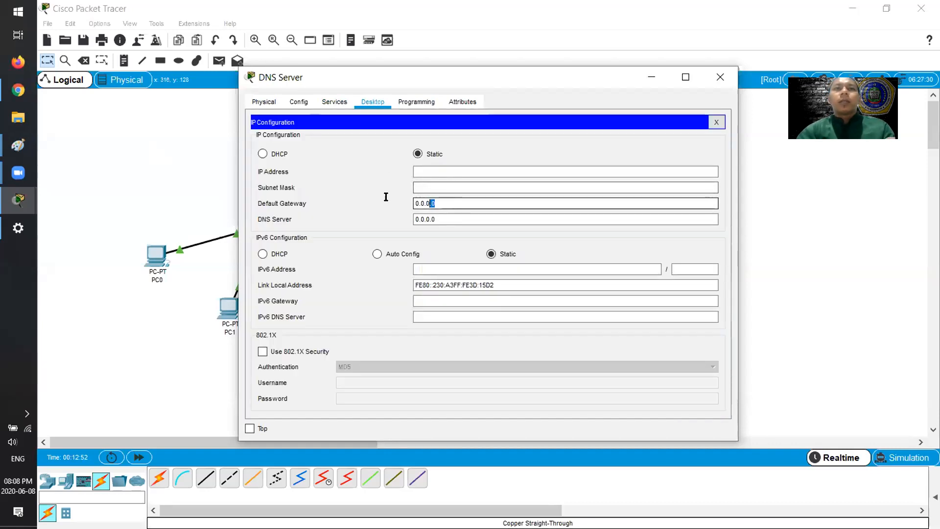
type("192.168.1.33")
left_click(431, 168)
key("ctrl+v")
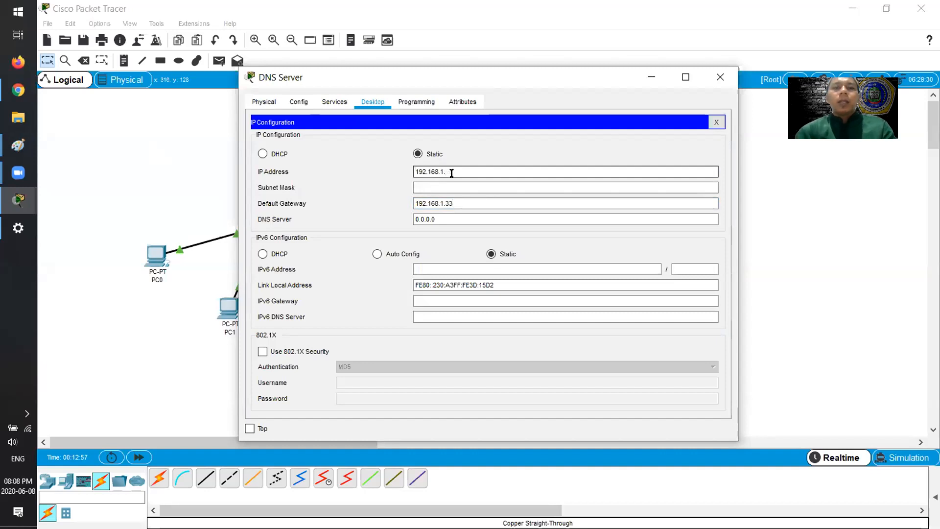
type("3")
Set DNS Server's subnet mask to 255.255.255.248 and its DNS server to 192.168.1.38, and close the IP configuration
key("Tab")
left_click(471, 185)
key("BackSpace")
type("24")
left_click_drag(457, 218, 371, 220)
type("192.168.1.33")
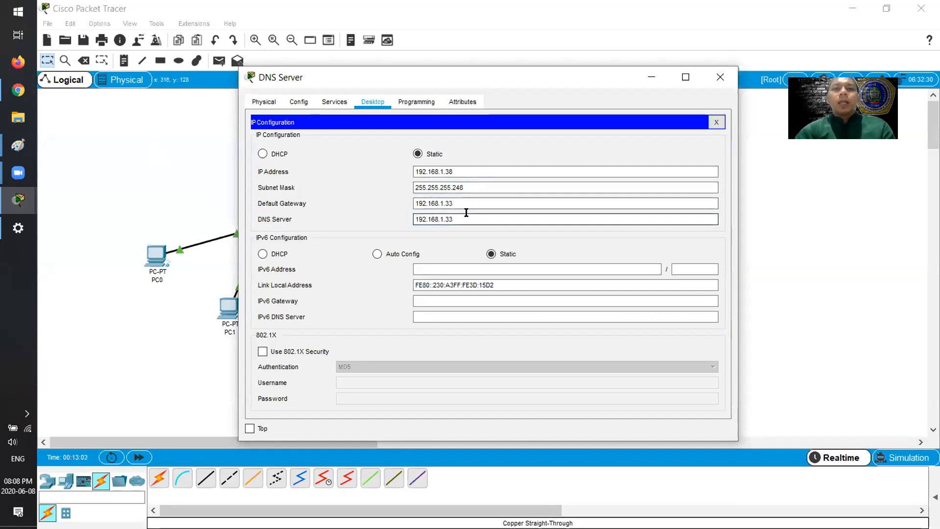
type("8")
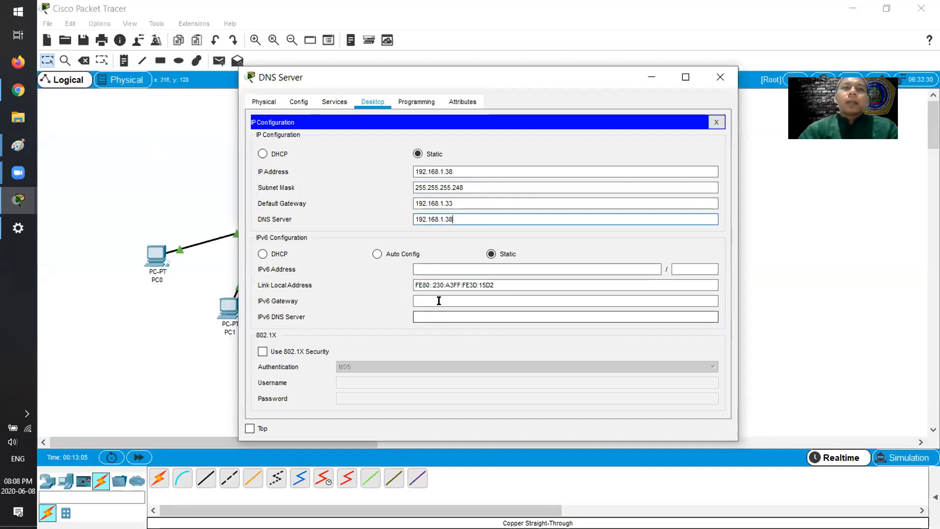
left_click(717, 123)
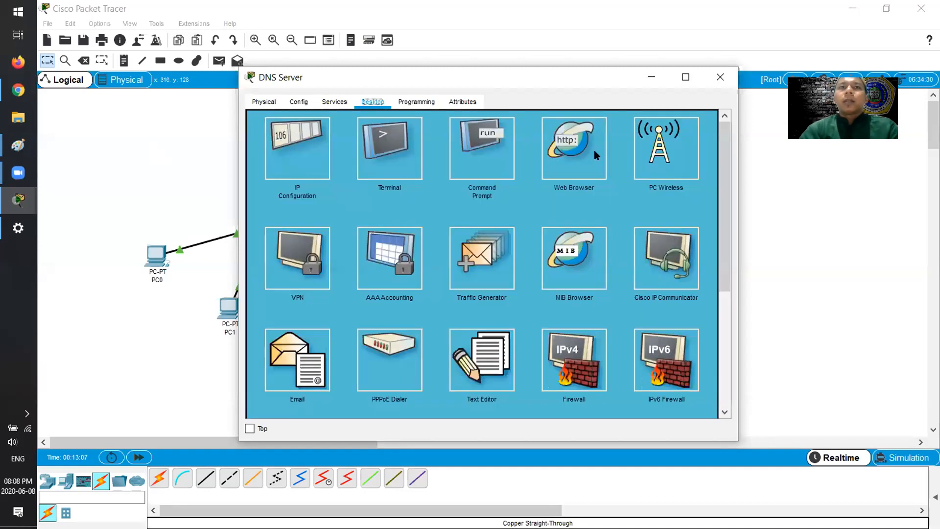
Ping 192.168.1.33 from DNS Server's command prompt and close the server's window
left_click(493, 150)
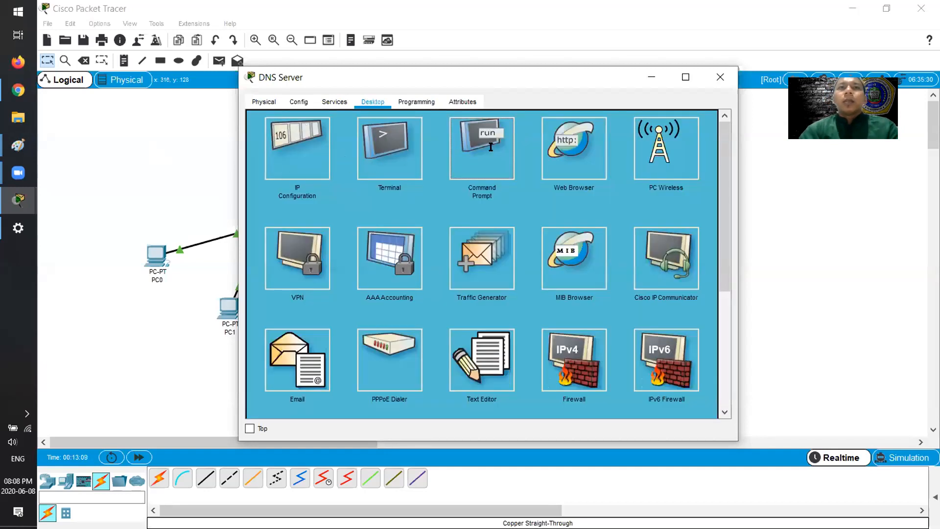
type("ping 192.168.1.")
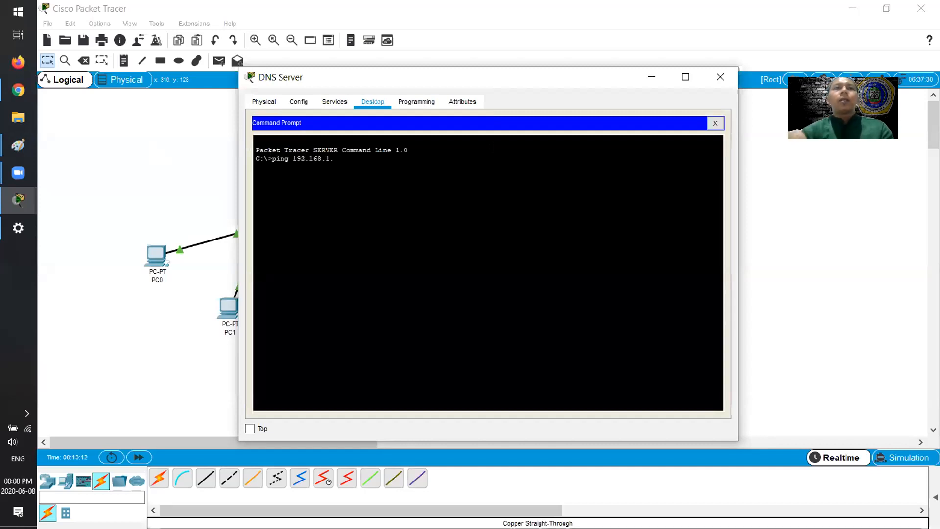
type("33")
key("Return")
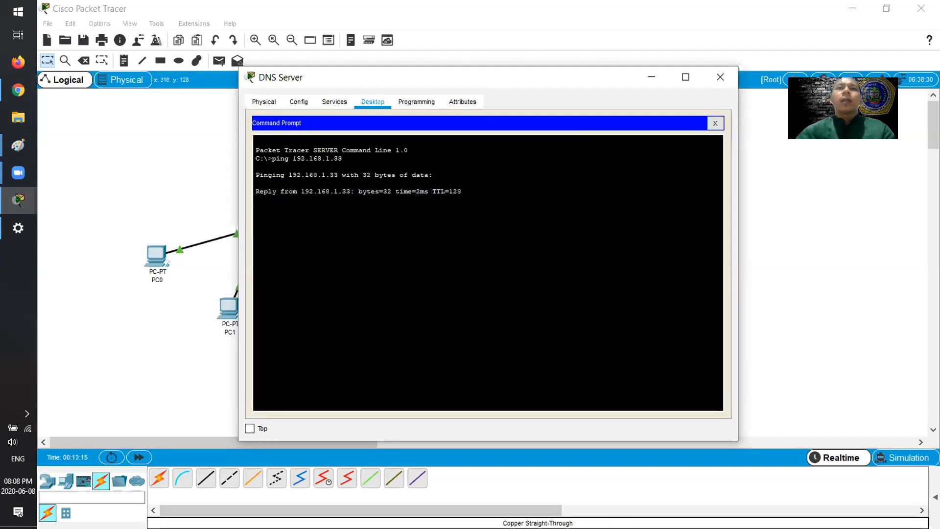
left_click(714, 124)
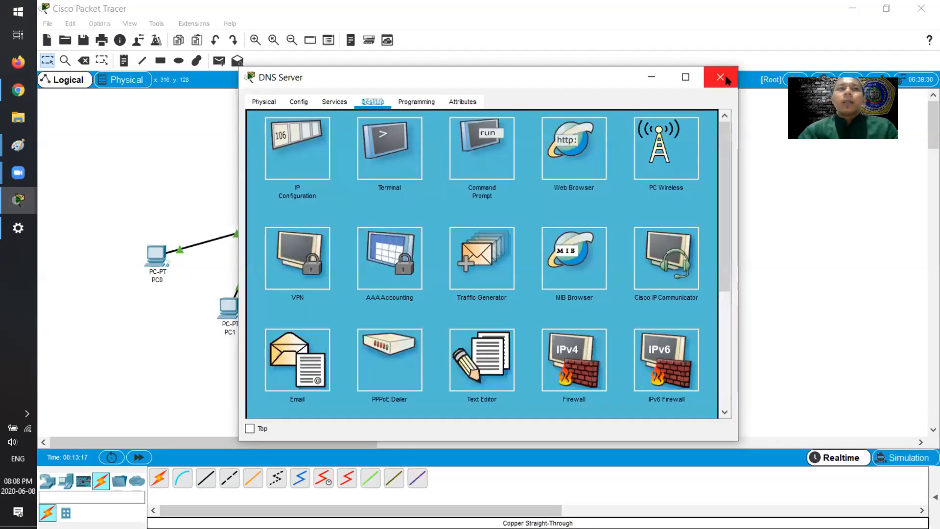
left_click(726, 80)
Switch PC2's IP configuration to DHCP and close its window
left_click(292, 309)
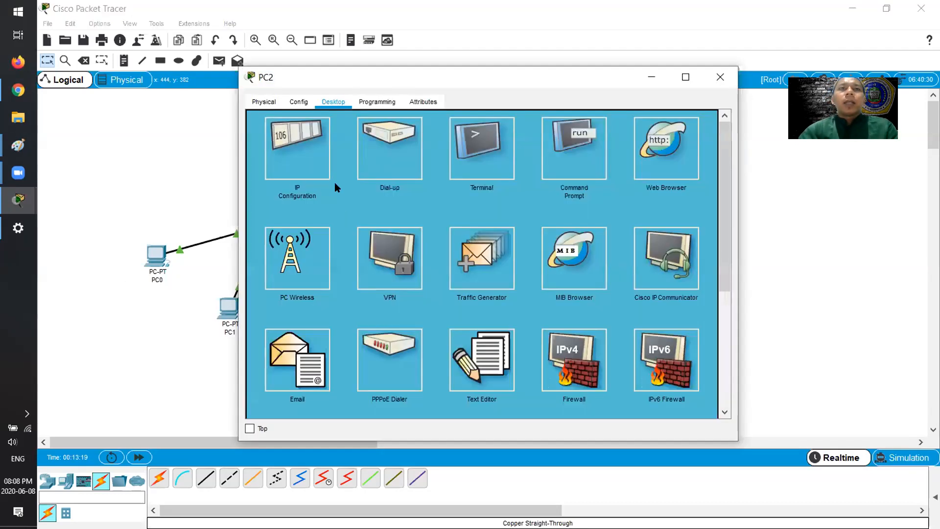
left_click(313, 150)
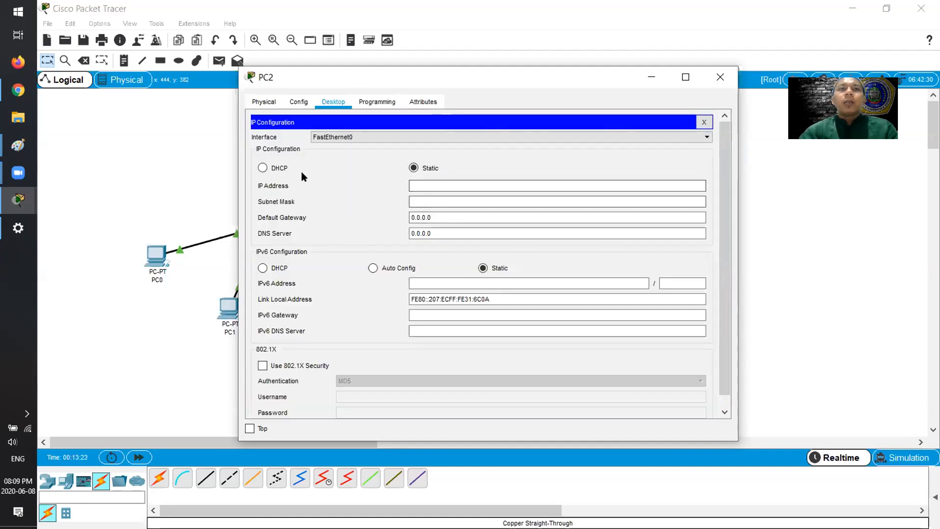
left_click(283, 169)
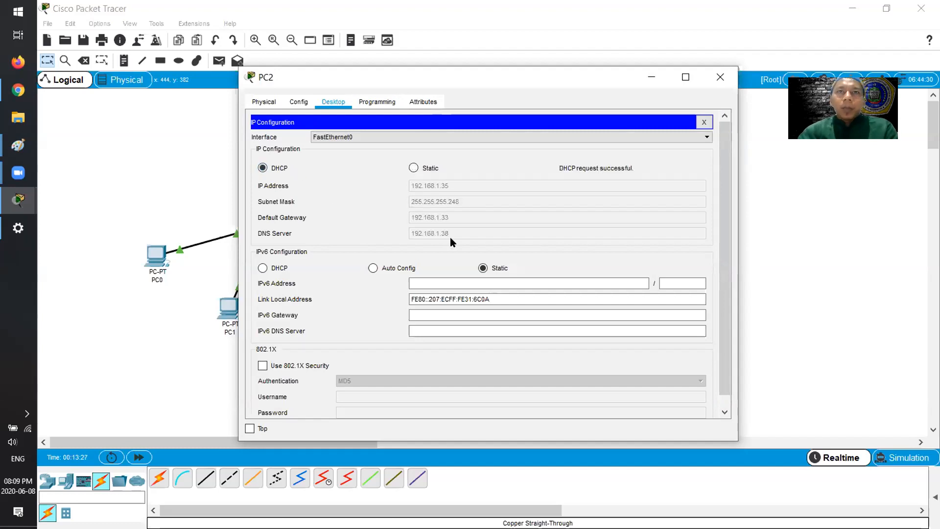
left_click(719, 77)
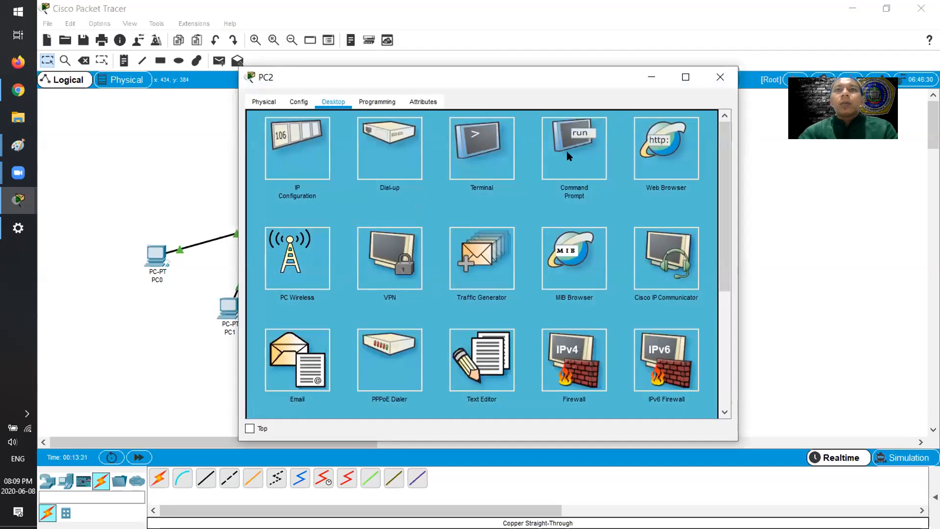
Ping 192.168.1.38 from PC2's command prompt and close PC2's window
left_click(567, 151)
key("ctrl+c")
type("ping 192.168.1.")
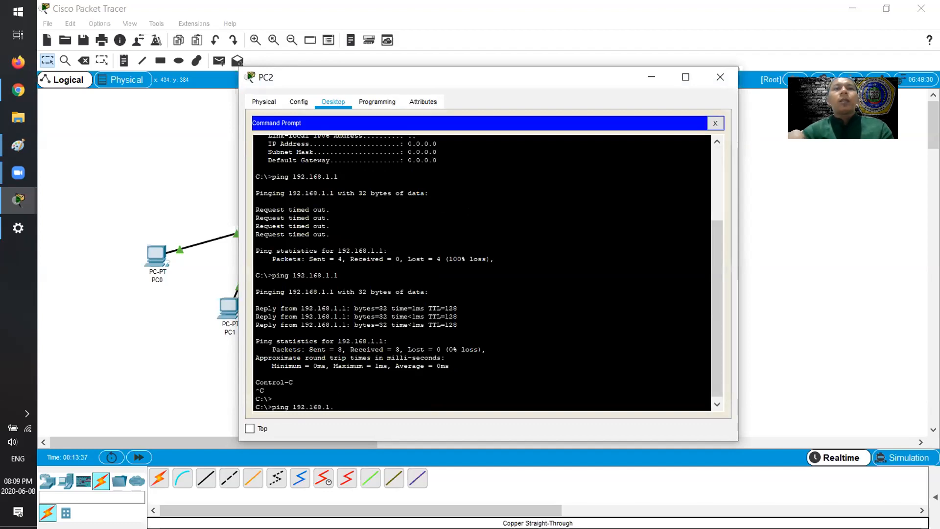
key("Return")
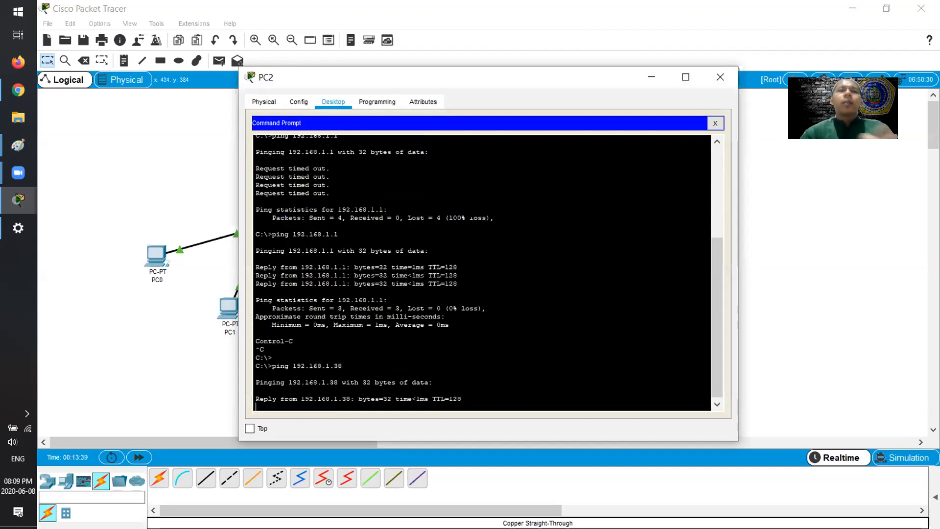
left_click(714, 123)
left_click(718, 82)
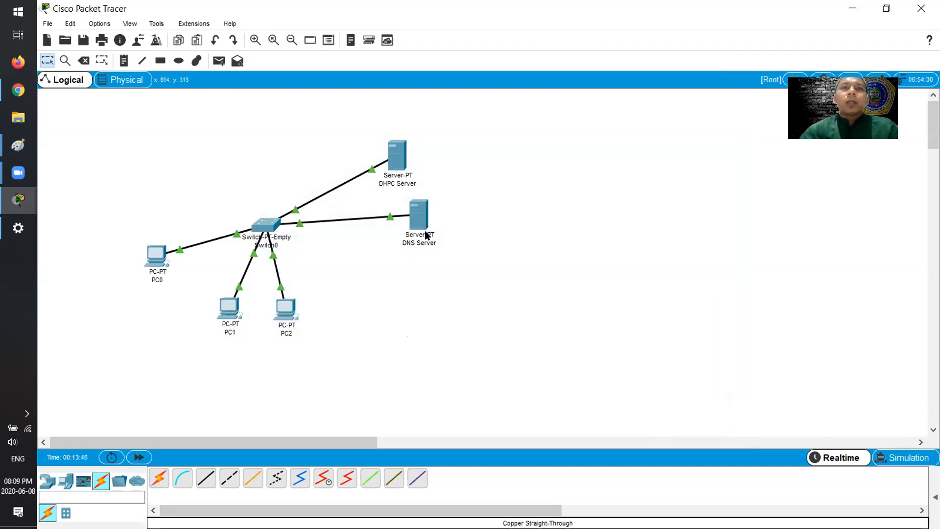
Reposition DHPC Server above Switch0 and DNS Server level with it, keeping the workspace in Realtime mode
left_click_drag(394, 155, 322, 141)
left_click_drag(418, 216, 411, 228)
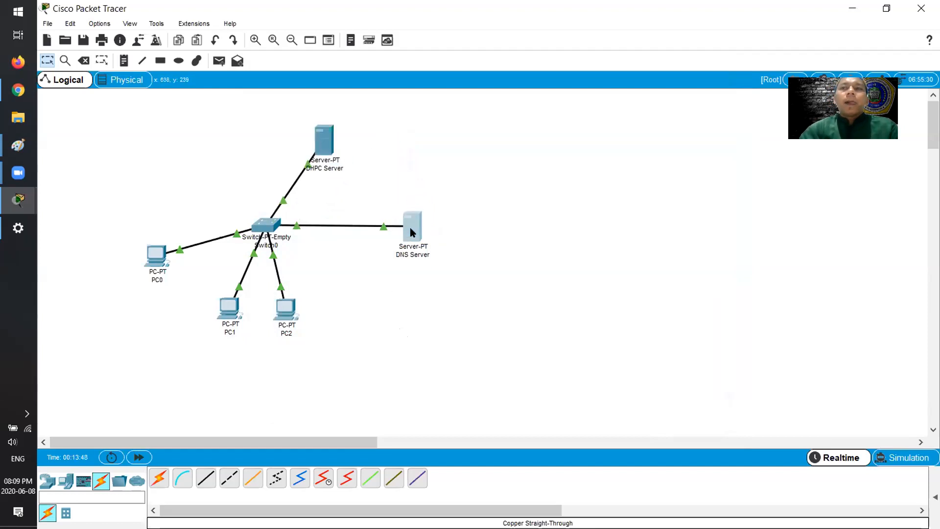
left_click(891, 457)
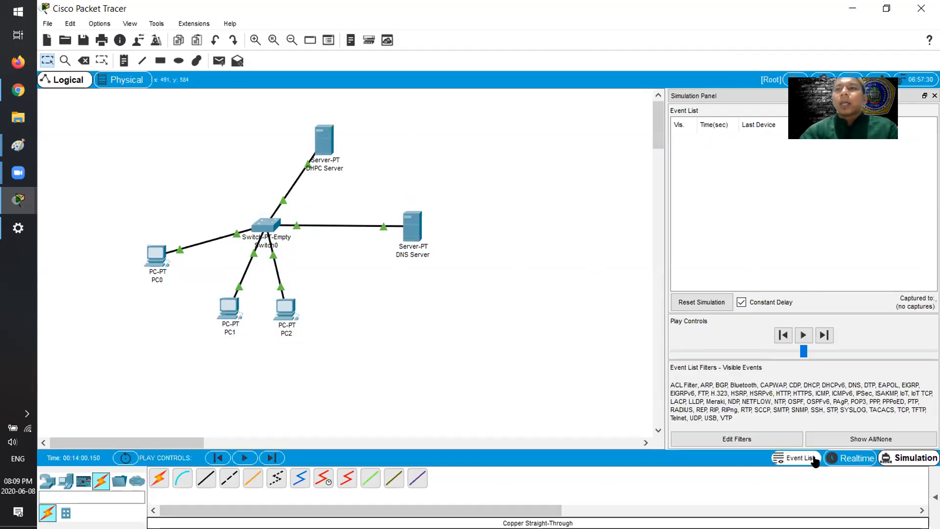
left_click(854, 458)
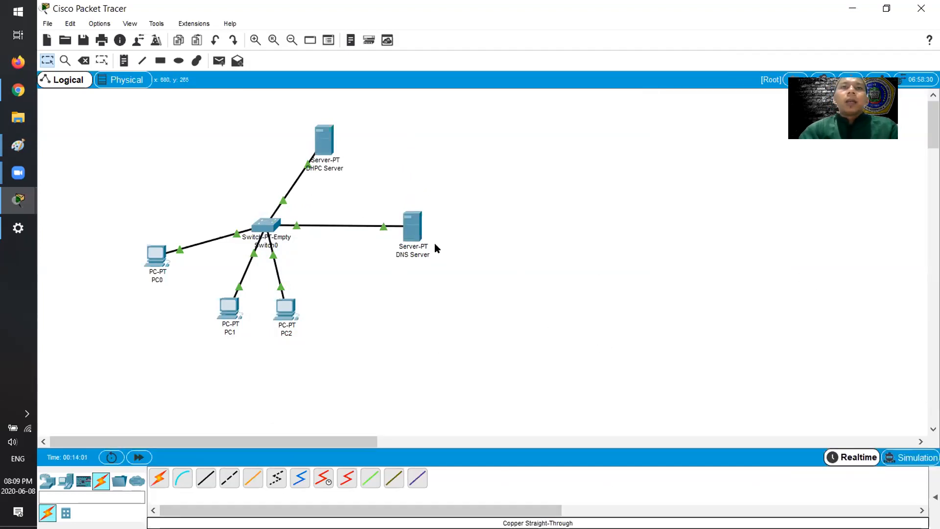
left_click_drag(329, 145, 373, 161)
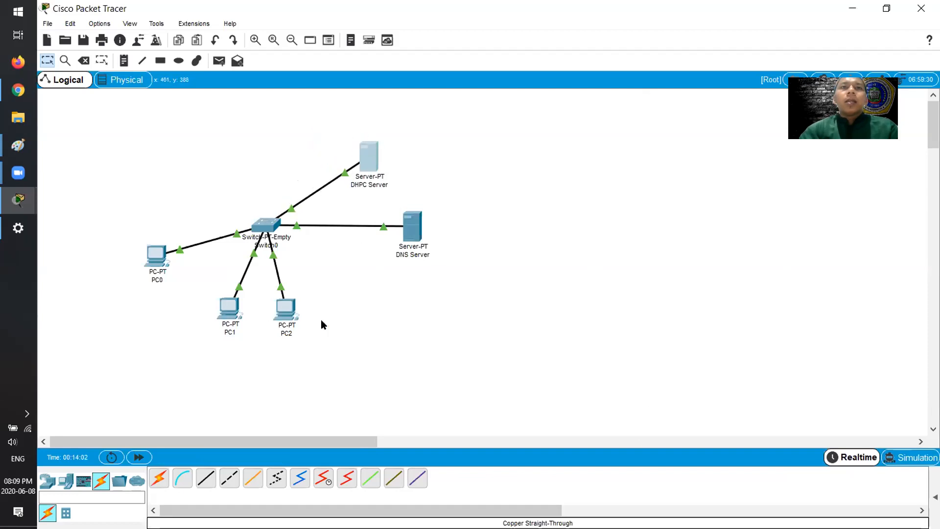
Move PC1 and PC2 farther apart below Switch0
left_click(369, 152)
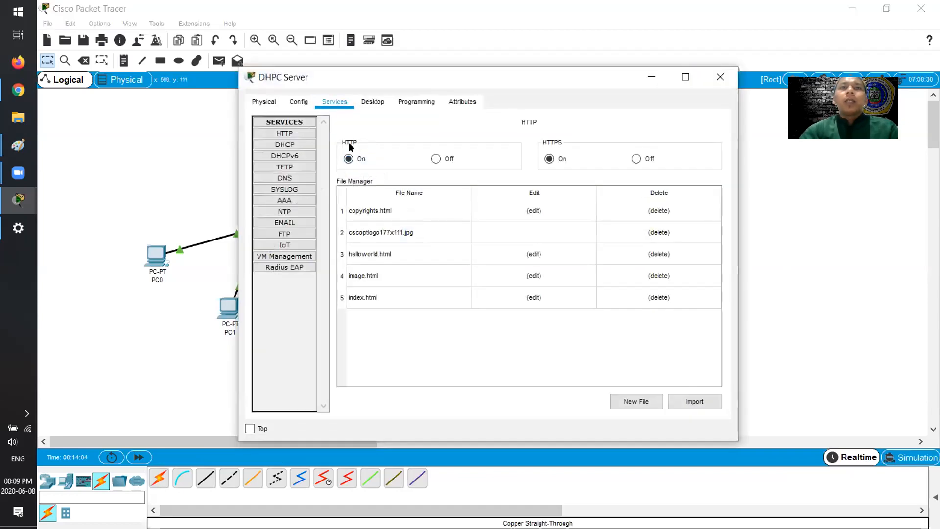
left_click(720, 77)
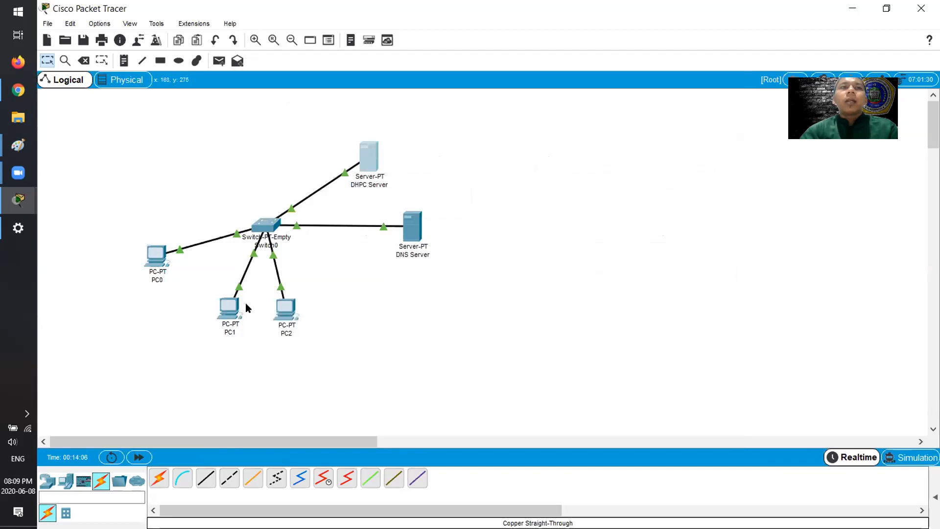
left_click_drag(212, 307, 192, 323)
left_click_drag(277, 310, 318, 346)
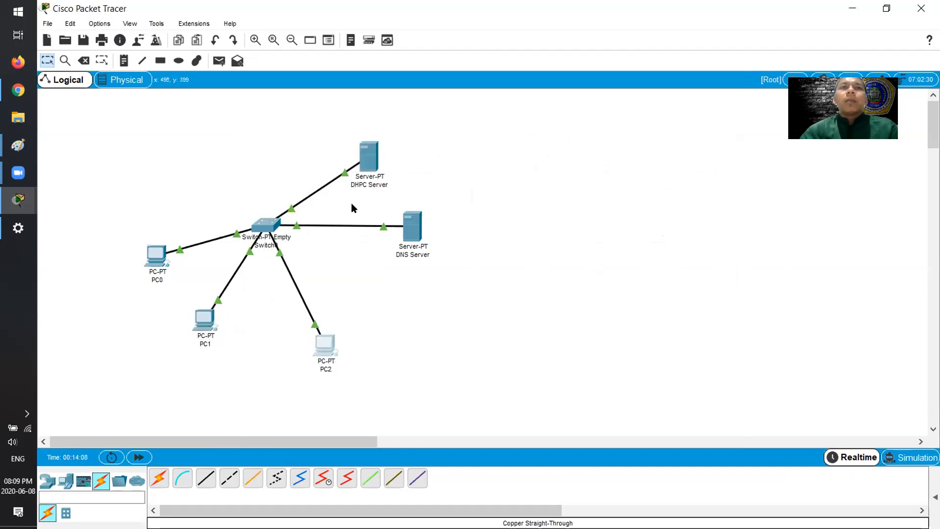
Review the DNS server, subnet mask and pool entries in DHPC Server's DHCP service, and close the server's window
left_click(369, 158)
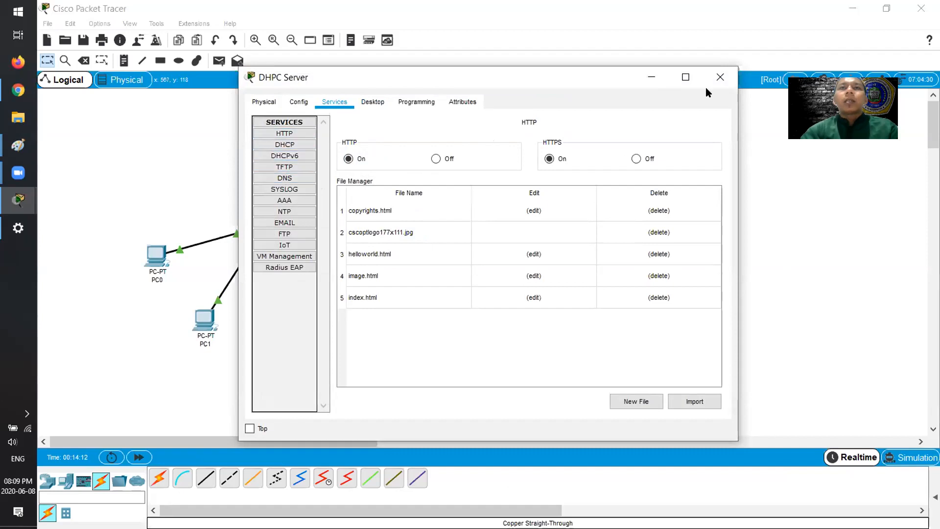
left_click(285, 144)
left_click(585, 190)
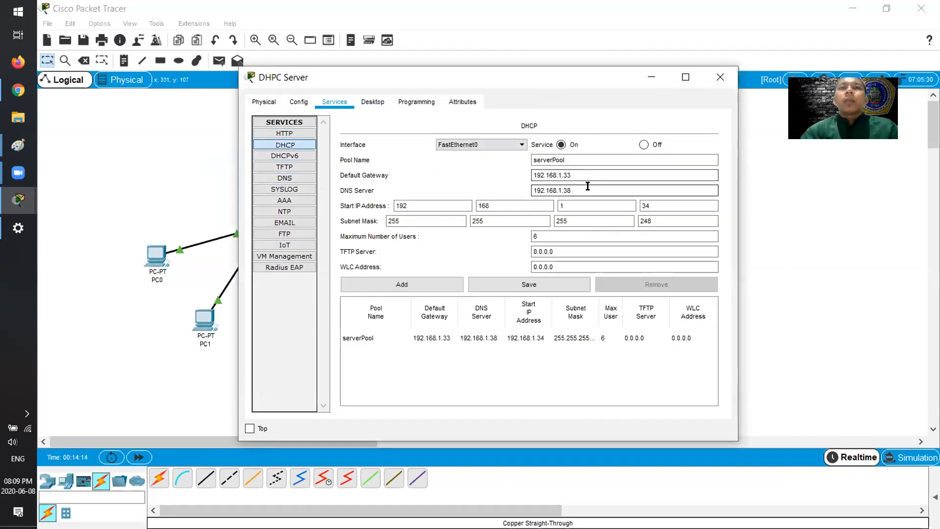
left_click(657, 220)
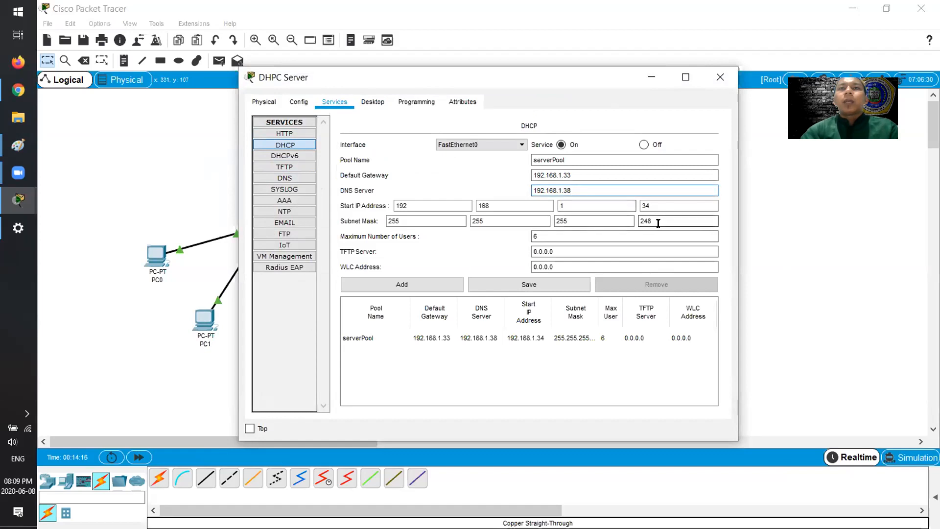
left_click(654, 361)
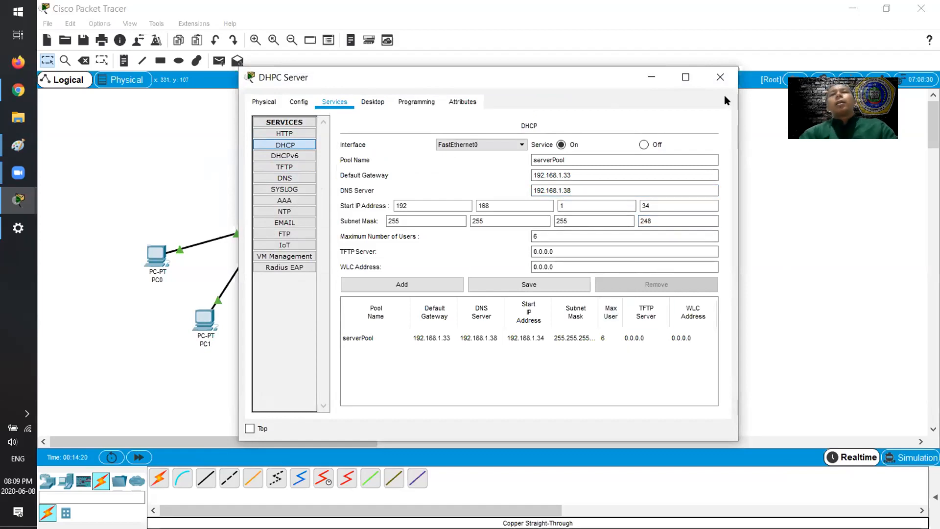
left_click(720, 77)
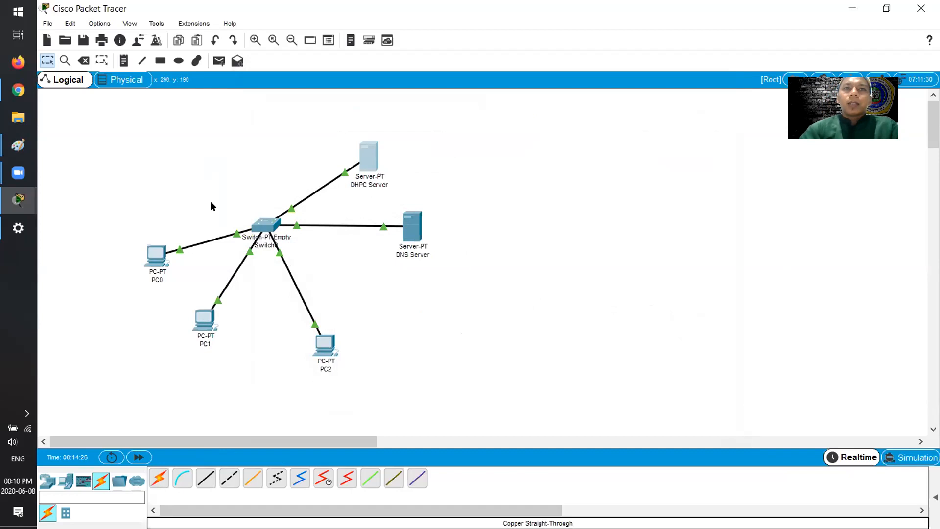
Add an A record in DNS Server's DNS service mapping uniska.com to 192.168.1.33
left_click(415, 231)
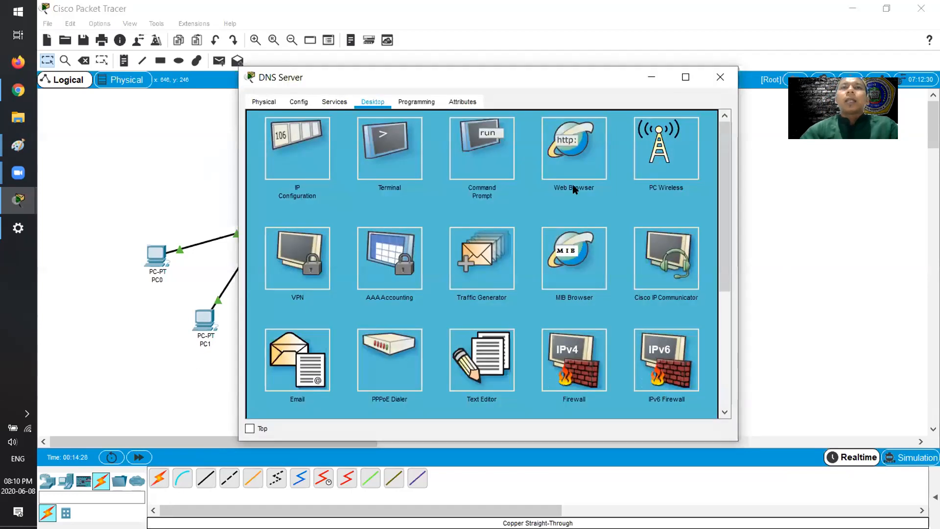
left_click(337, 100)
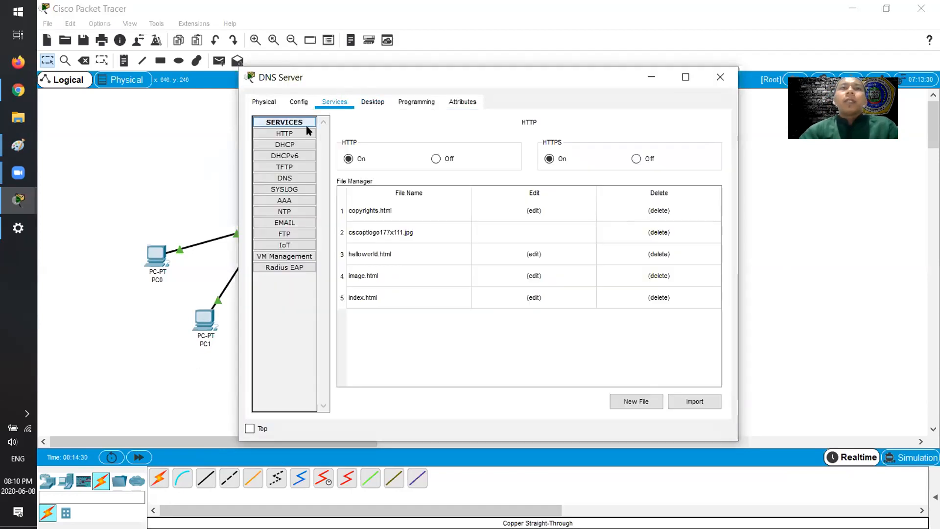
left_click(289, 178)
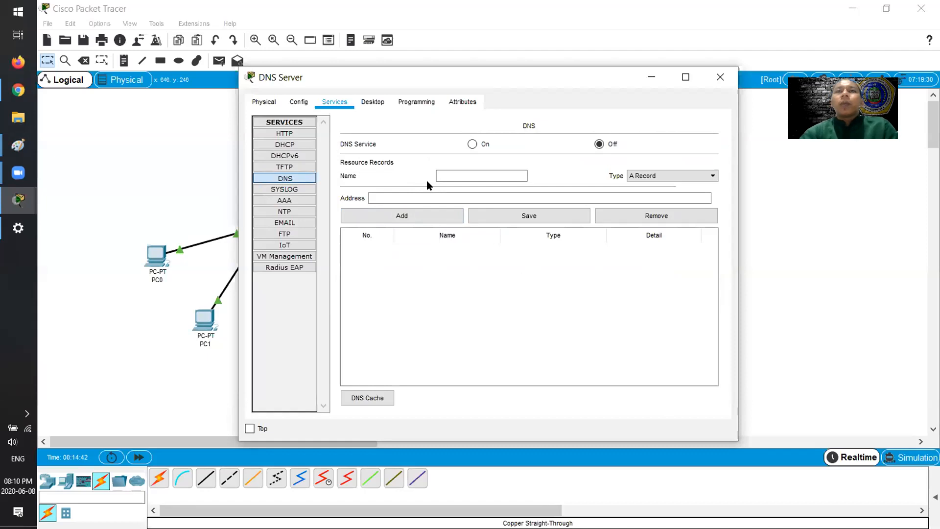
left_click(446, 175)
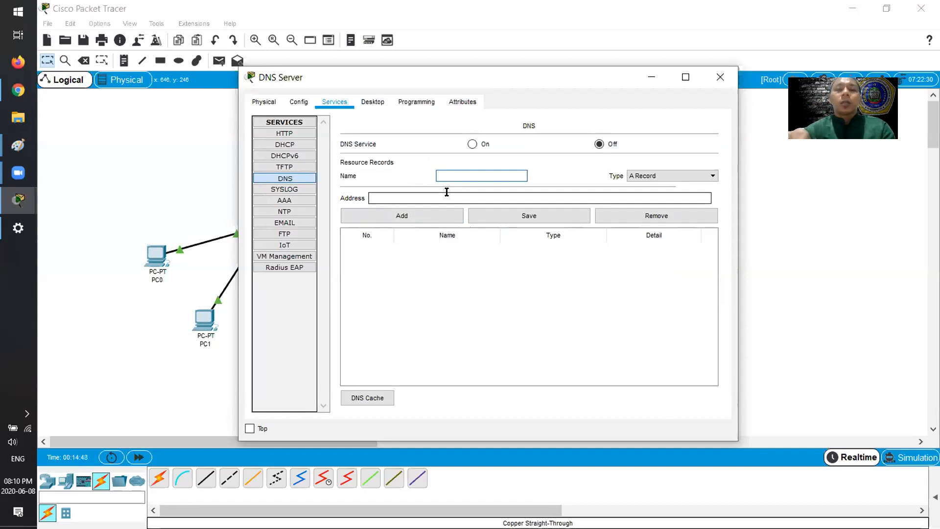
type("uniska.com")
key("Tab")
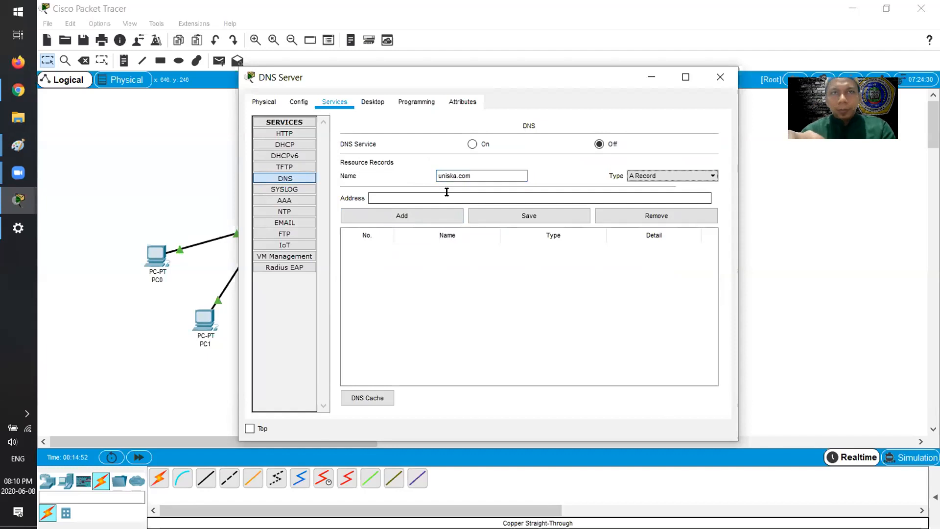
key("Tab")
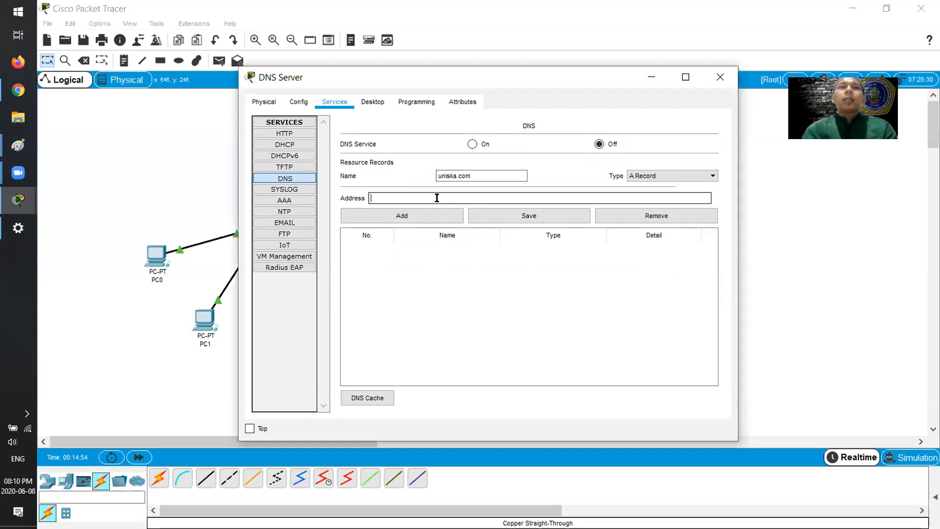
type("192.168.1.33")
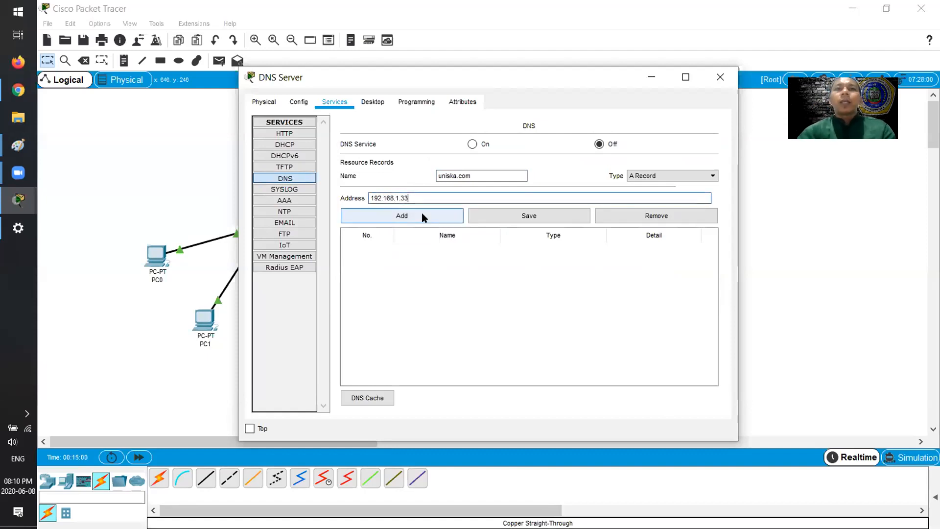
left_click(421, 212)
Add a DNS A record mapping fti.net to 192.168.1.38
left_click(470, 172)
type("fti.net")
left_click(461, 193)
type("1")
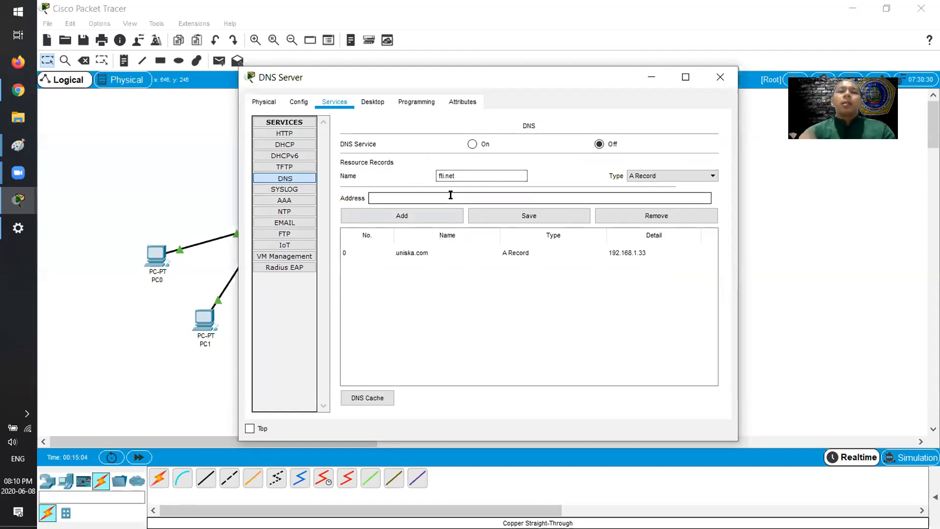
type("92.168.1.")
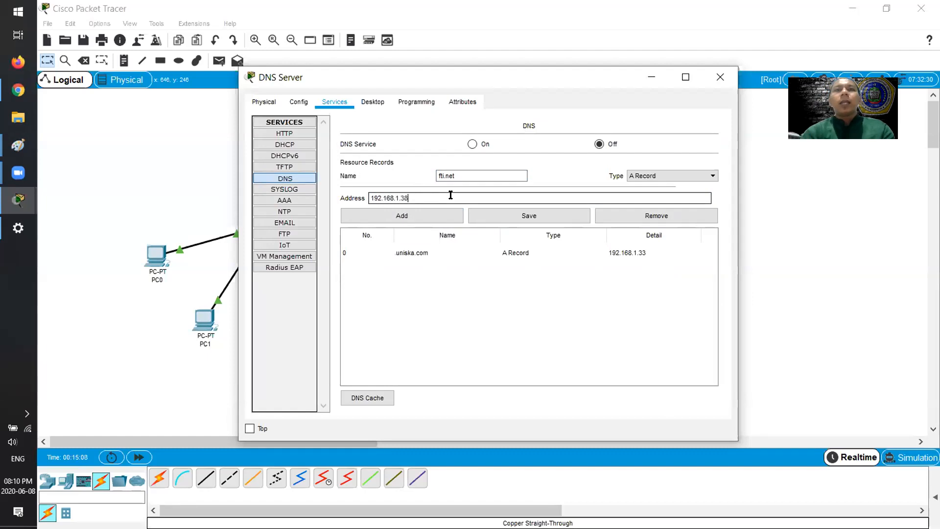
type("38")
left_click(435, 218)
Add a DNS A record mapping yahoo.com to 192.168.1.100, and close DNS Server's window
left_click(470, 172)
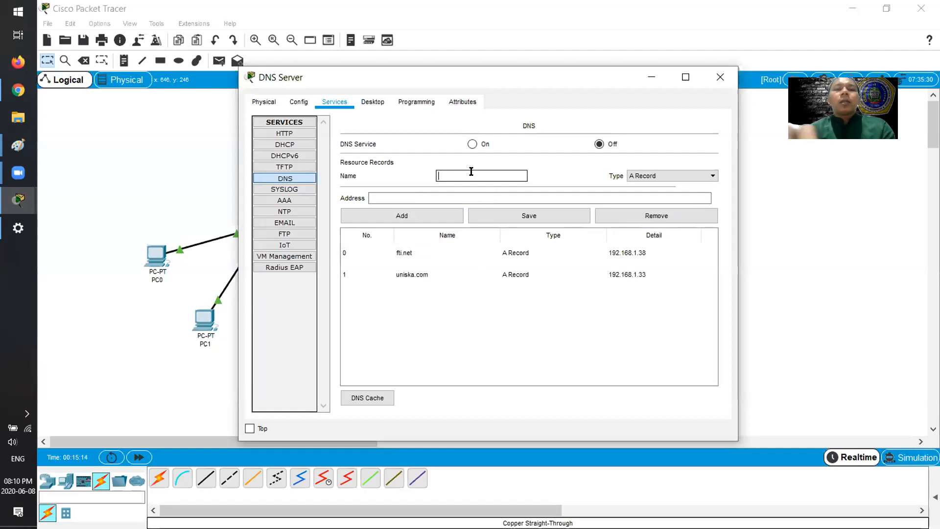
type("yahoo.com")
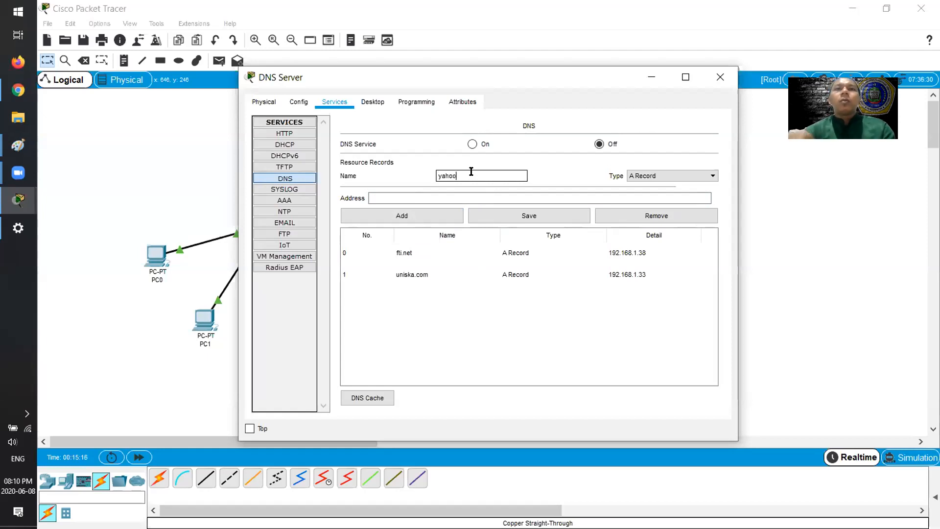
key("Tab")
key("Tab")
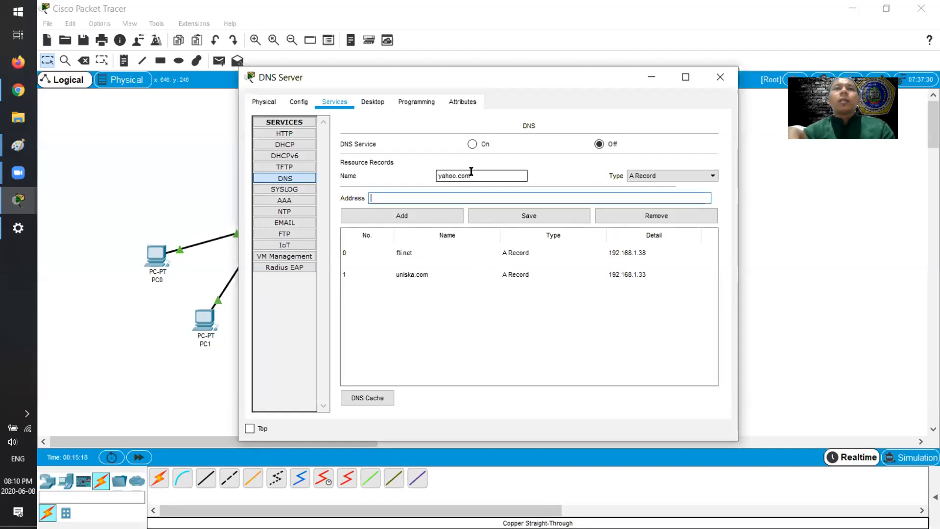
type("192.168.1.100")
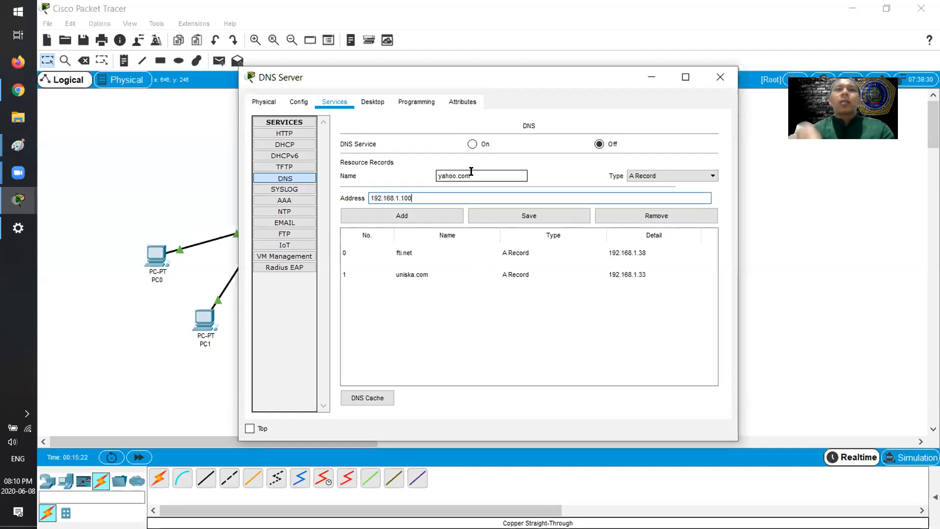
left_click(411, 216)
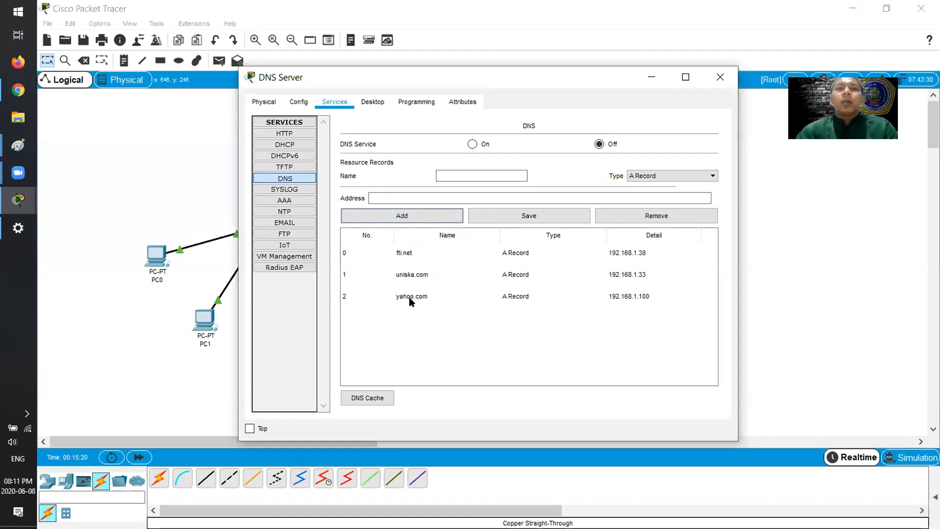
left_click(720, 77)
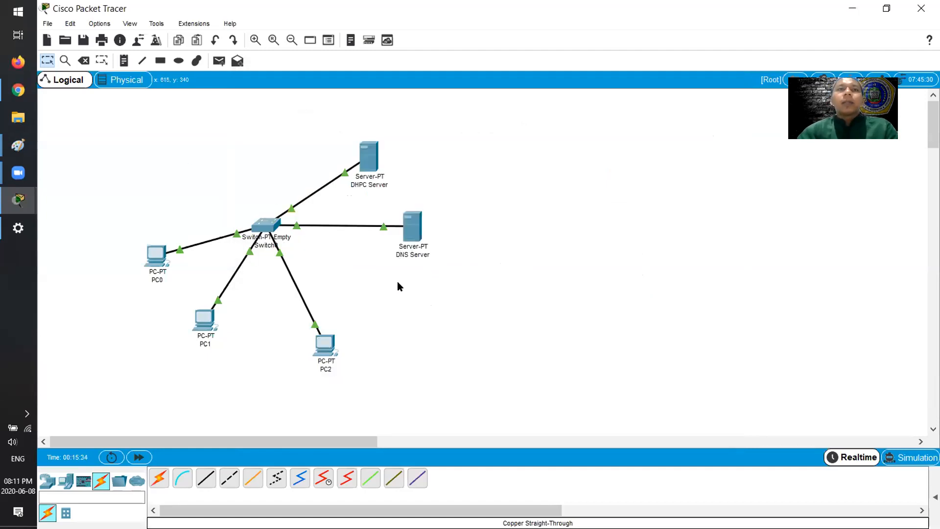
Check PC0's IP settings by running ipconfig in its command prompt
left_click(161, 256)
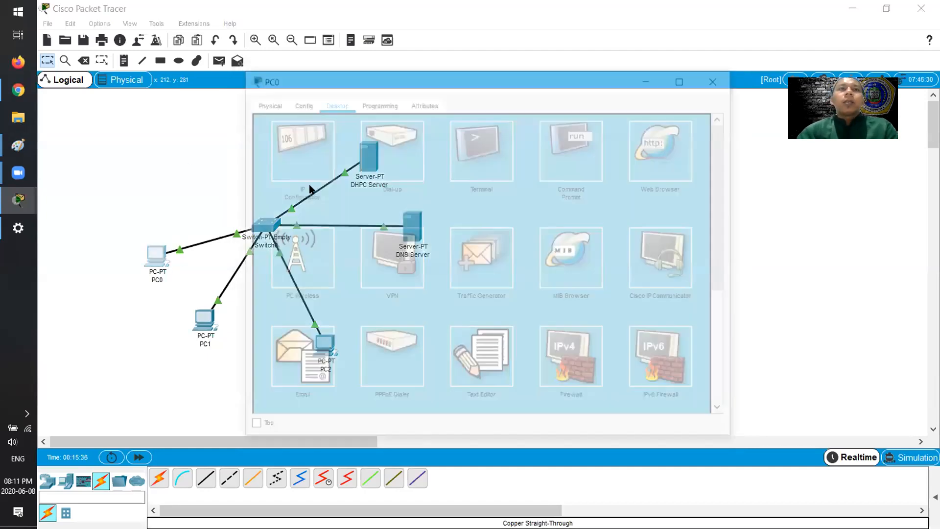
left_click(566, 171)
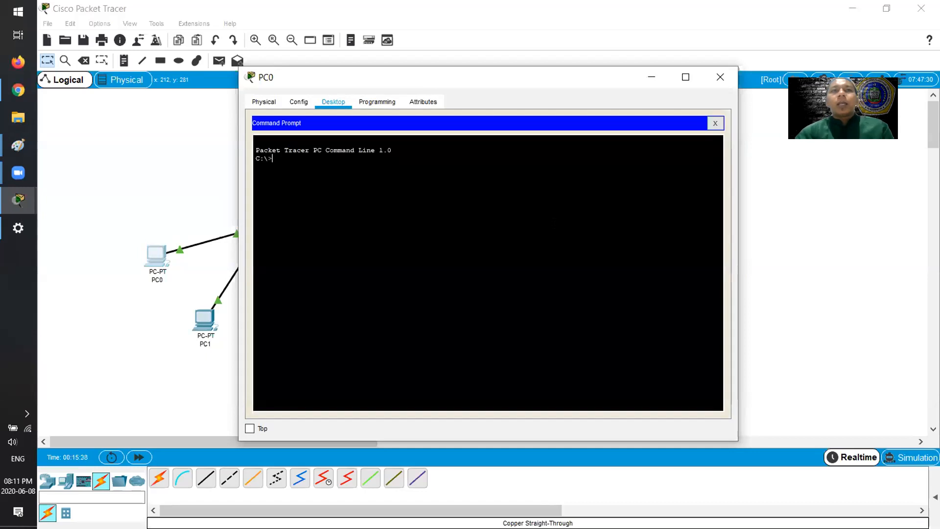
type("ipconfig")
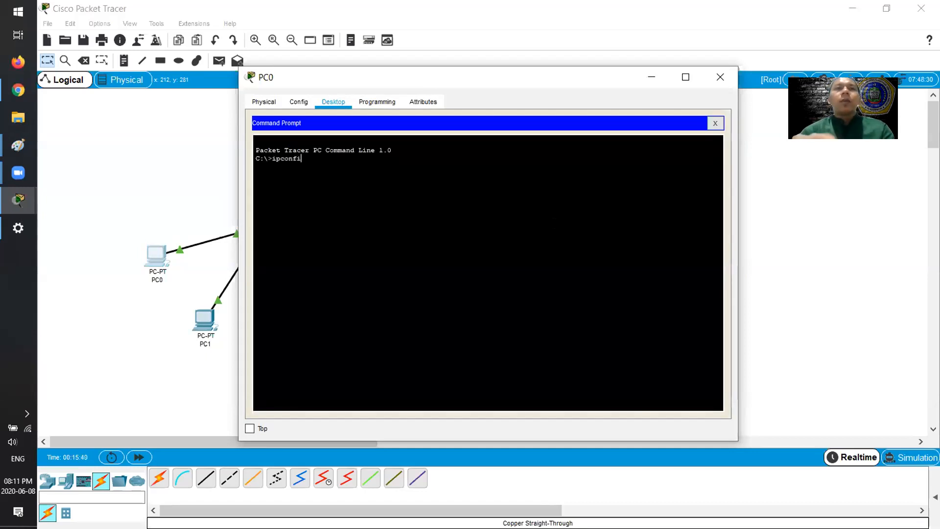
key("Return")
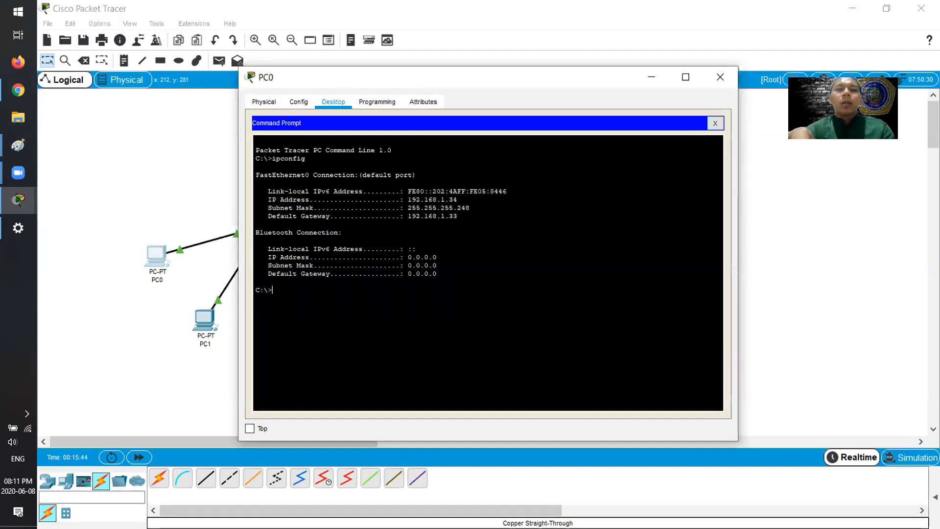
Try to ping uniska.com from PC0's command prompt, and close PC0's window
type("ping")
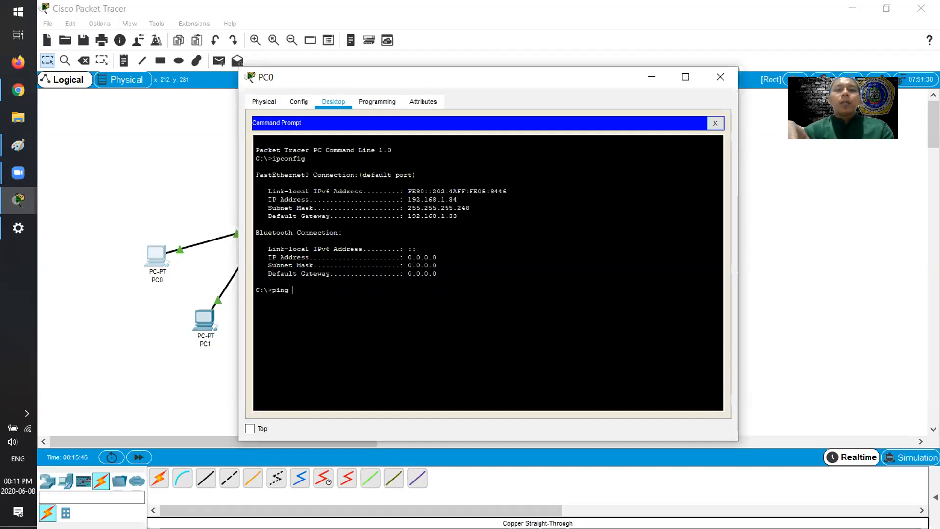
type(" unisk")
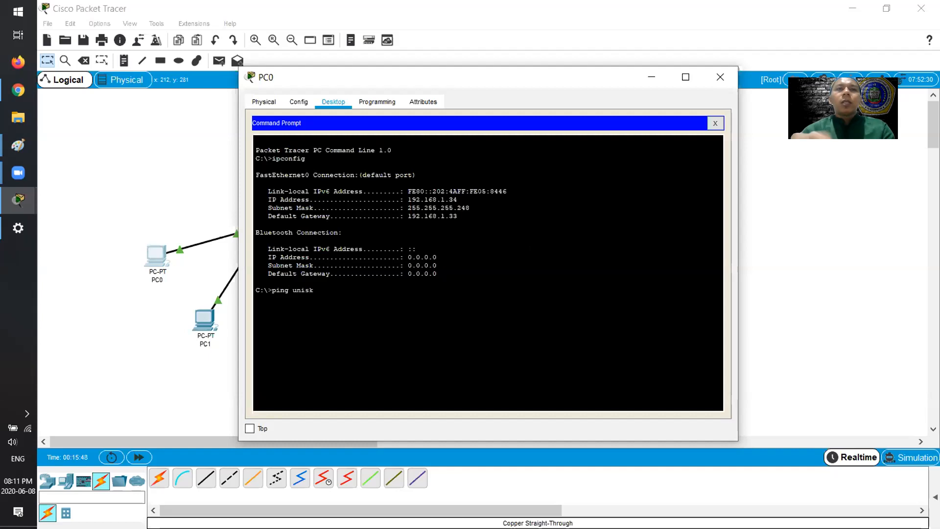
type("a.com")
key("Return")
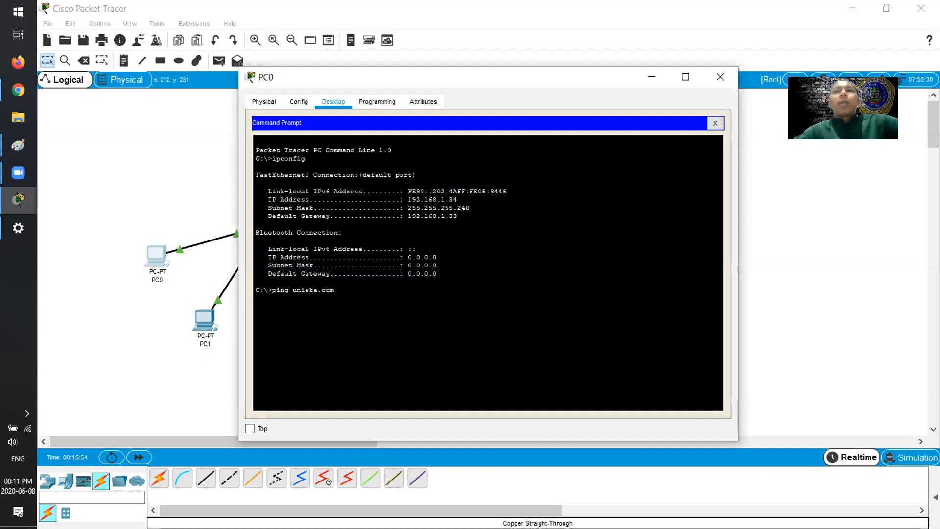
left_click(716, 123)
left_click(720, 77)
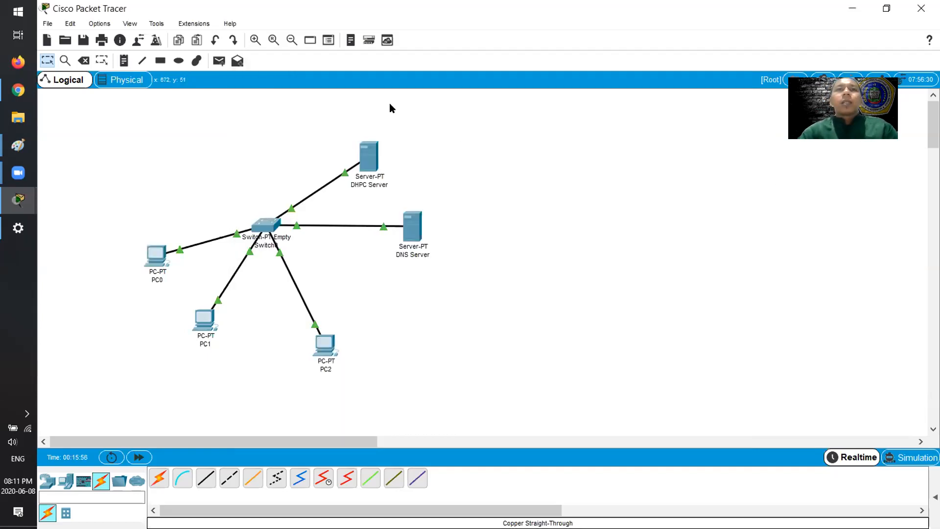
Check the DHCP and DNS service settings in DHPC Server, and close its window
left_click(370, 156)
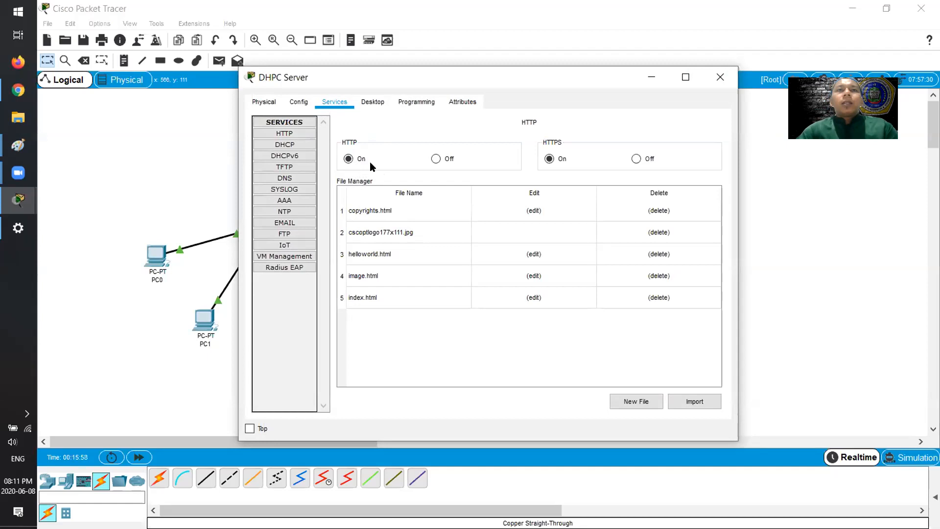
left_click(284, 144)
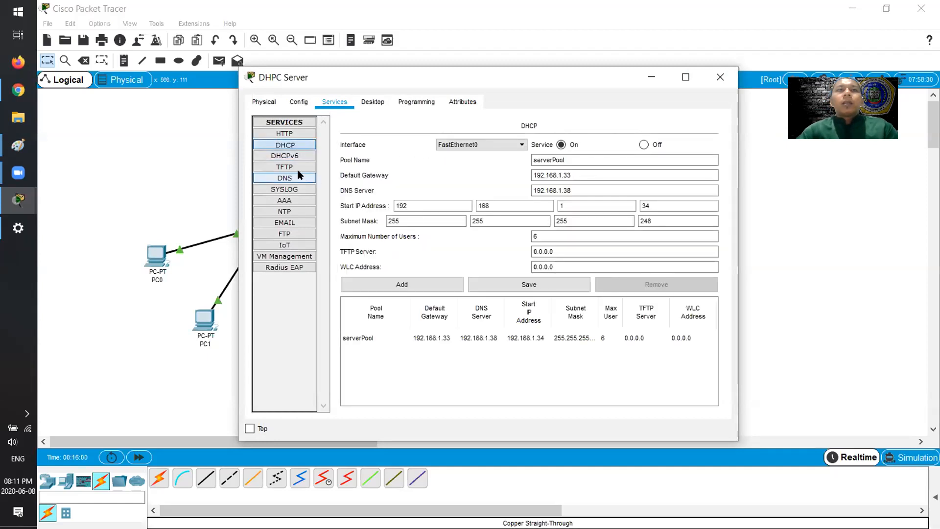
left_click(284, 178)
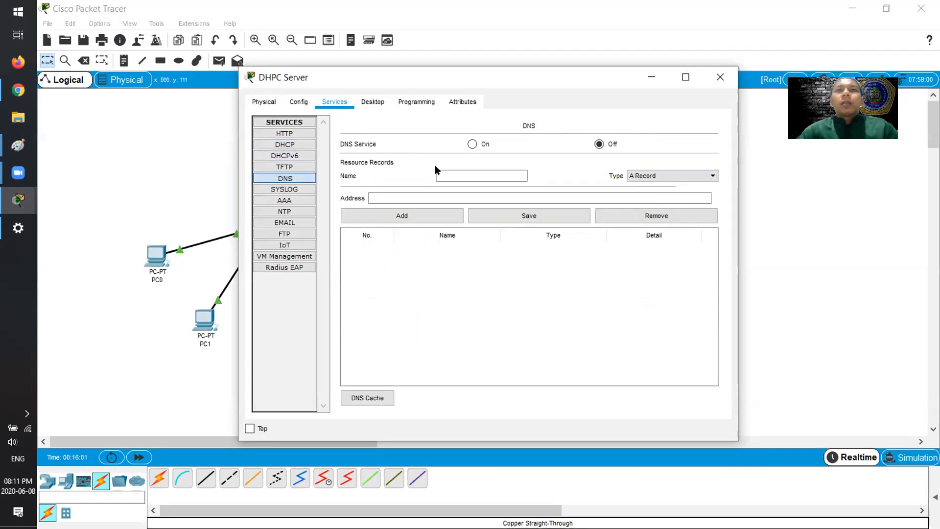
left_click(718, 76)
Turn on the DNS service in DNS Server, view its DNS cache, and close the server's window
left_click(407, 217)
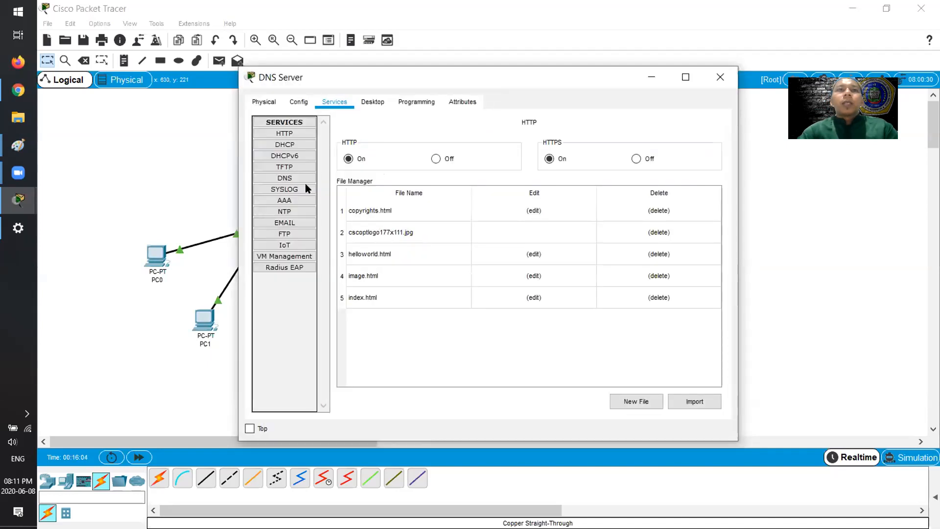
left_click(284, 178)
left_click(485, 144)
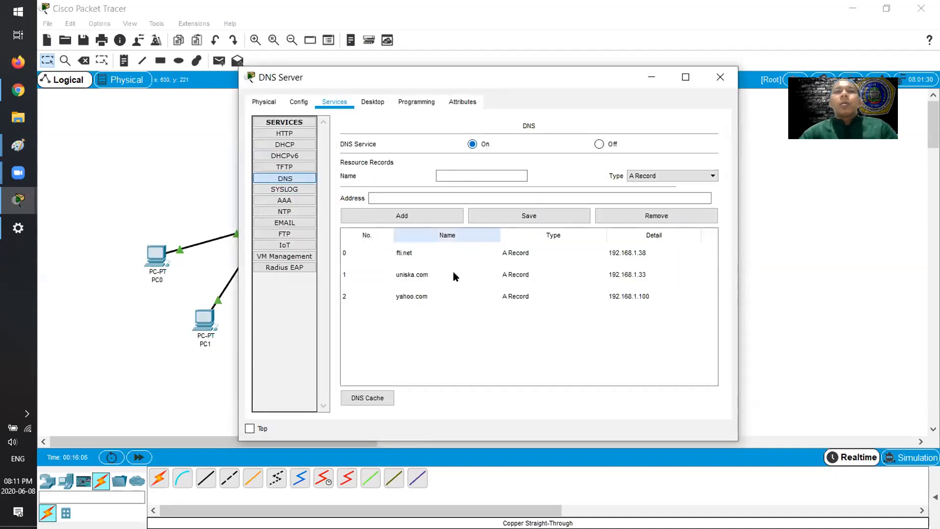
left_click(372, 397)
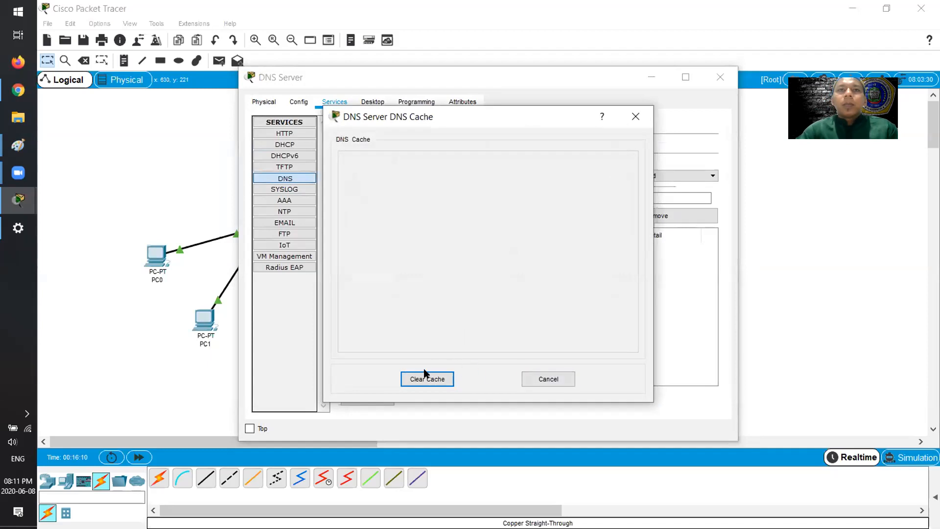
left_click(636, 116)
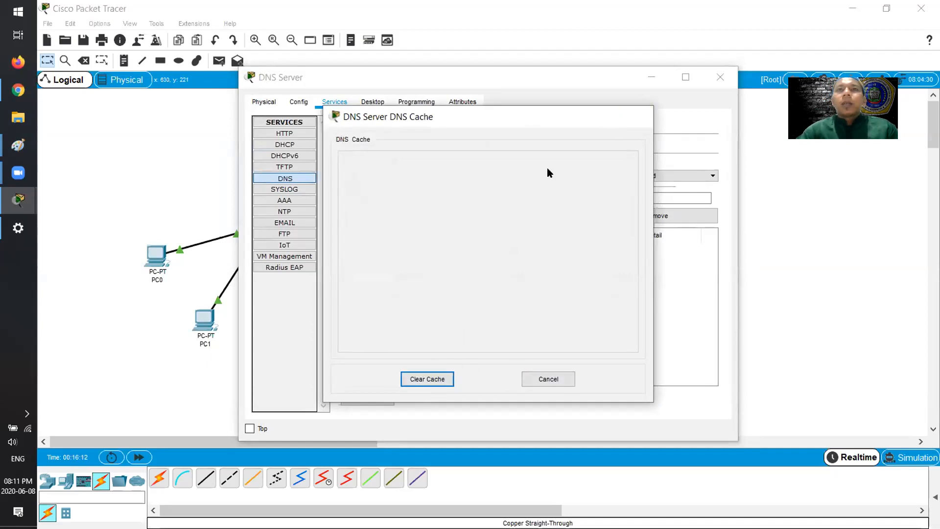
left_click(719, 77)
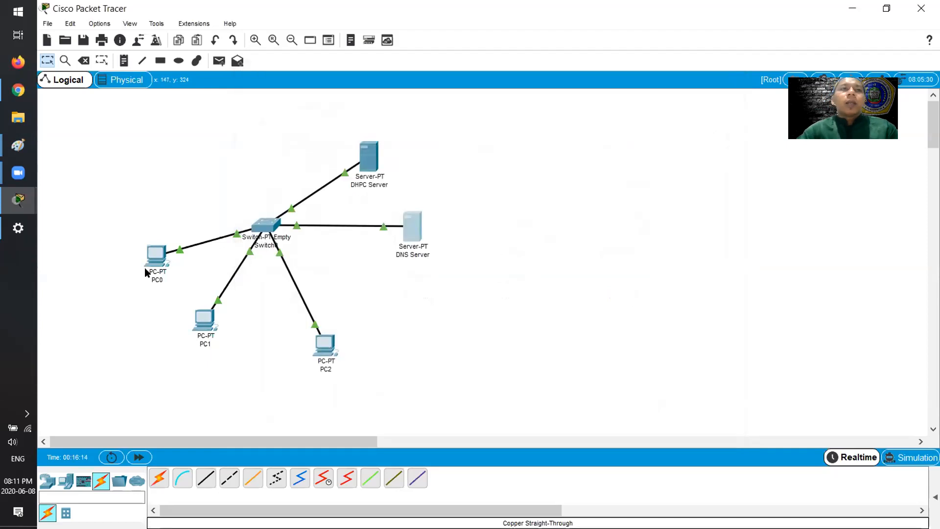
Ping 192.168.1.33 from PC2's command prompt and interrupt the ping
left_click(323, 342)
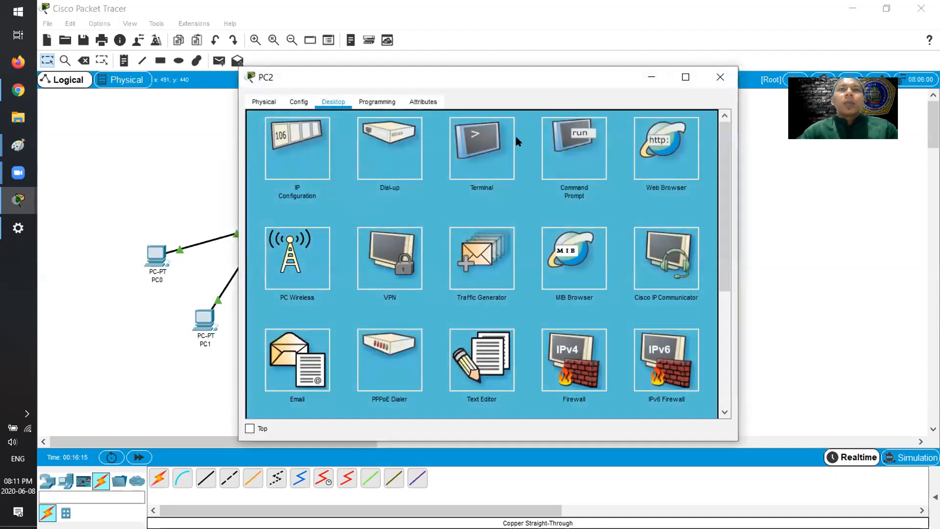
left_click(586, 153)
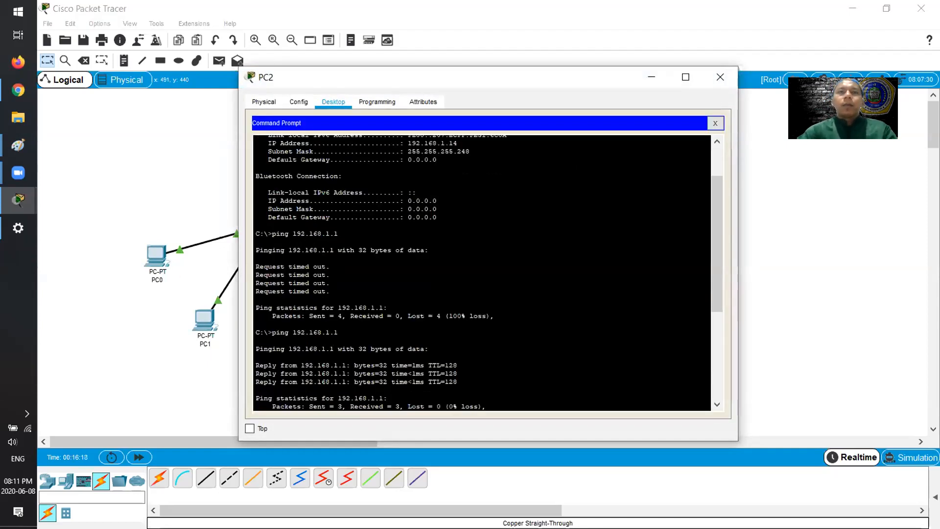
type("ping")
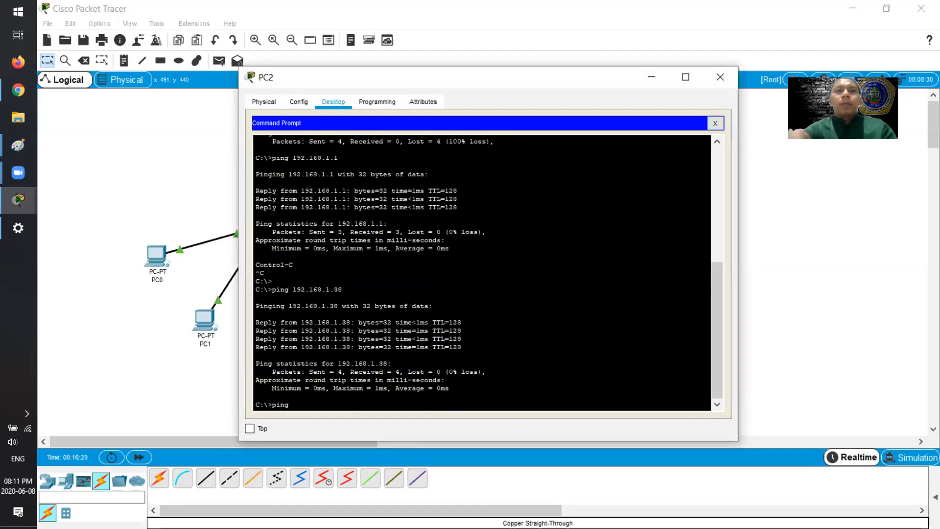
type(" 192.168.1.33")
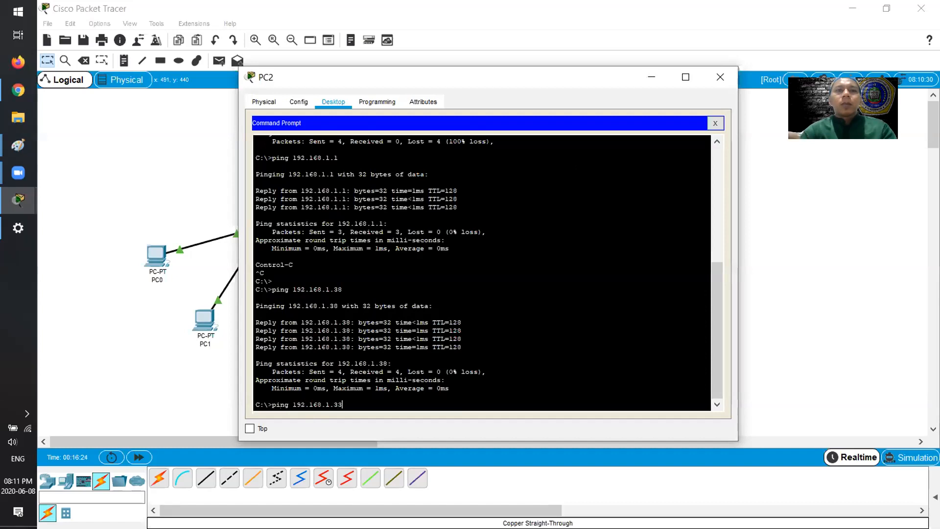
key("Return")
key("ctrl+c")
Ping the domain uniska.com from PC2's command prompt
key("Up")
key("Up")
key("BackSpace")
key("BackSpace")
key("BackSpace")
key("BackSpace")
key("BackSpace")
key("BackSpace")
key("BackSpace")
key("BackSpace")
key("BackSpace")
key("BackSpace")
key("BackSpace")
key("BackSpace")
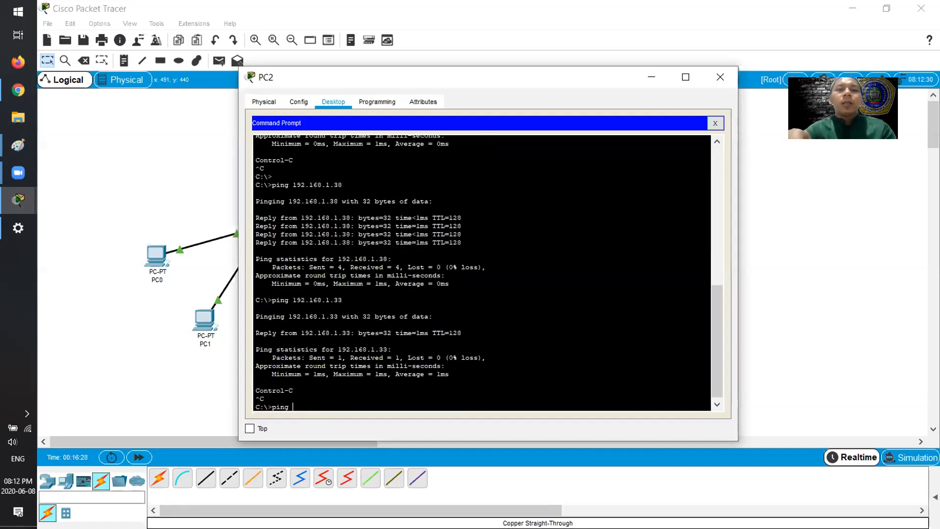
type("uniska.com")
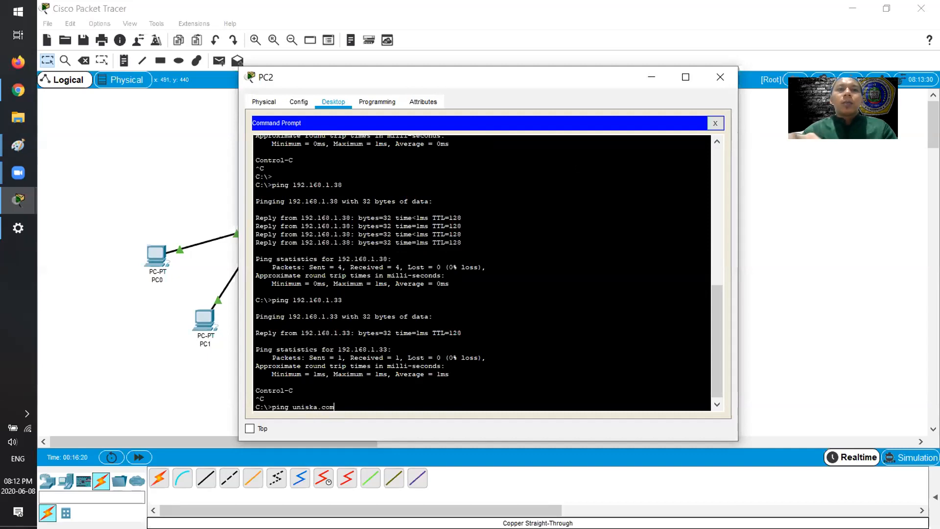
key("Return")
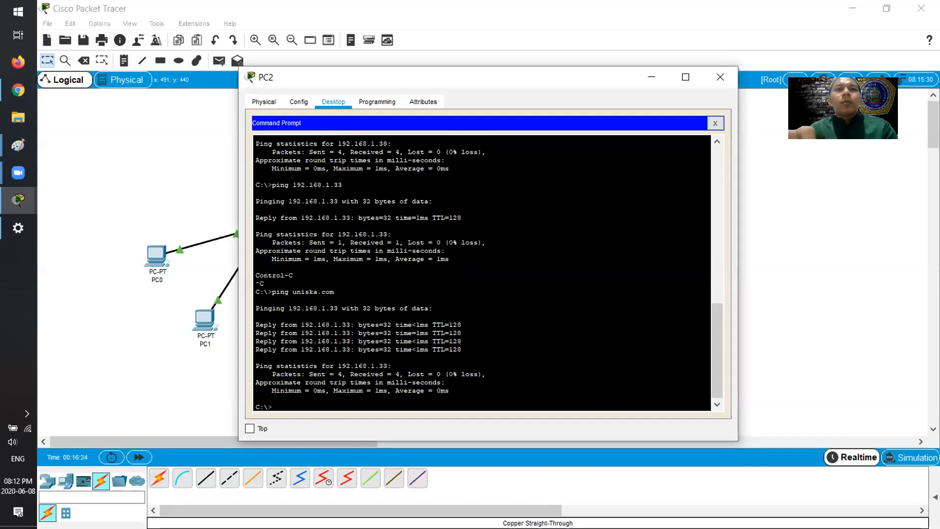
Ping the domain fti.net from PC2's command prompt
type("ping")
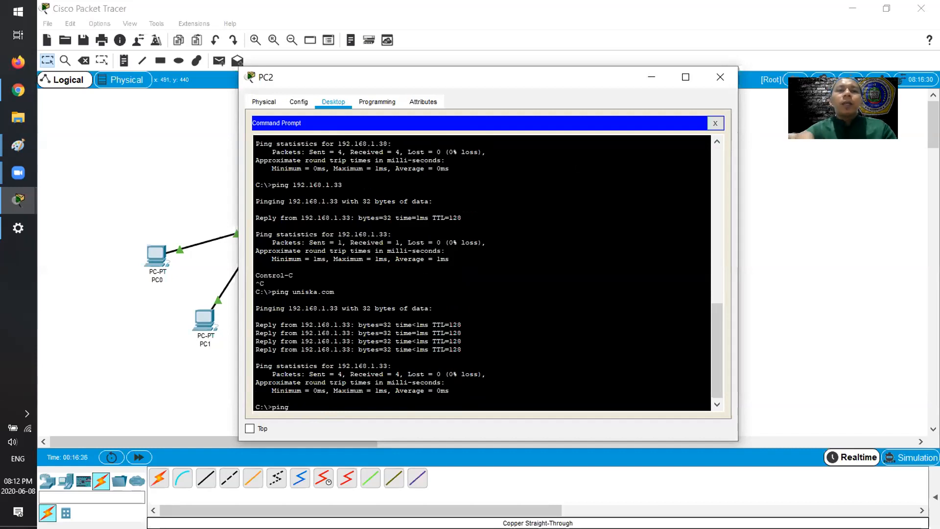
type(" fti.n")
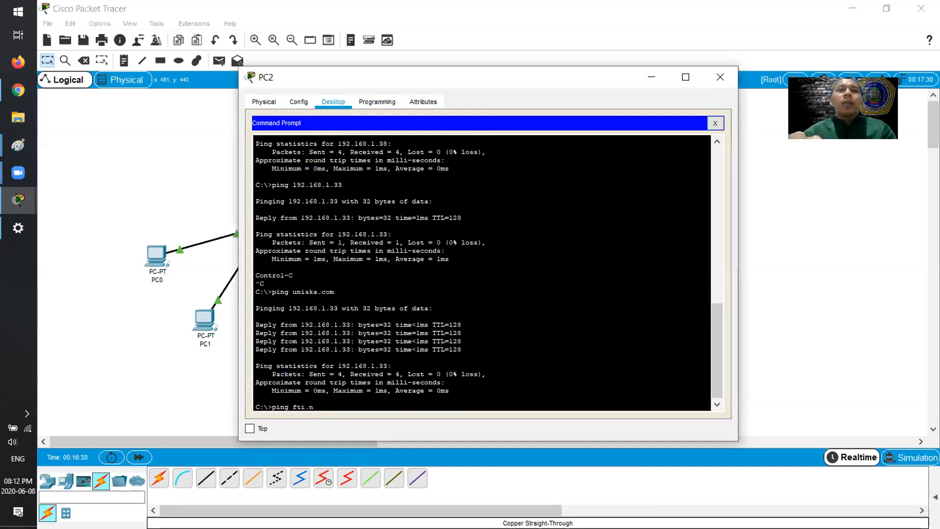
type("et")
key("Return")
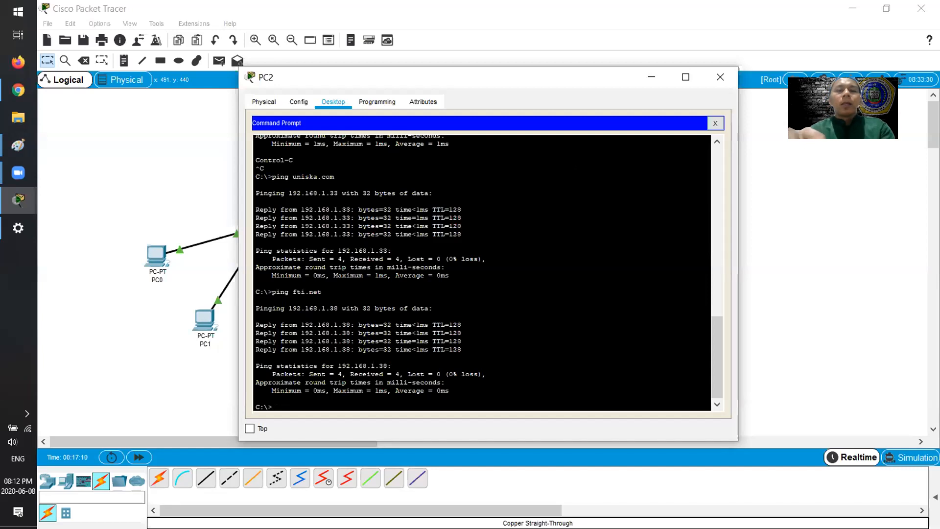
Ping yahoo.com from PC2's command prompt, interrupt the ping, and close PC2's window
type("ing ")
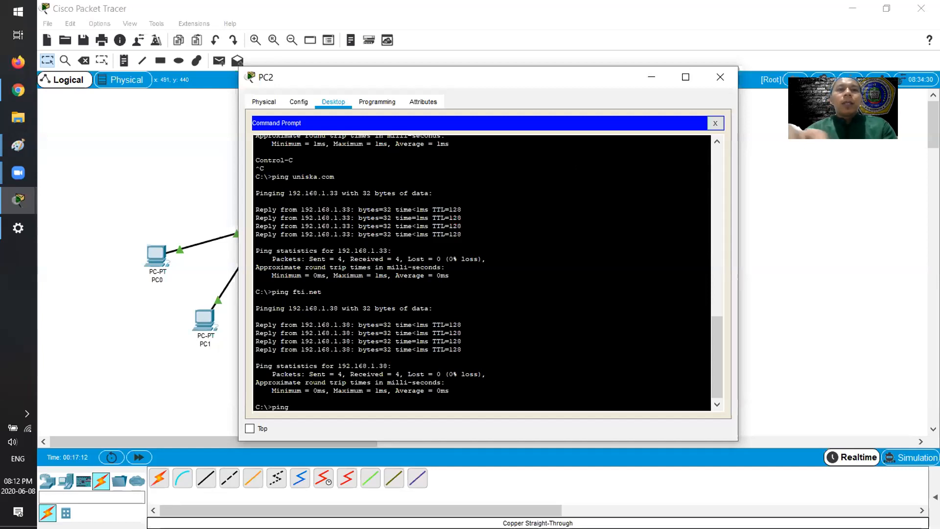
type("yahoo.co")
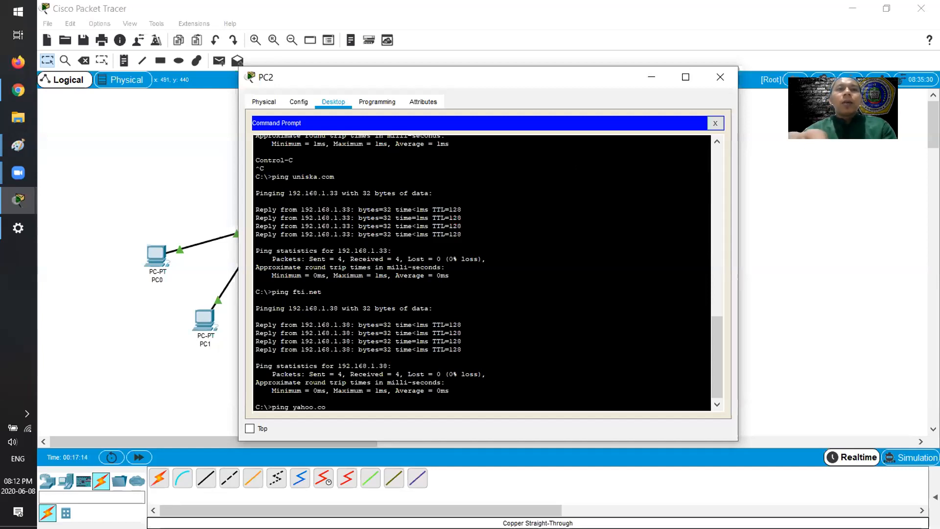
type("m")
key("Return")
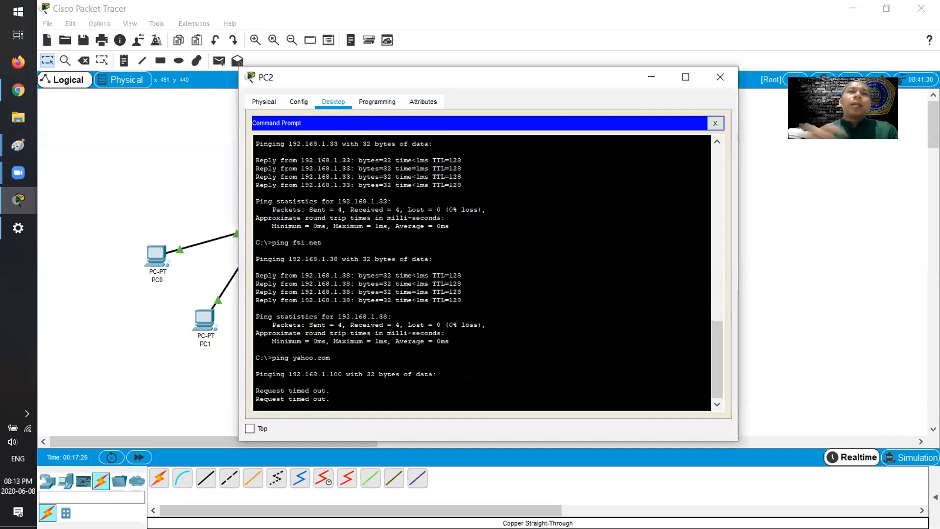
scroll(482, 272, "up", 1)
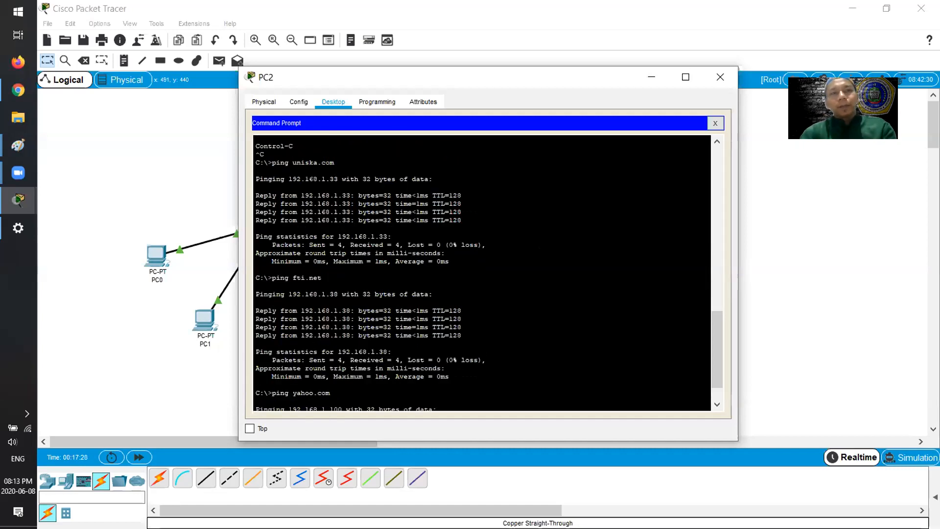
scroll(481, 272, "down", 1)
key("ctrl+c")
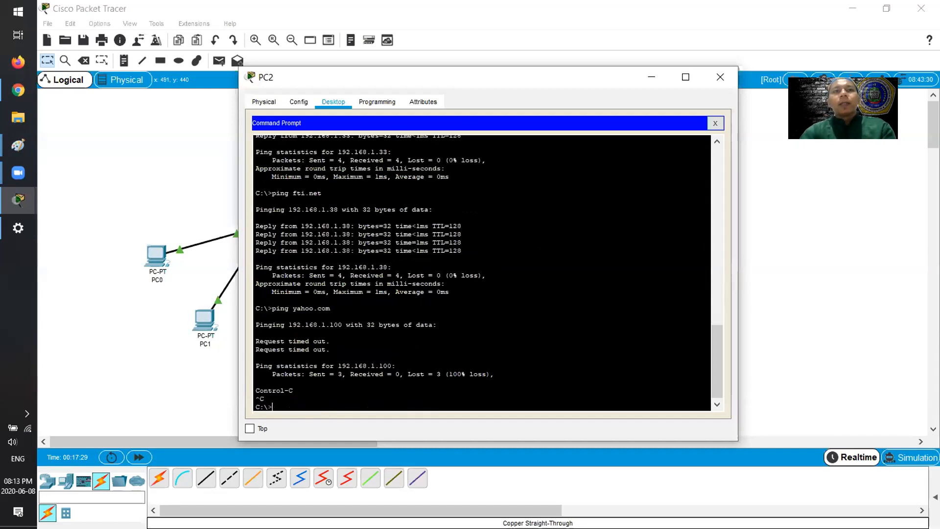
left_click(715, 124)
left_click(720, 77)
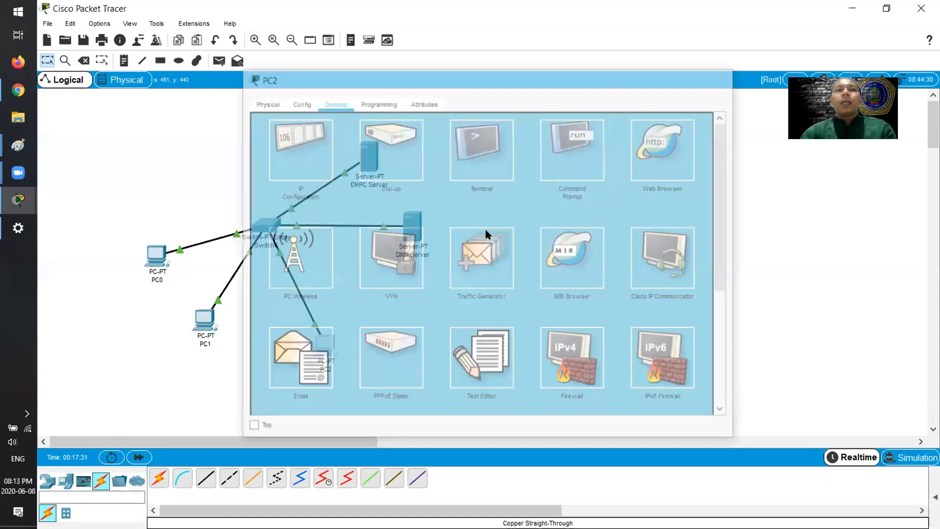
Move the DNS Server device slightly lower in the topology and review the resource records of its DNS service
left_click_drag(416, 226, 425, 259)
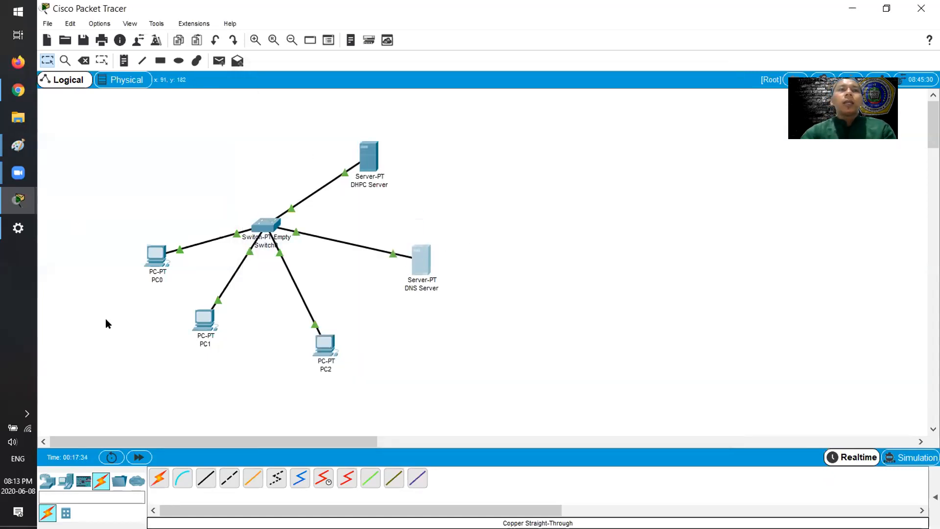
left_click(454, 283)
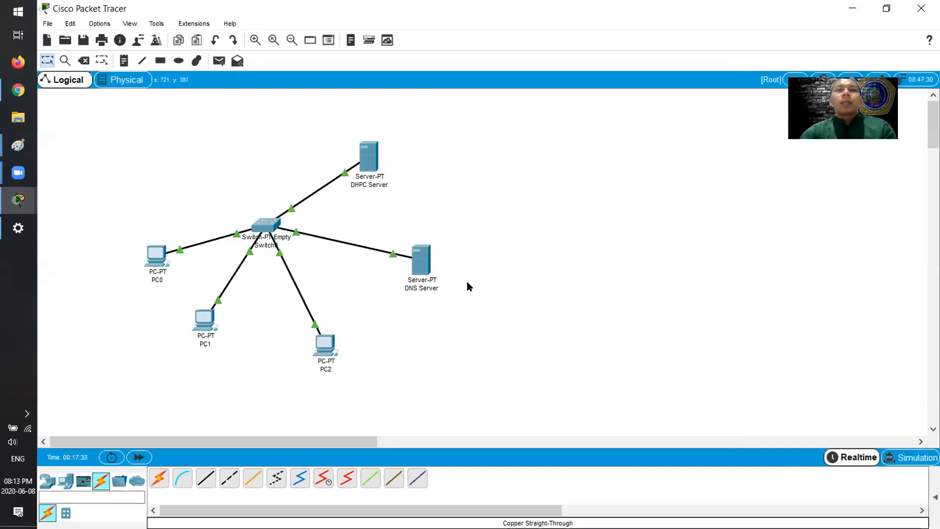
left_click(424, 258)
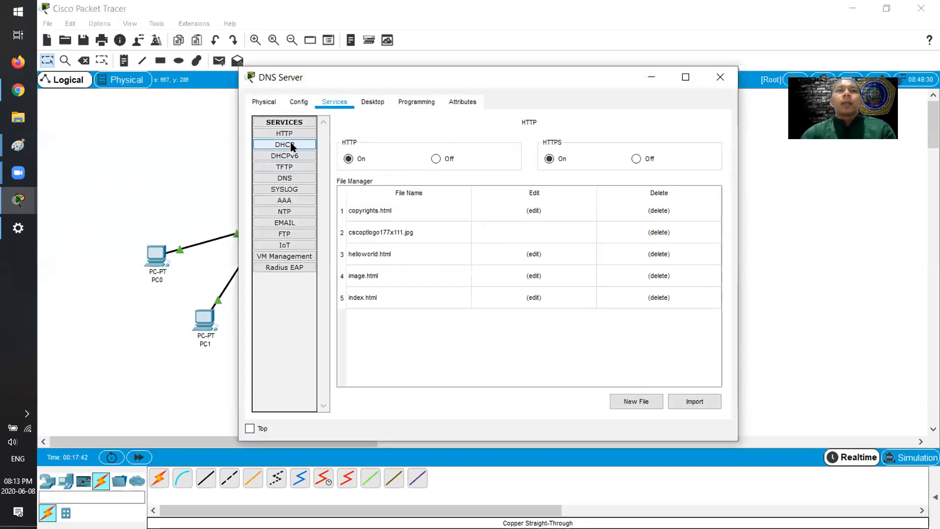
left_click(304, 178)
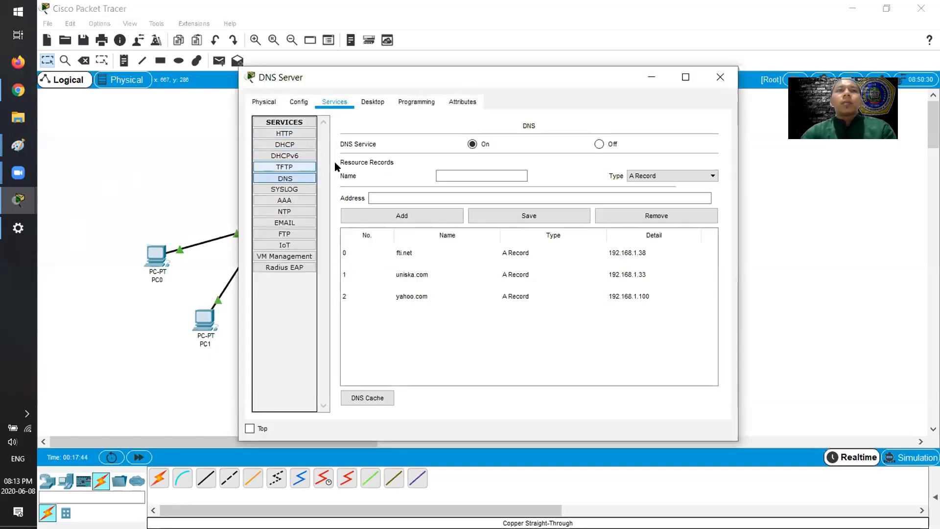
left_click_drag(533, 71, 629, 80)
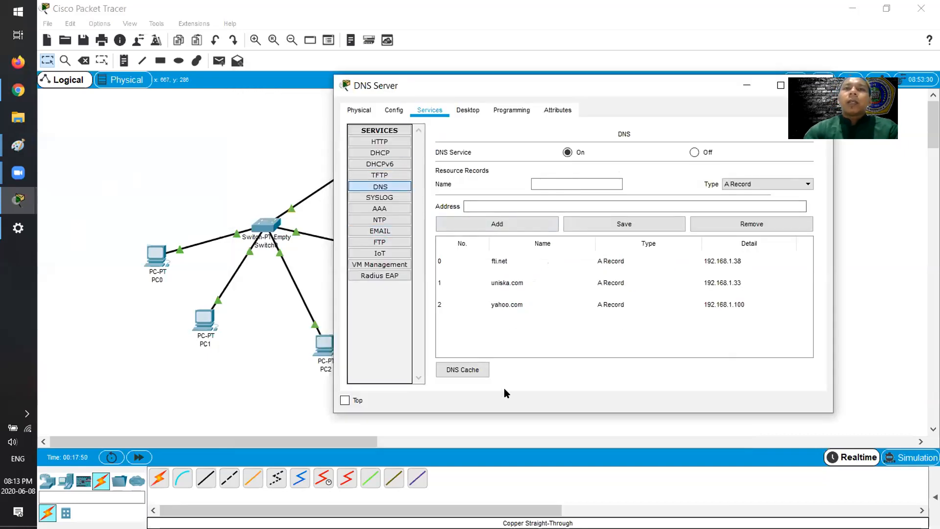
left_click_drag(504, 413, 504, 435)
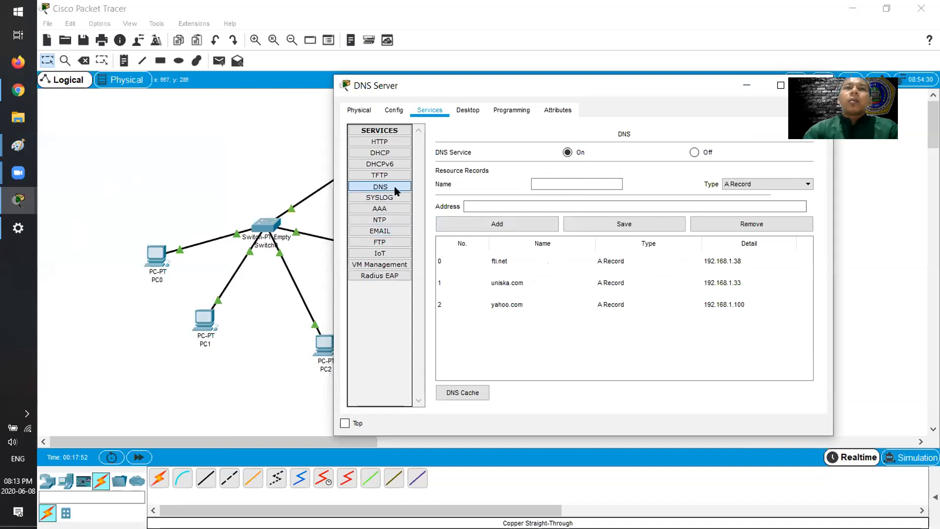
Open index.html for editing in DNS Server's HTTP service and replace the heading text with "Fakultas Teknologi Informasi"
left_click(387, 142)
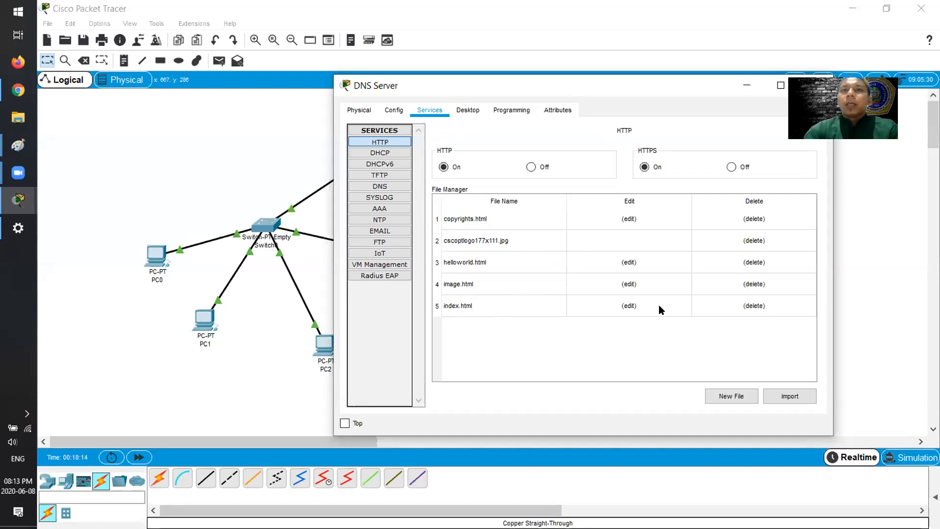
left_click(630, 306)
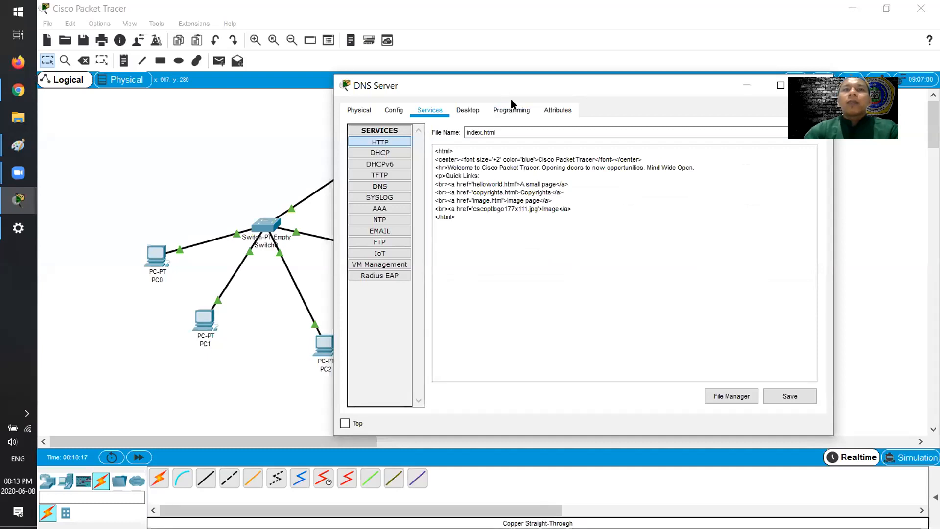
left_click_drag(512, 97, 488, 128)
left_click_drag(515, 189, 570, 190)
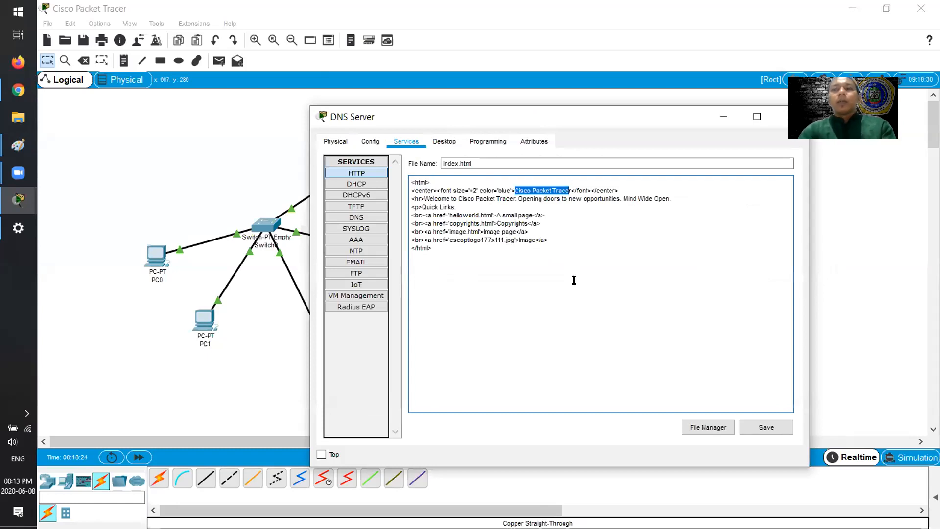
key("Delete")
key("Delete")
type("F")
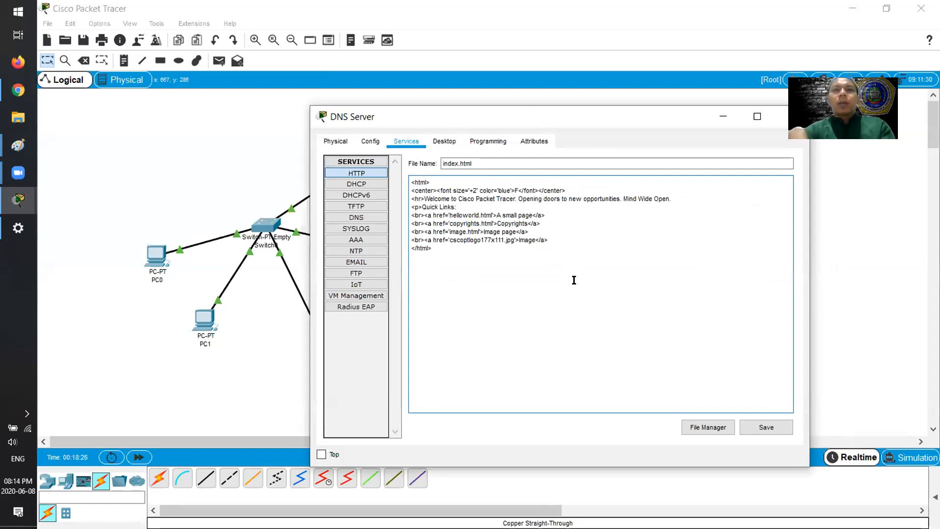
type("akultas Tekn")
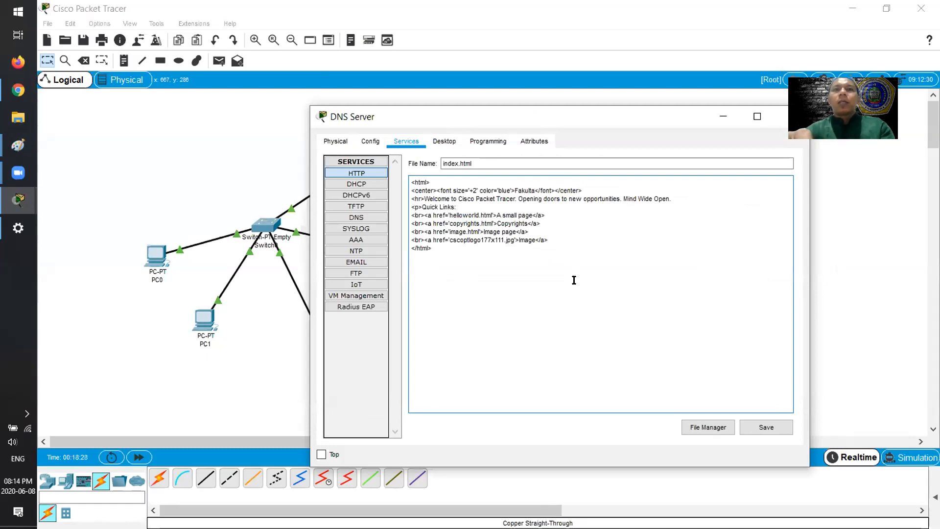
type("ologi Infor")
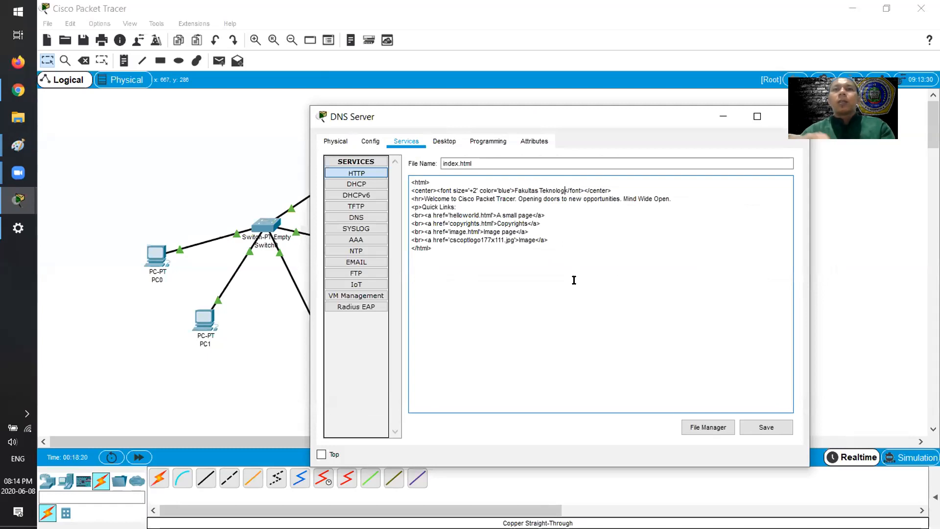
type("masi")
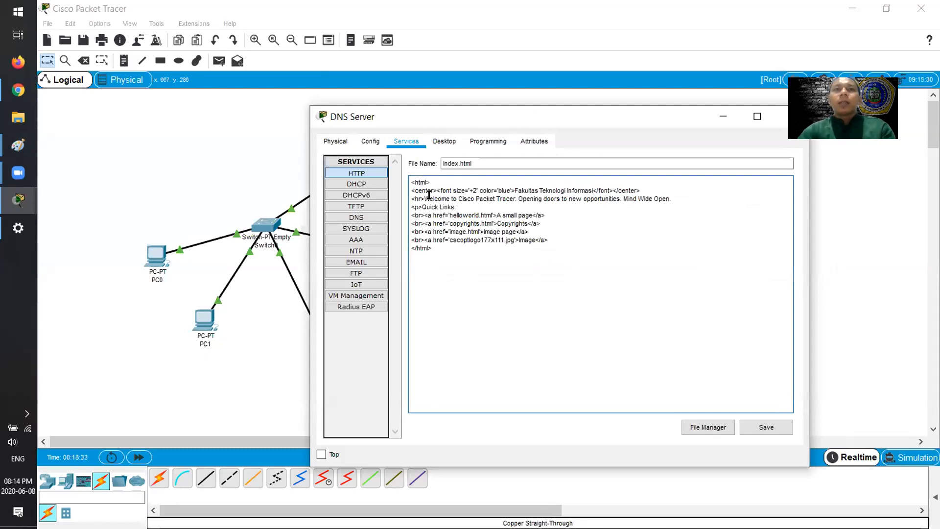
Replace index.html's welcome line with "Selamat datang di praktikum instalasi jaringan secara Virtual." and save the page, overwriting the existing file
left_click(667, 198, "shift")
type("Selam")
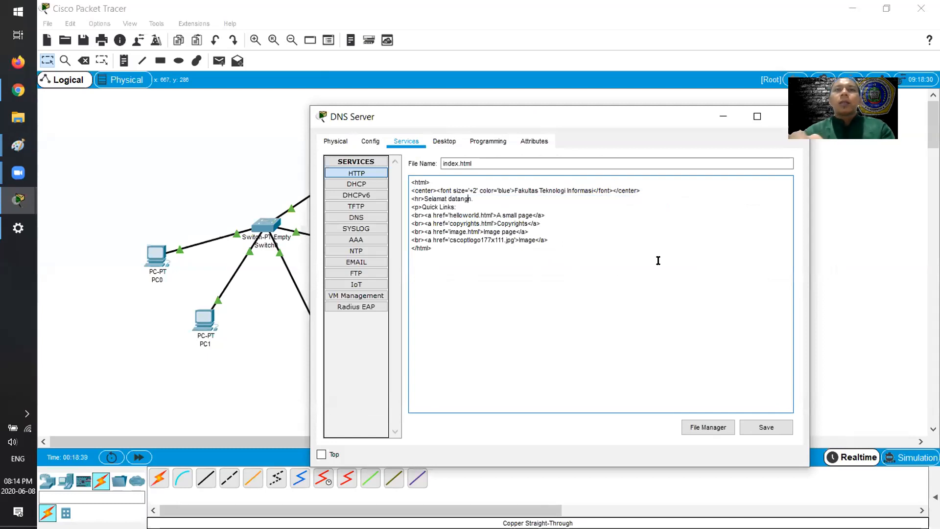
type("at datang di praktikum n")
type("stalasi jan")
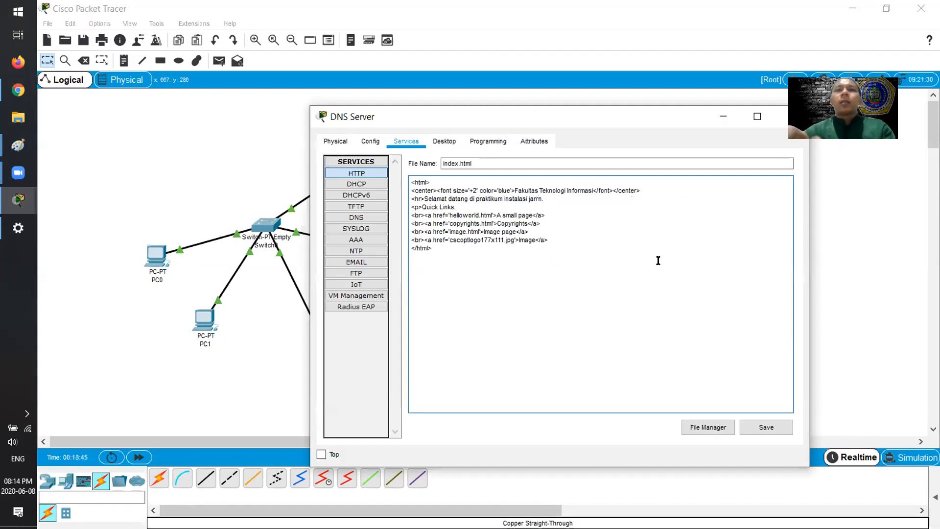
type("ingan Online")
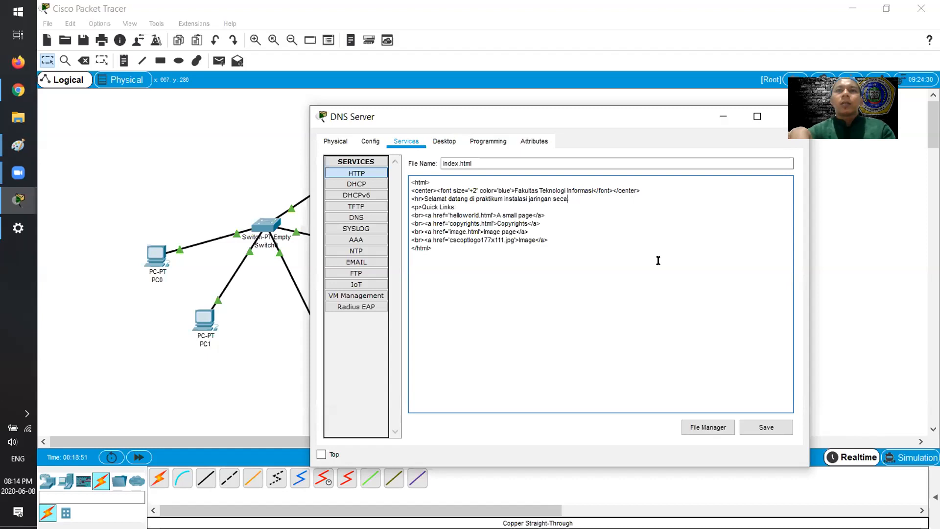
type("Virtual.")
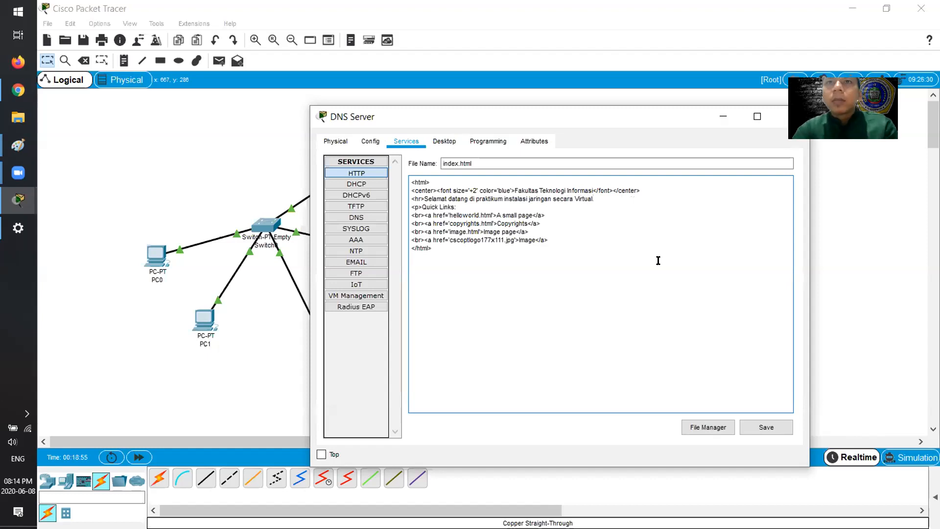
left_click(760, 427)
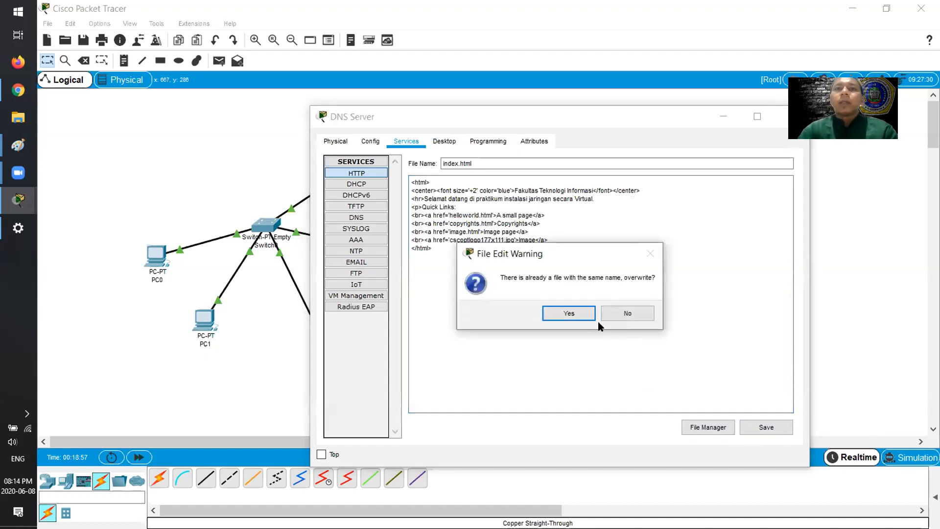
left_click(569, 313)
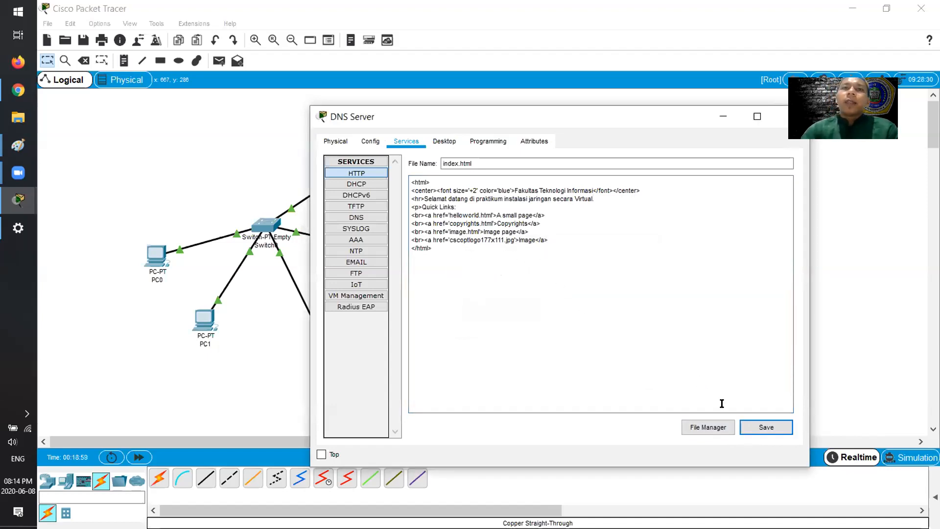
Save index.html again, overwriting the existing file, and close the DNS Server window
left_click(772, 426)
left_click(592, 312)
left_click(607, 333)
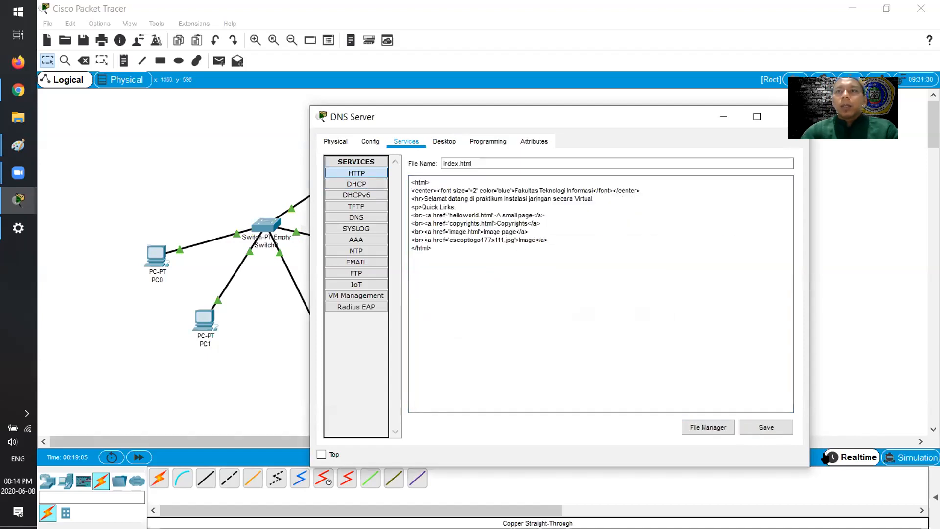
left_click(766, 427)
left_click(566, 311)
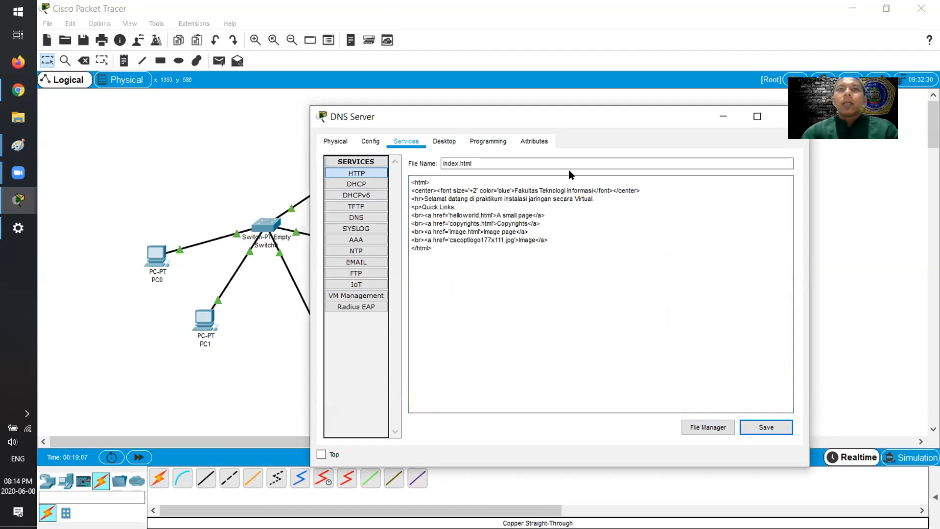
left_click_drag(660, 117, 510, 126)
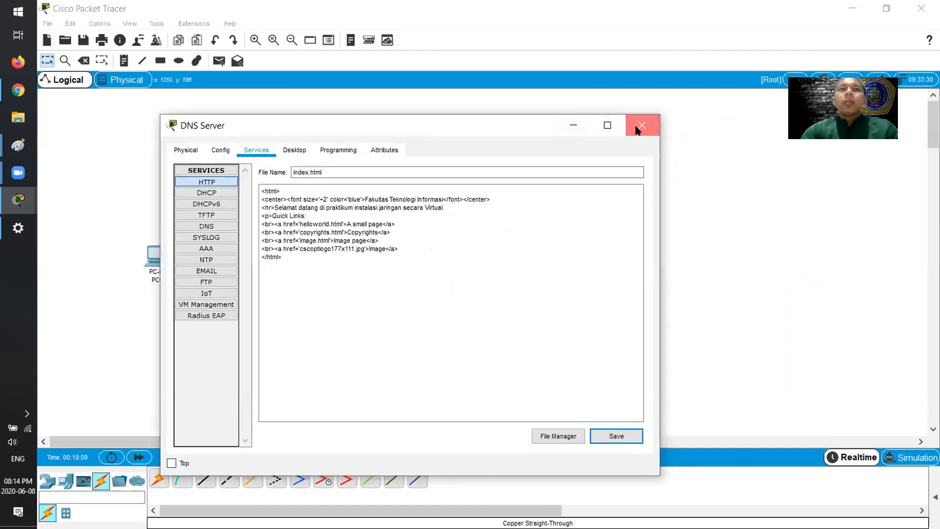
left_click(641, 127)
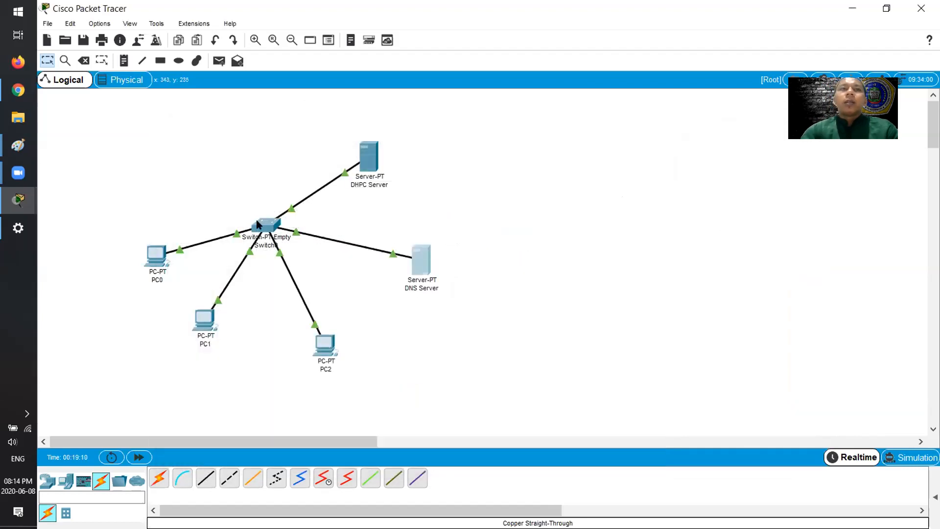
Load fti.net in PC0's web browser and reposition the PC0 window over the topology
left_click(156, 256)
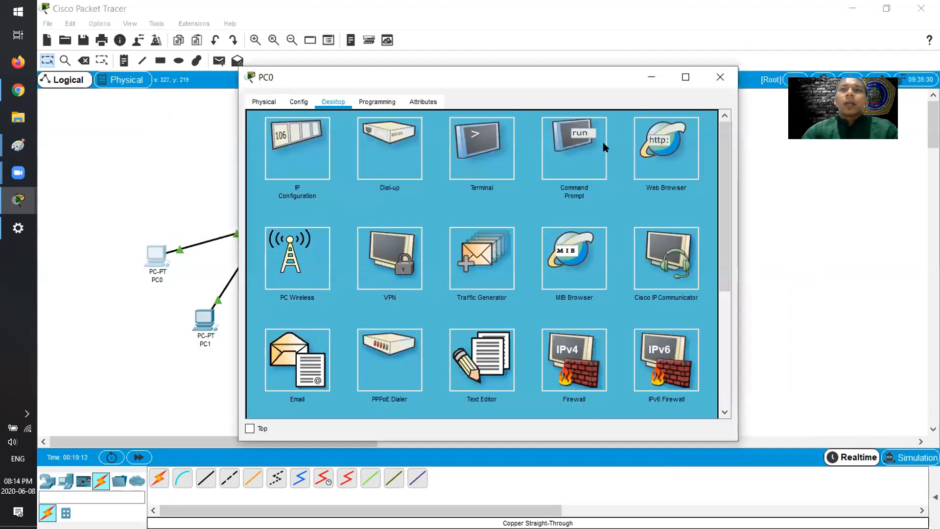
left_click(682, 155)
left_click(409, 141)
type("fti.net")
key("Return")
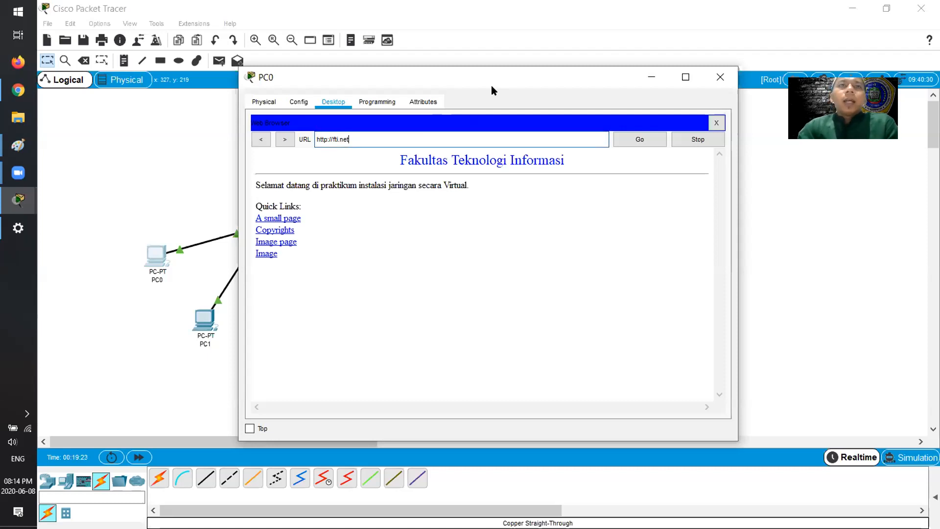
left_click_drag(492, 86, 546, 131)
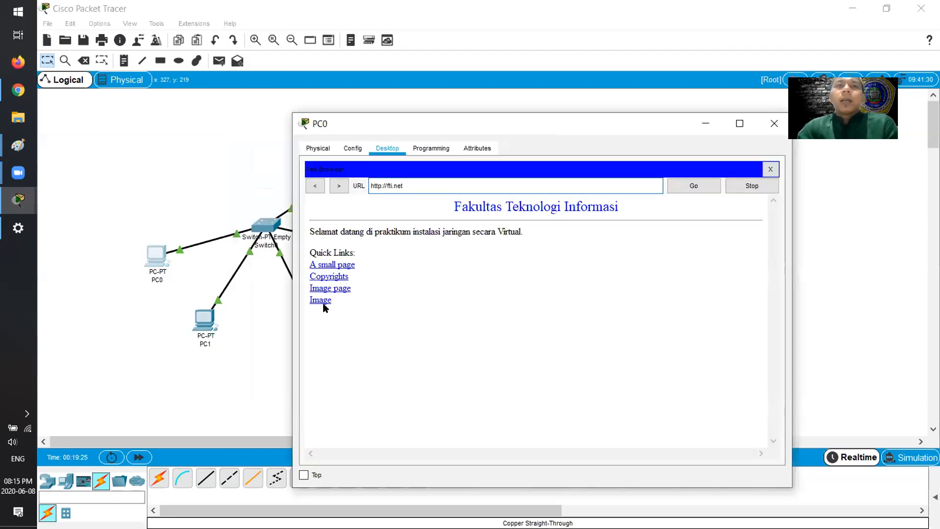
left_click_drag(409, 187, 399, 169)
left_click_drag(442, 122, 294, 92)
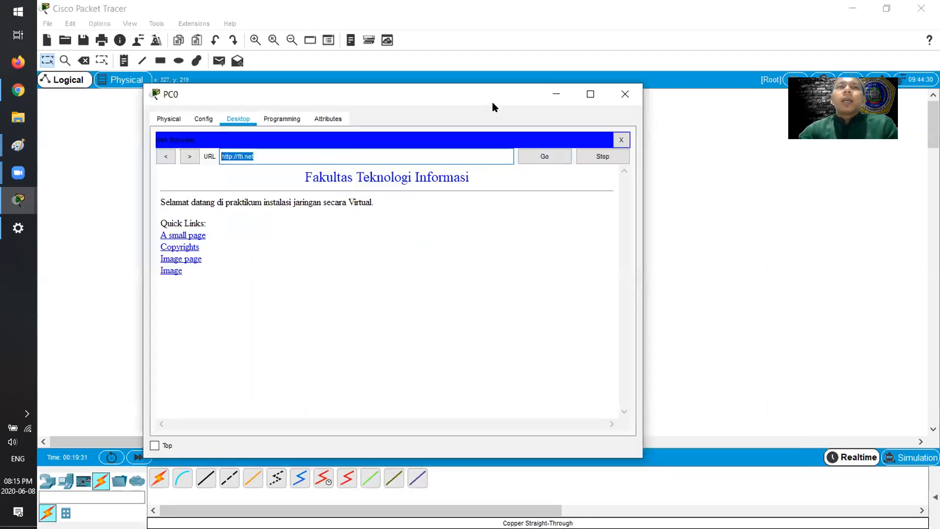
left_click_drag(492, 102, 609, 125)
Replace the address in PC0's web browser with uniska.com and load the page
left_click(405, 181)
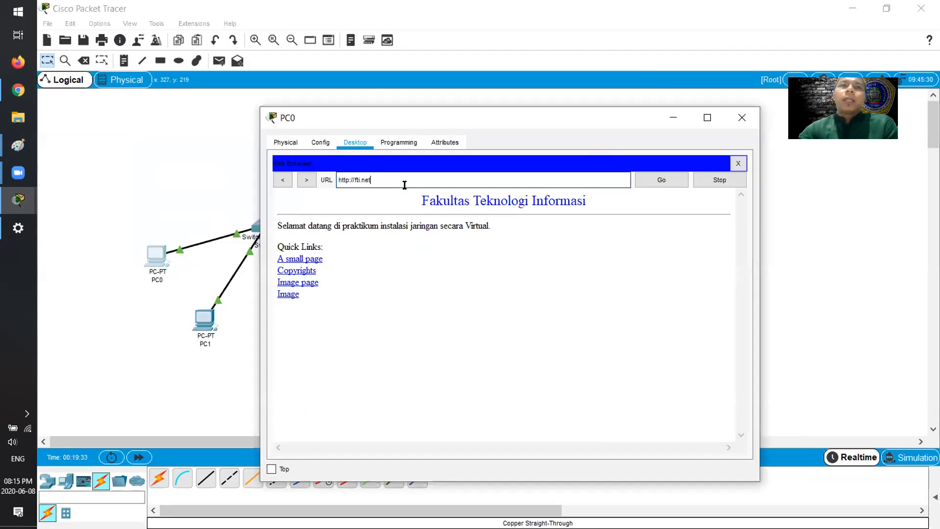
left_click_drag(376, 180, 356, 180)
key("BackSpace")
key("BackSpace")
key("BackSpace")
key("BackSpace")
key("BackSpace")
key("BackSpace")
key("BackSpace")
key("BackSpace")
key("BackSpace")
type("uniska.com")
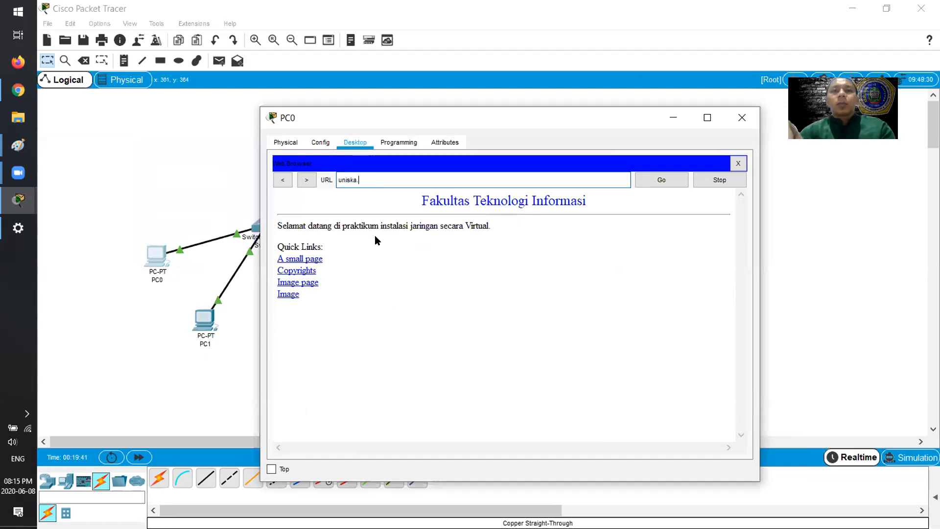
key("Return")
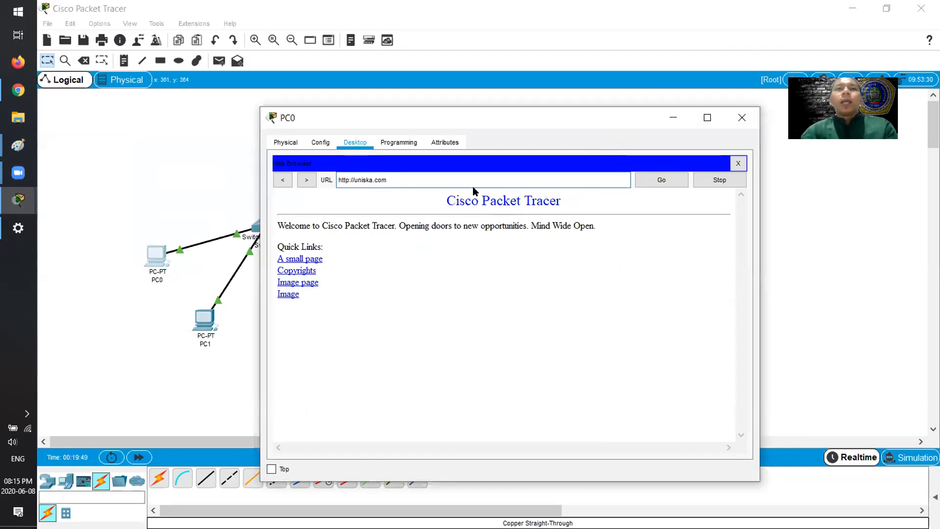
Request yahoo.com in PC0's web browser and move the PC0 window higher on the screen
double_click(449, 178)
key("ctrl+a")
type("yahoo.com")
key("Return")
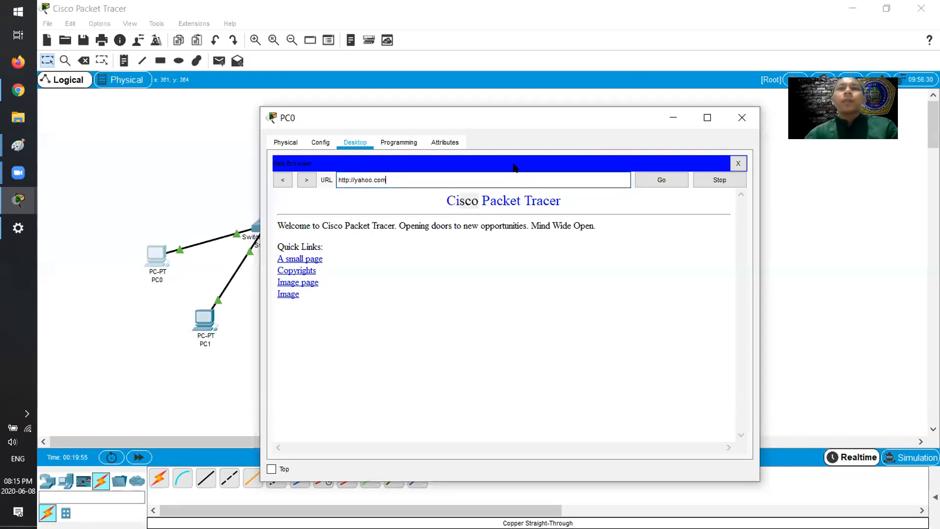
left_click_drag(519, 108, 572, 51)
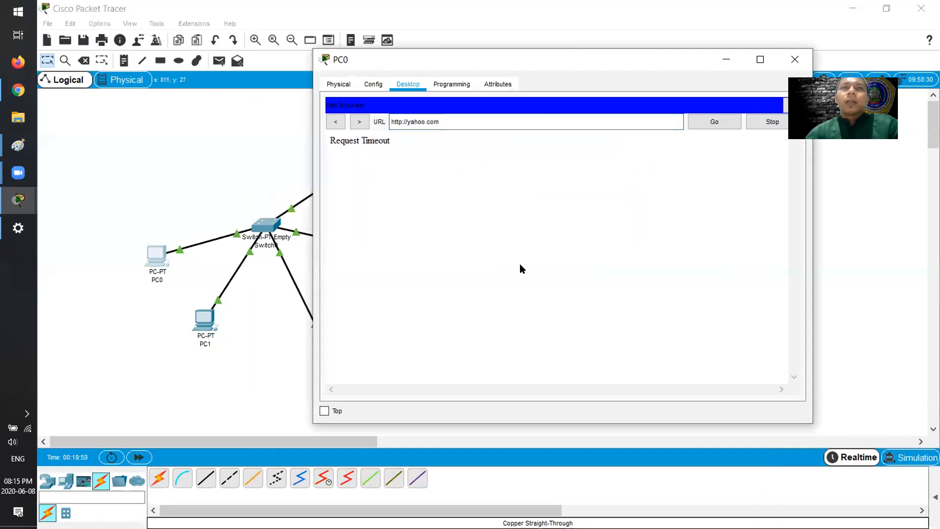